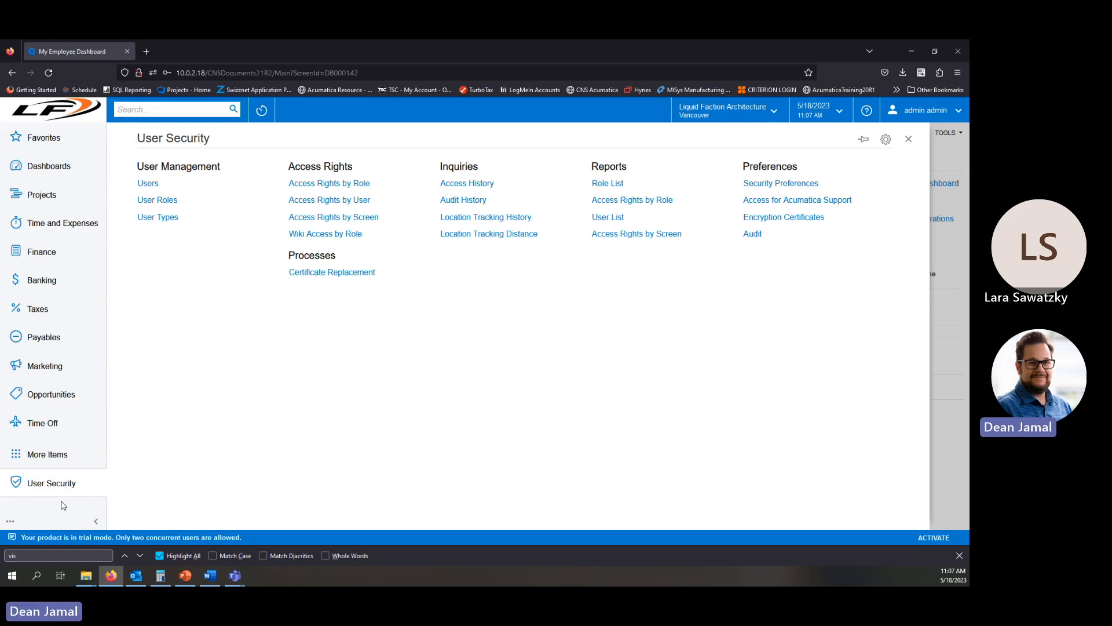
Open Security Preferences and review the password policy checkboxes and the two-factor authentication options without keeping changes.
{"action": "left_click", "coordinate": [786, 185]}
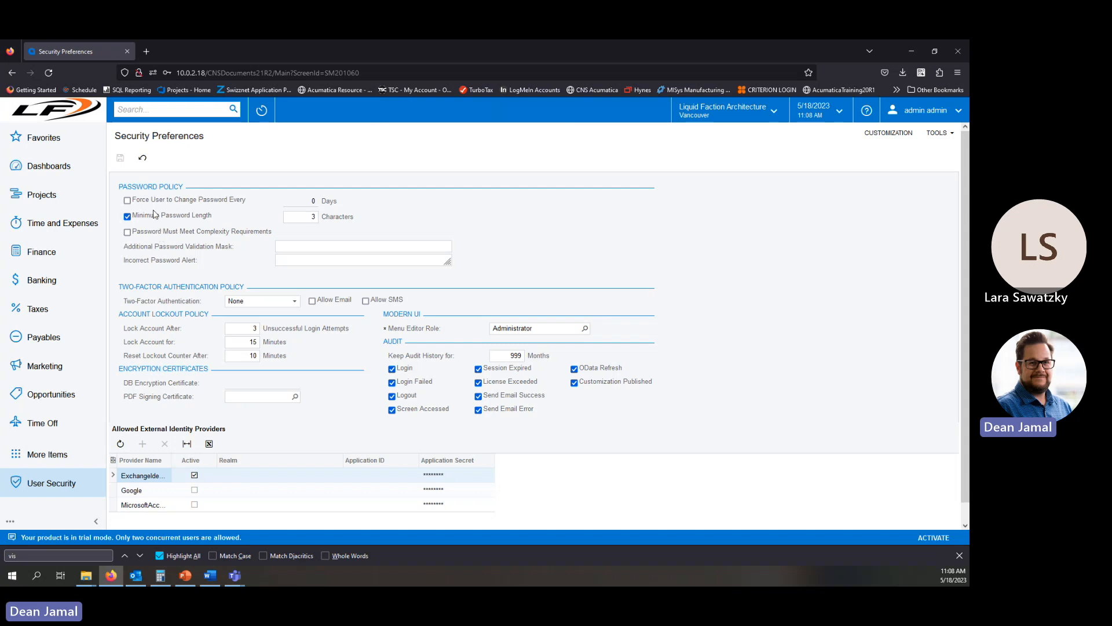
{"action": "left_click", "coordinate": [127, 201]}
{"action": "left_click", "coordinate": [127, 200]}
{"action": "left_click", "coordinate": [119, 159]}
{"action": "left_click", "coordinate": [128, 233]}
{"action": "left_click", "coordinate": [128, 232]}
{"action": "left_click", "coordinate": [294, 303]}
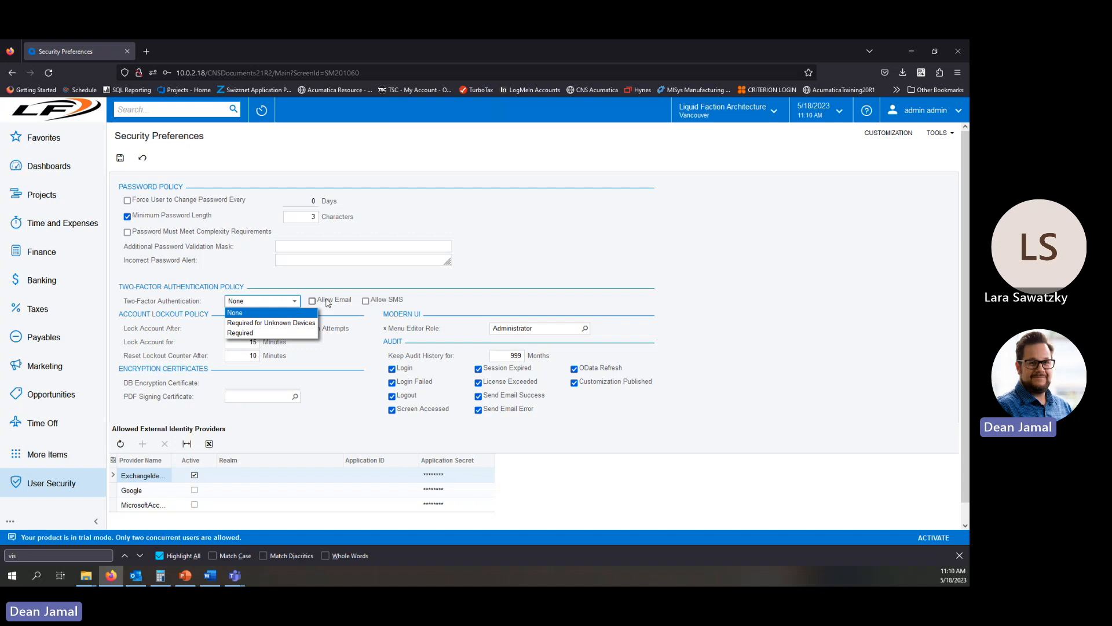
{"action": "left_click", "coordinate": [346, 294]}
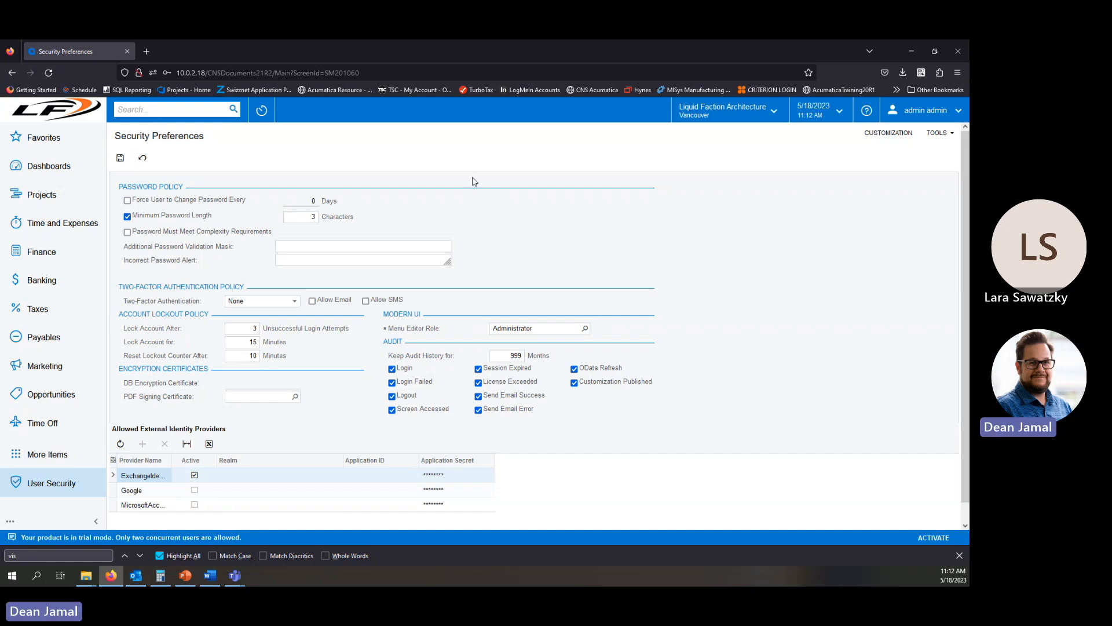
Switch to the PowerPoint slide show, maximize it, and advance to the Multifactor Authentication slide.
{"action": "left_click_drag", "start_coordinate": [0, 114], "coordinate": [635, 124]}
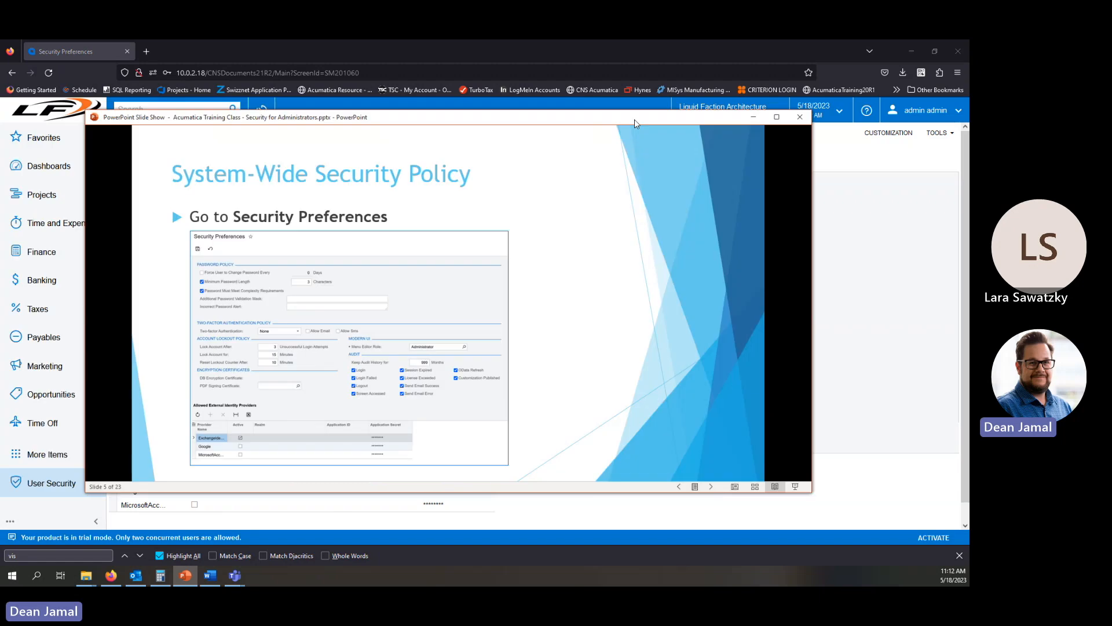
{"action": "double_click", "coordinate": [635, 121]}
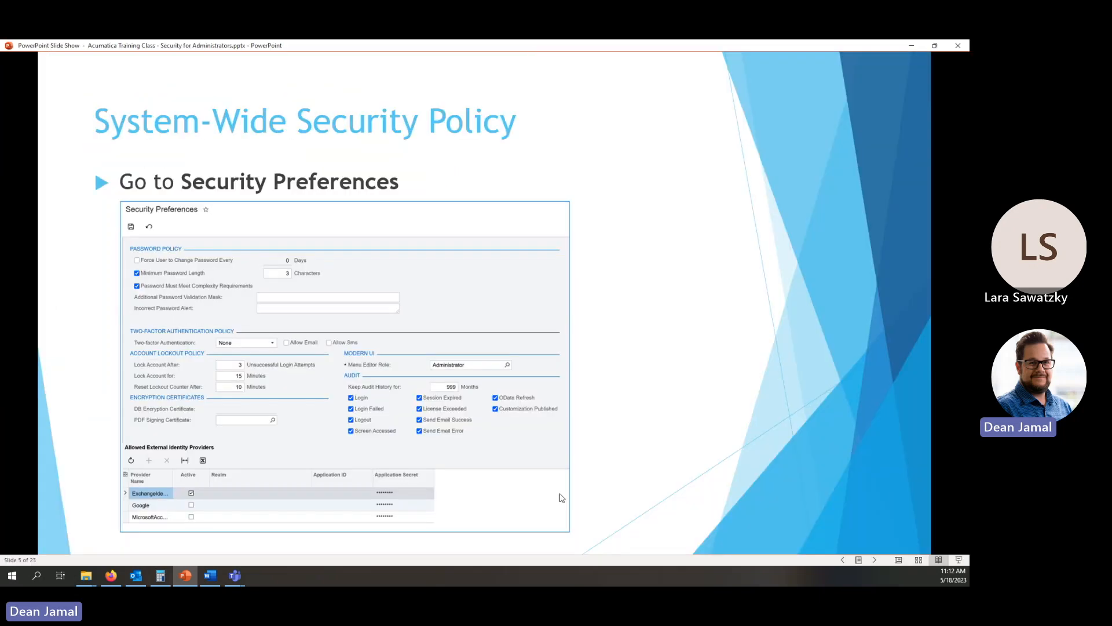
{"action": "left_click", "coordinate": [875, 561]}
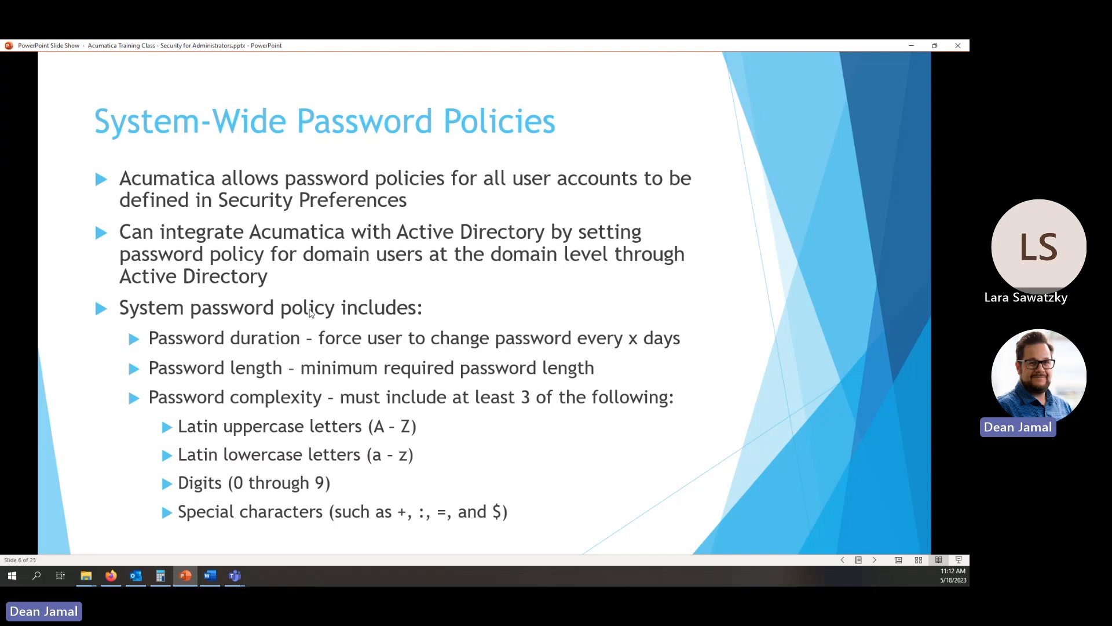
{"action": "left_click", "coordinate": [471, 410]}
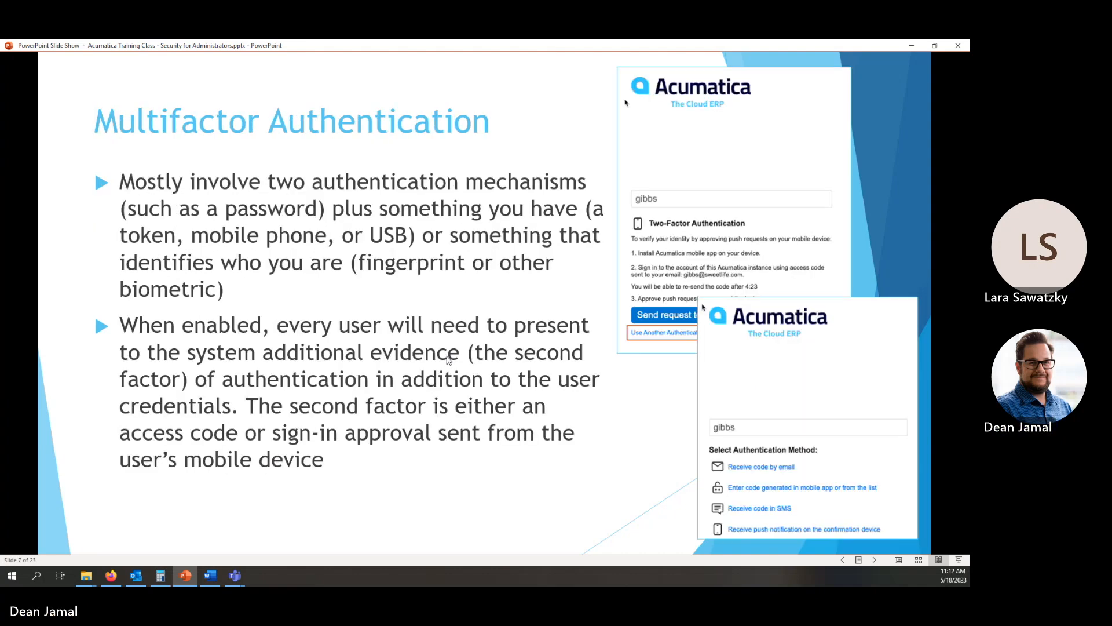
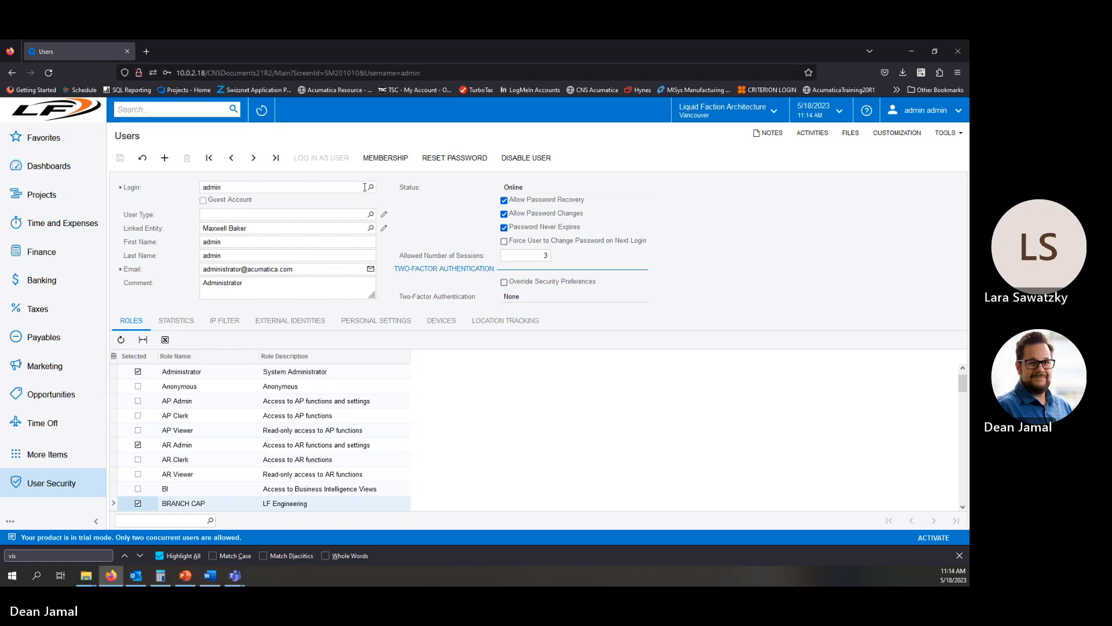
Open a different user's record from the Login lookup on the Users form.
{"action": "left_click", "coordinate": [370, 187]}
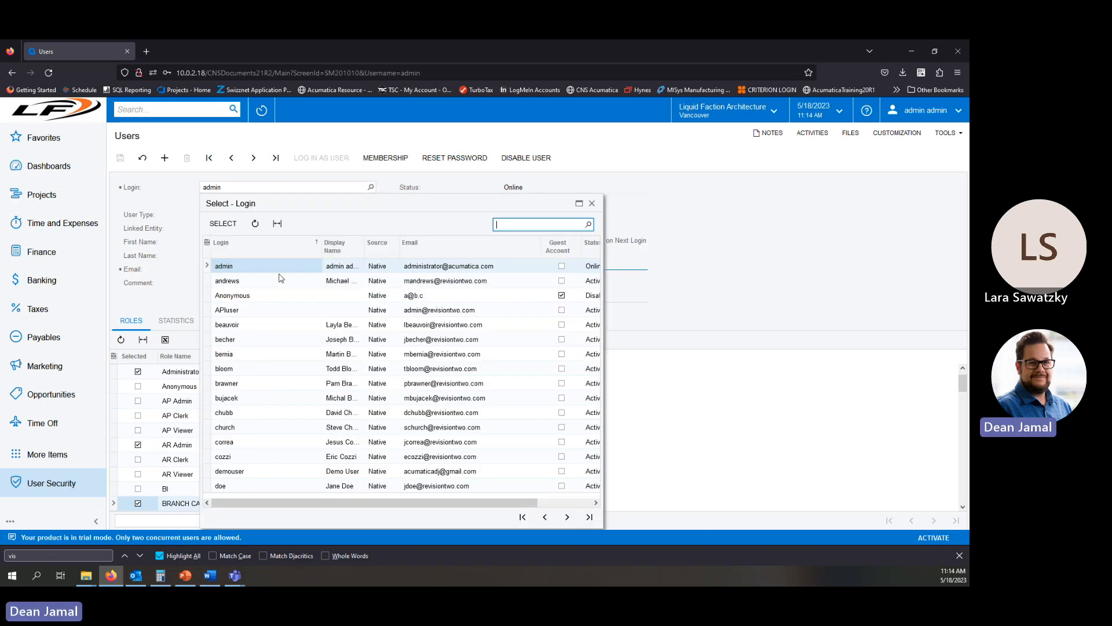
{"action": "double_click", "coordinate": [247, 280]}
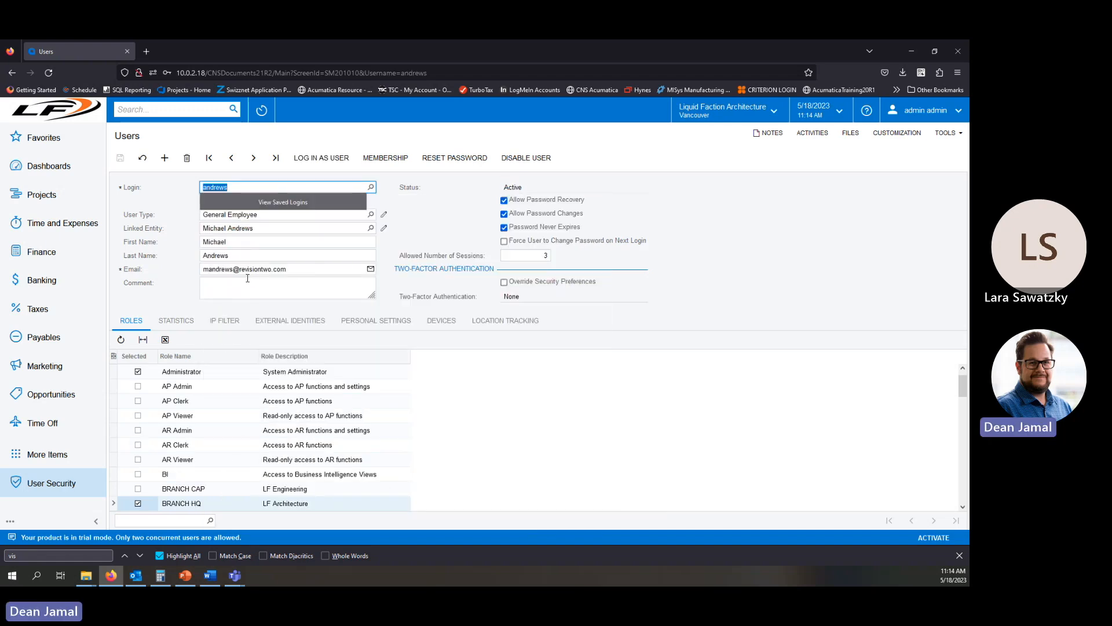
{"action": "left_click", "coordinate": [308, 184]}
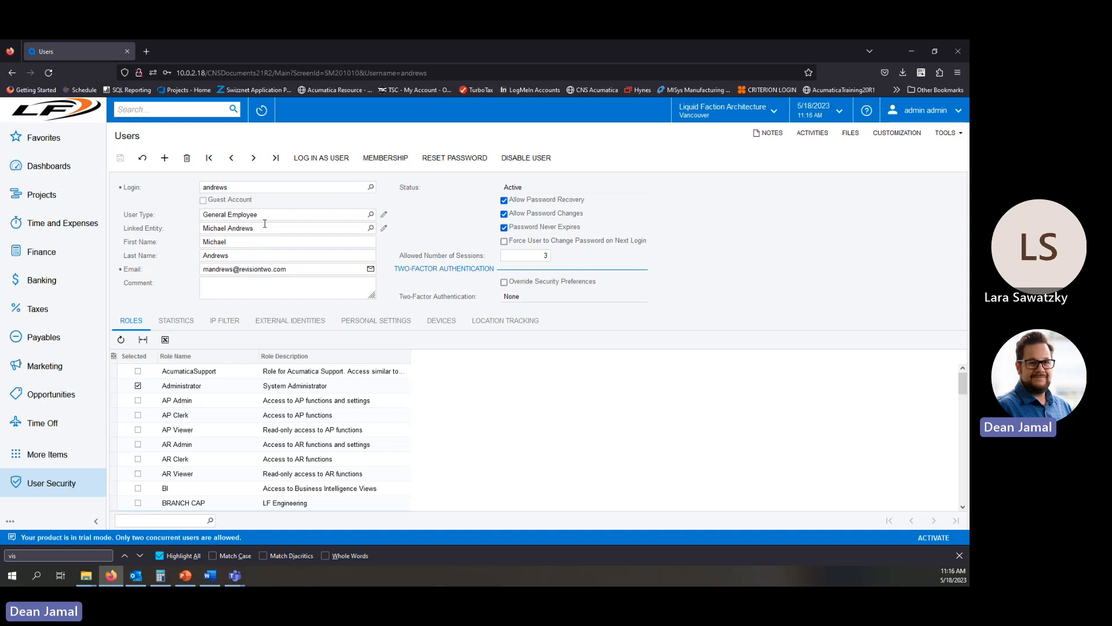
Clear the user's User Type and scroll through the role list.
{"action": "left_click", "coordinate": [284, 215]}
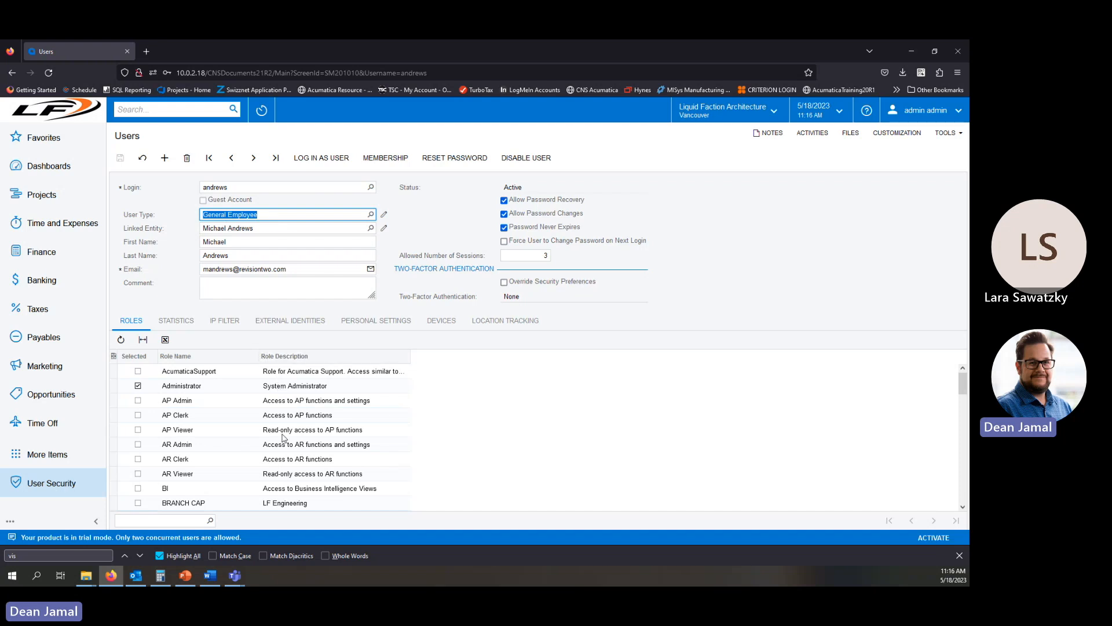
{"action": "scroll", "coordinate": [275, 441], "scroll_direction": "down", "scroll_amount": 5}
{"action": "scroll", "coordinate": [269, 446], "scroll_direction": "down", "scroll_amount": 10}
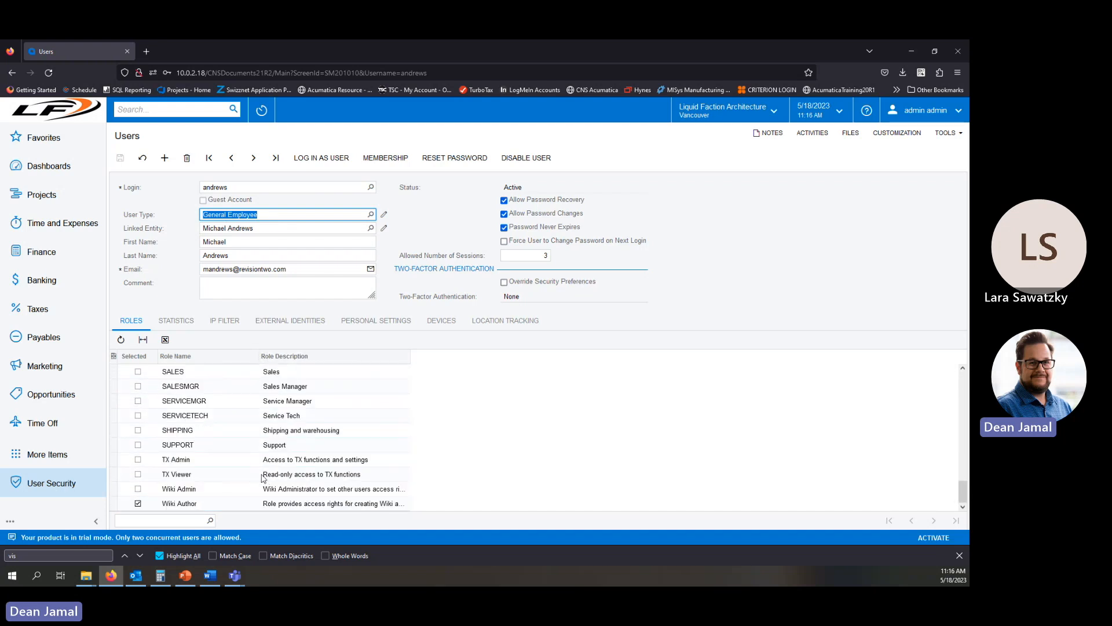
{"action": "scroll", "coordinate": [264, 464], "scroll_direction": "up", "scroll_amount": 15}
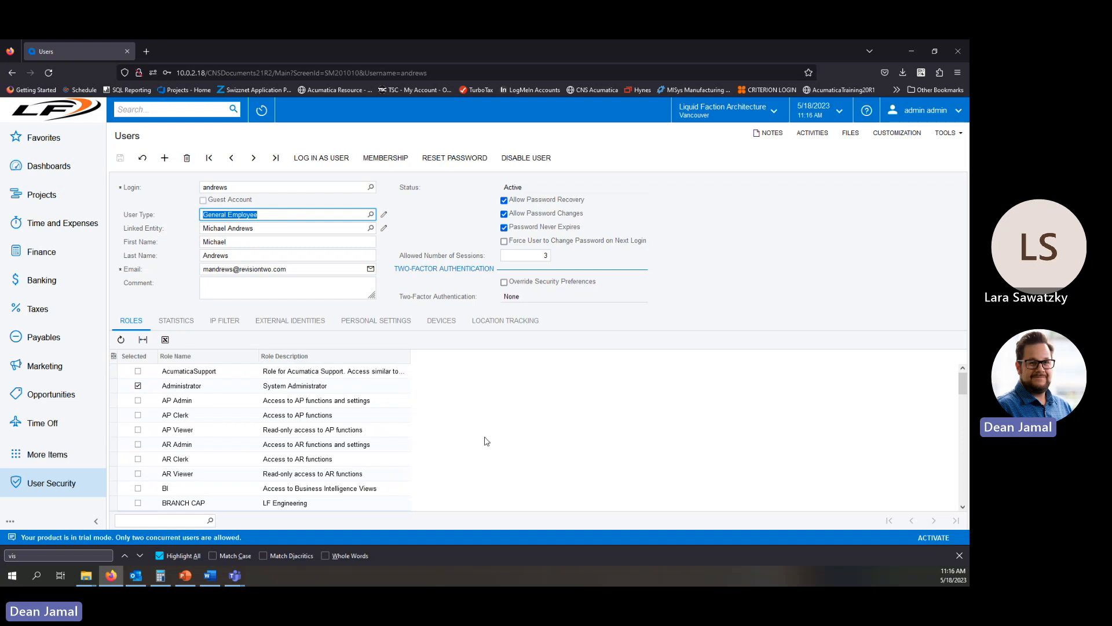
{"action": "key", "text": "BackSpace"}
{"action": "key", "text": "Tab"}
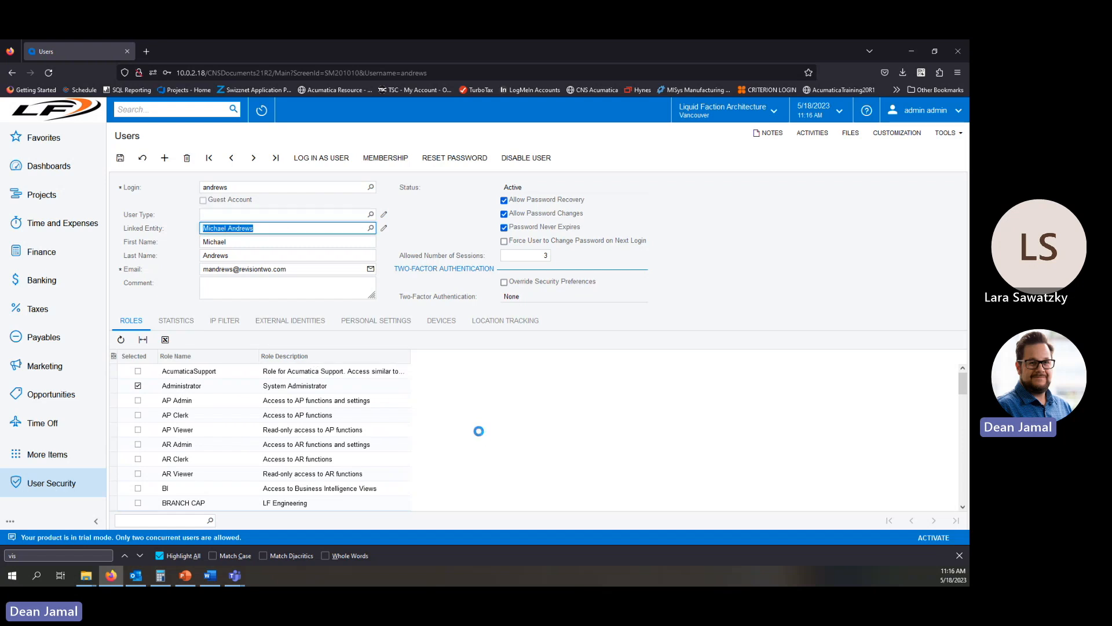
{"action": "scroll", "coordinate": [330, 436], "scroll_direction": "down", "scroll_amount": 3}
{"action": "scroll", "coordinate": [323, 449], "scroll_direction": "up", "scroll_amount": 4}
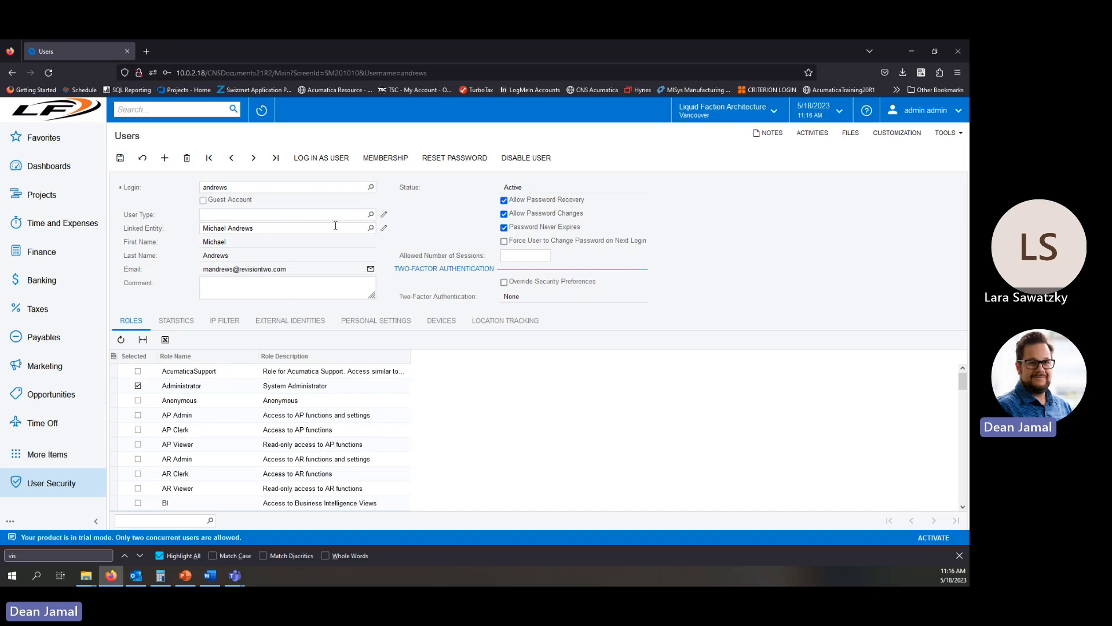
Set the User Type to Sales Employee from the lookup.
{"action": "left_click", "coordinate": [371, 214]}
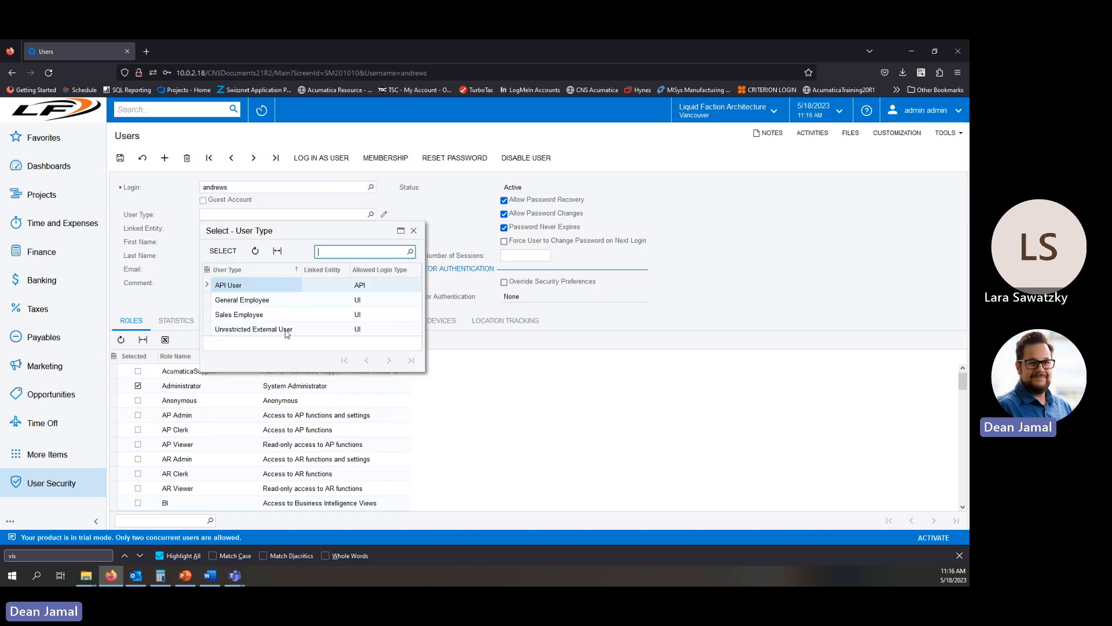
{"action": "double_click", "coordinate": [257, 314]}
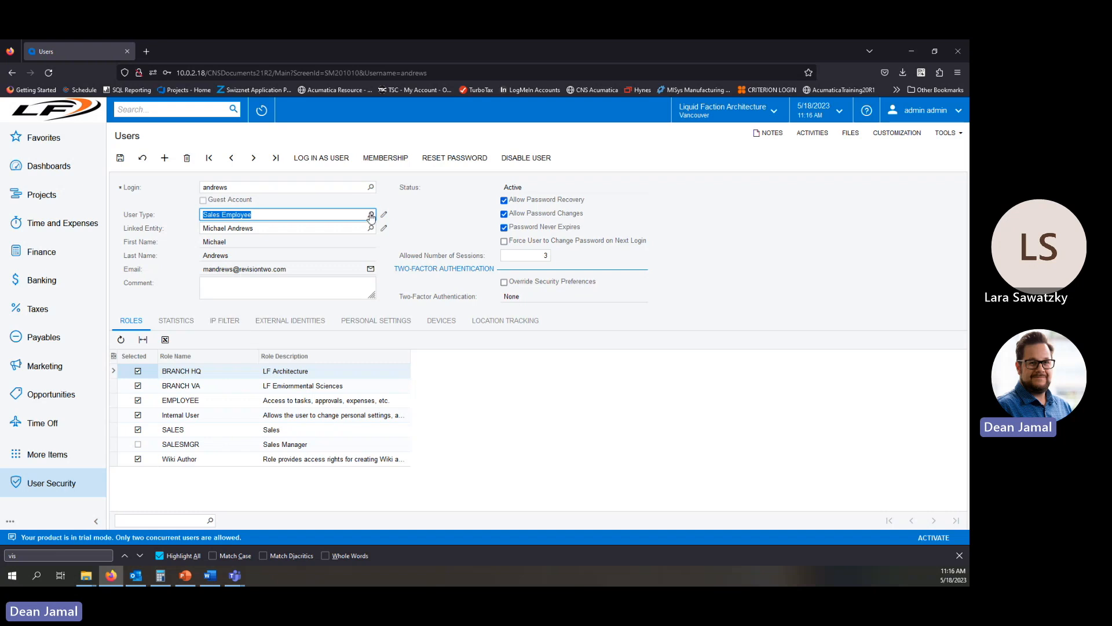
Set the User Type to General Employee and scroll through the resulting roles.
{"action": "type", "text": "gen"}
{"action": "left_click", "coordinate": [264, 230]}
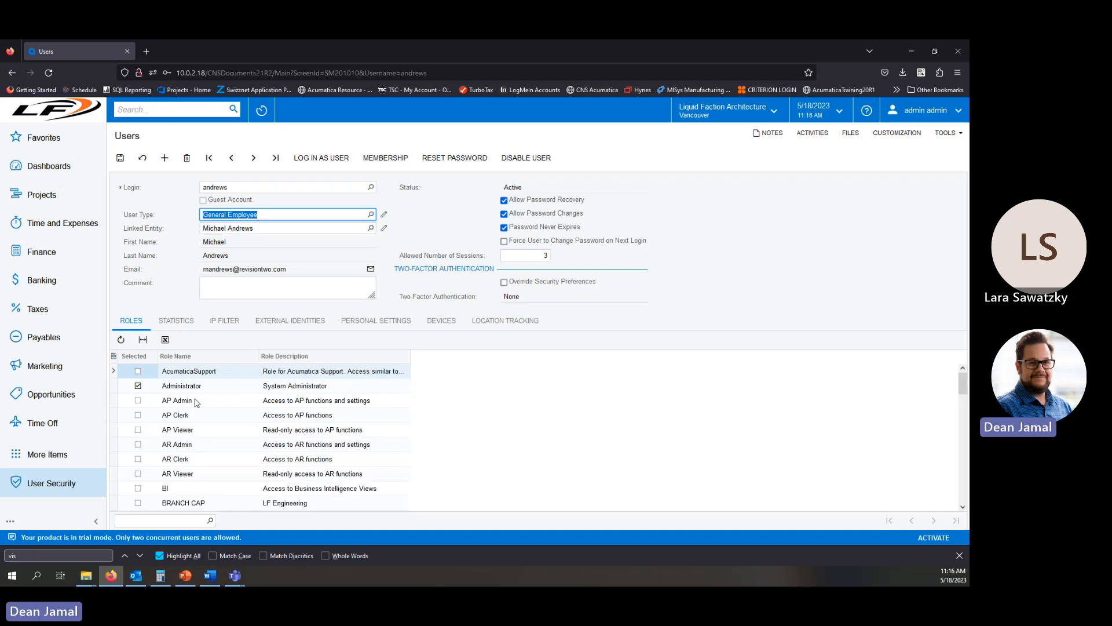
{"action": "scroll", "coordinate": [225, 478], "scroll_direction": "down", "scroll_amount": 3}
{"action": "scroll", "coordinate": [225, 490], "scroll_direction": "down", "scroll_amount": 3}
{"action": "scroll", "coordinate": [204, 423], "scroll_direction": "down", "scroll_amount": 2}
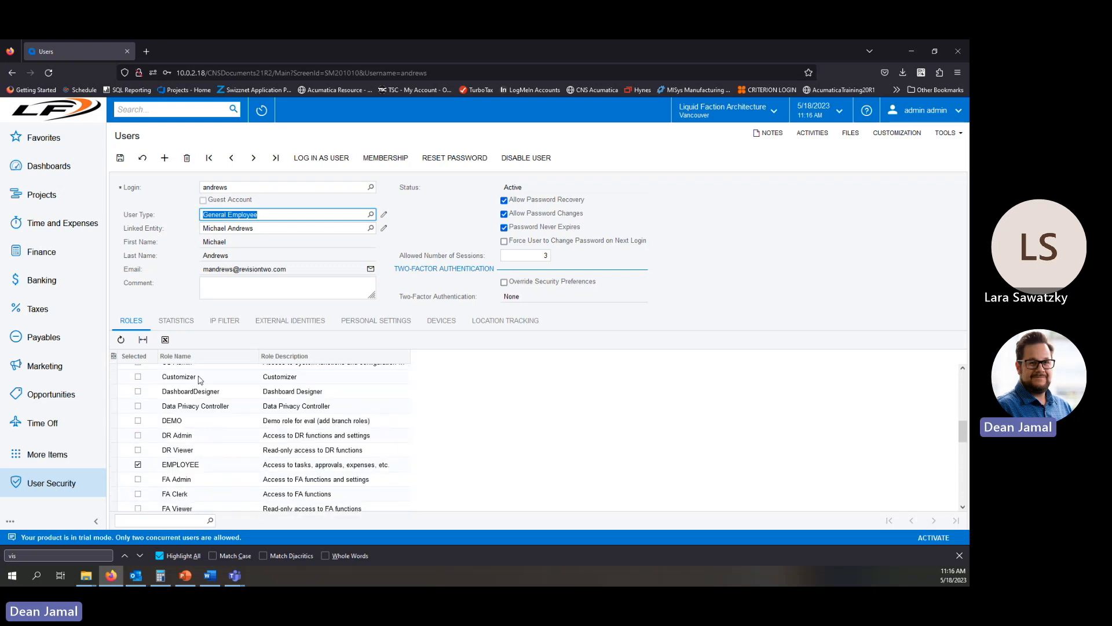
{"action": "scroll", "coordinate": [202, 414], "scroll_direction": "down", "scroll_amount": 3}
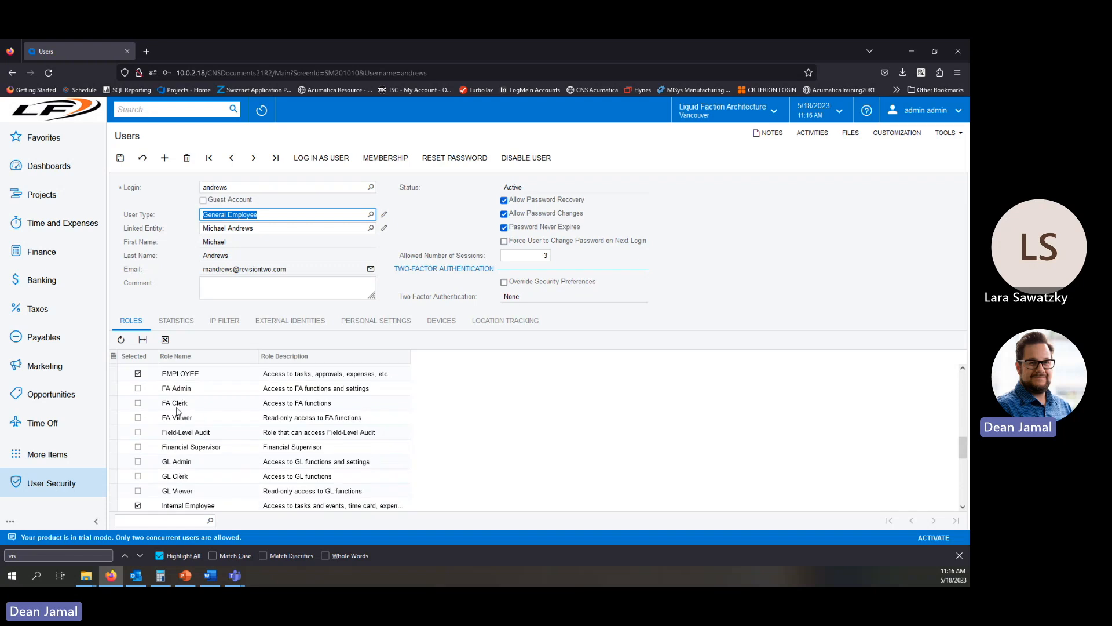
{"action": "scroll", "coordinate": [190, 481], "scroll_direction": "down", "scroll_amount": 3}
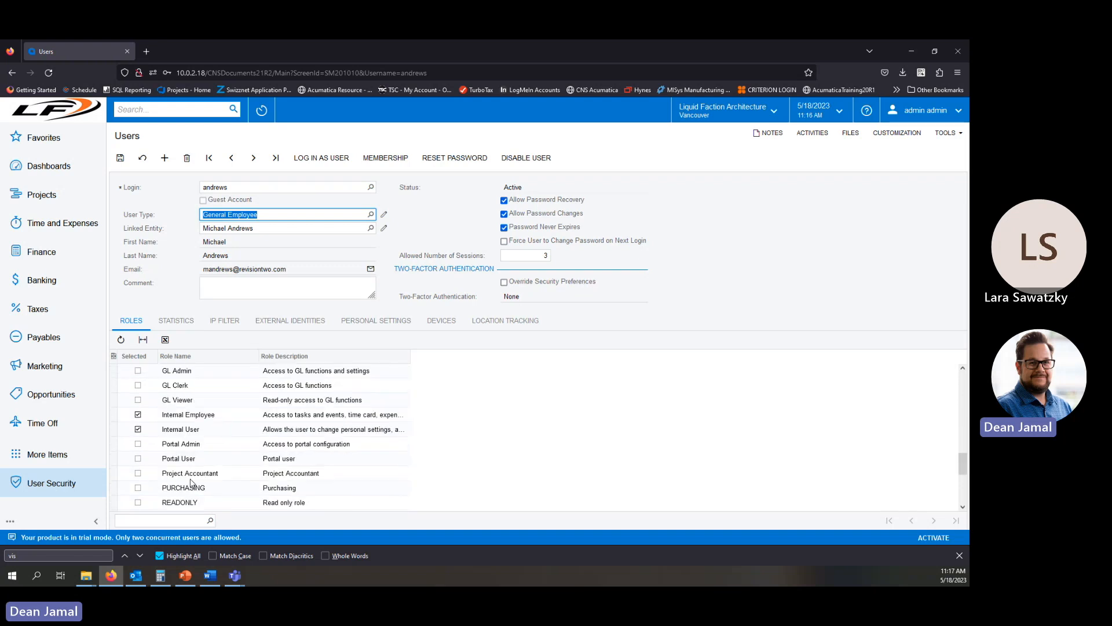
{"action": "scroll", "coordinate": [200, 464], "scroll_direction": "up", "scroll_amount": 10}
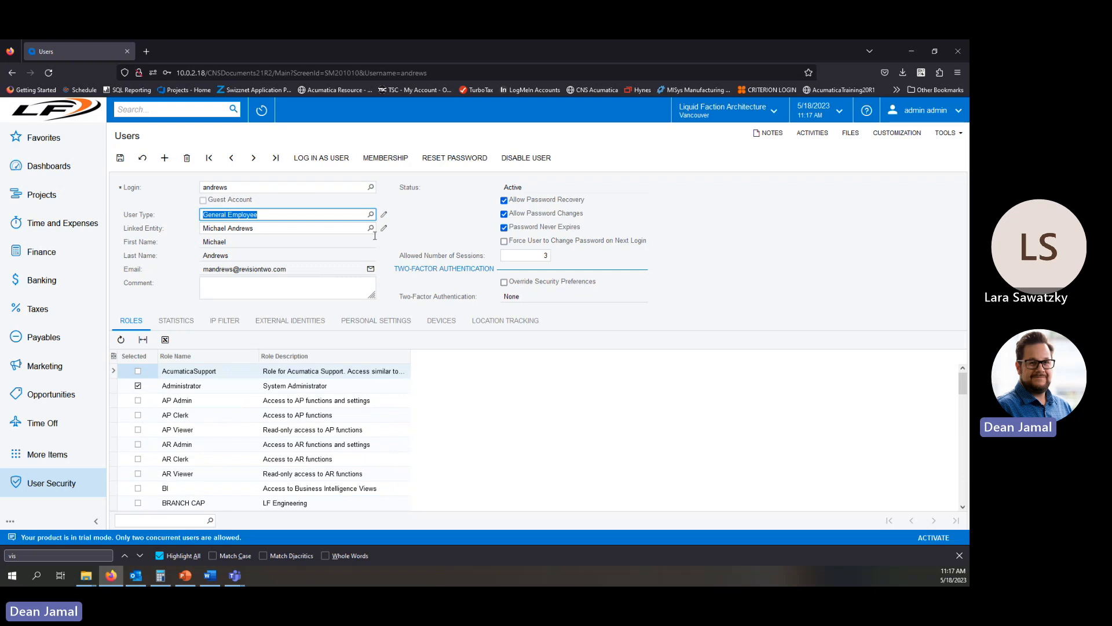
Switch the User Type to Sales Employee and back to General Employee, reviewing the assigned roles.
{"action": "left_click", "coordinate": [371, 215]}
{"action": "double_click", "coordinate": [218, 316]}
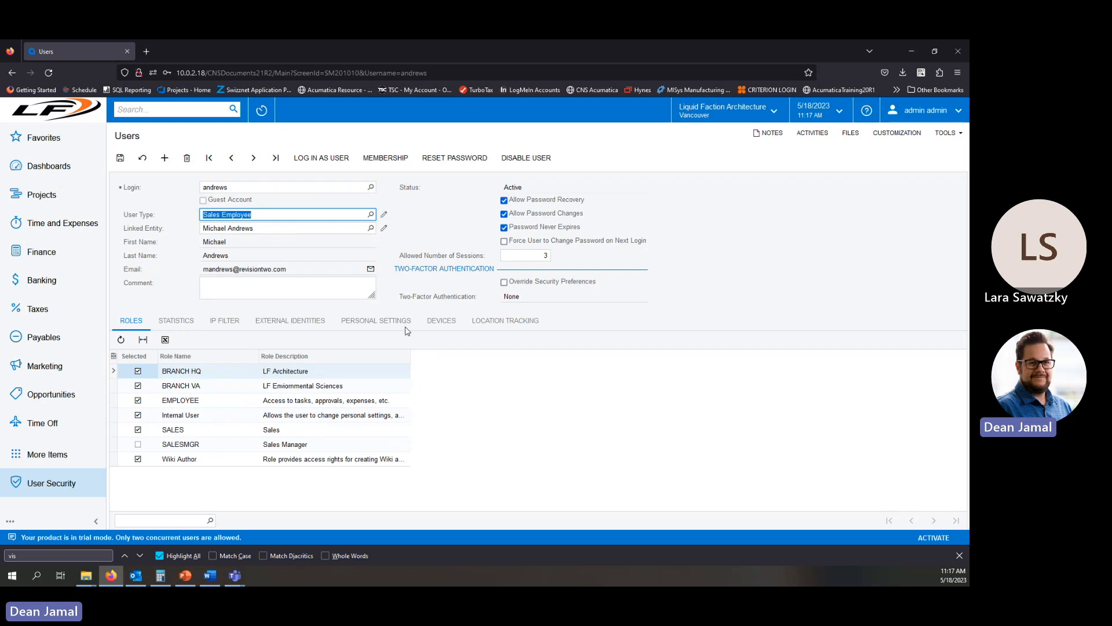
{"action": "left_click", "coordinate": [371, 214]}
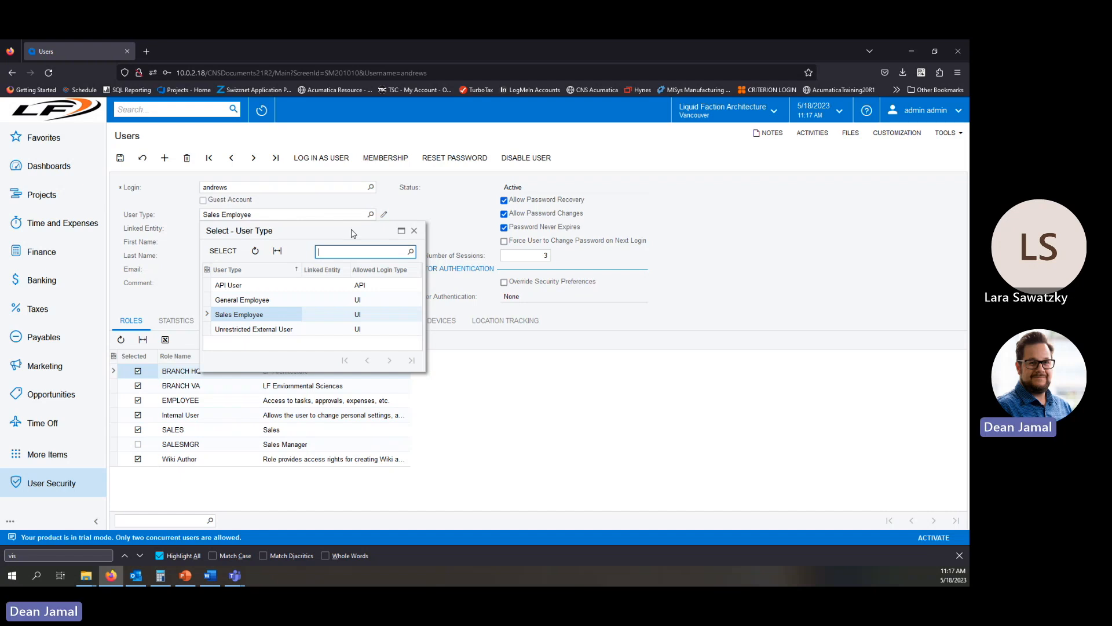
{"action": "double_click", "coordinate": [271, 301]}
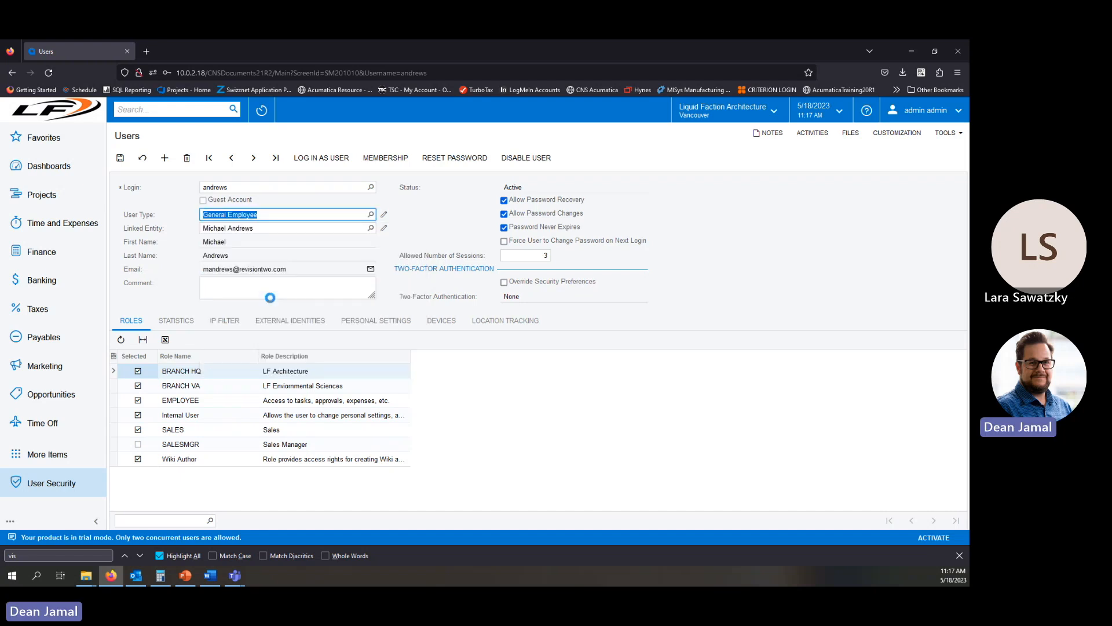
{"action": "left_click", "coordinate": [688, 433]}
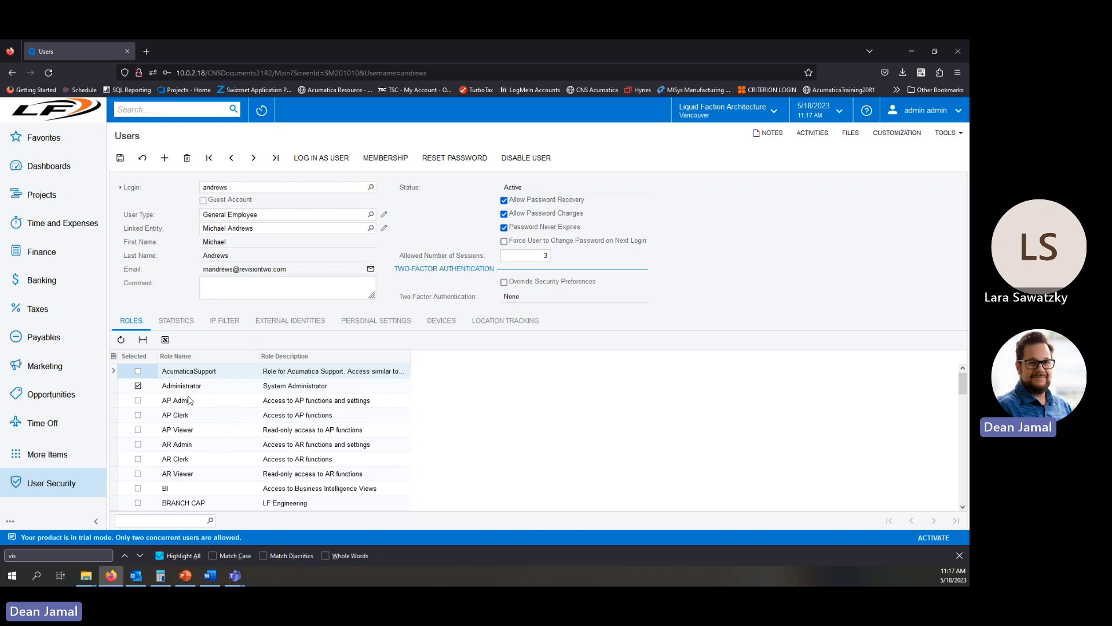
{"action": "scroll", "coordinate": [182, 444], "scroll_direction": "down", "scroll_amount": 10}
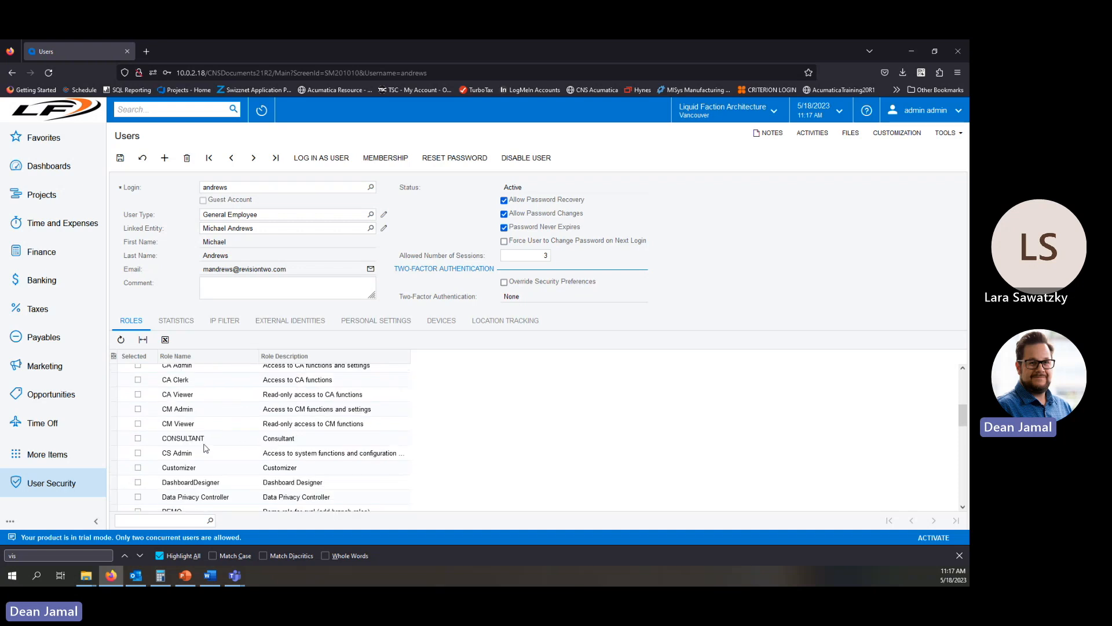
{"action": "scroll", "coordinate": [175, 467], "scroll_direction": "up", "scroll_amount": 5}
{"action": "scroll", "coordinate": [175, 467], "scroll_direction": "up", "scroll_amount": 5}
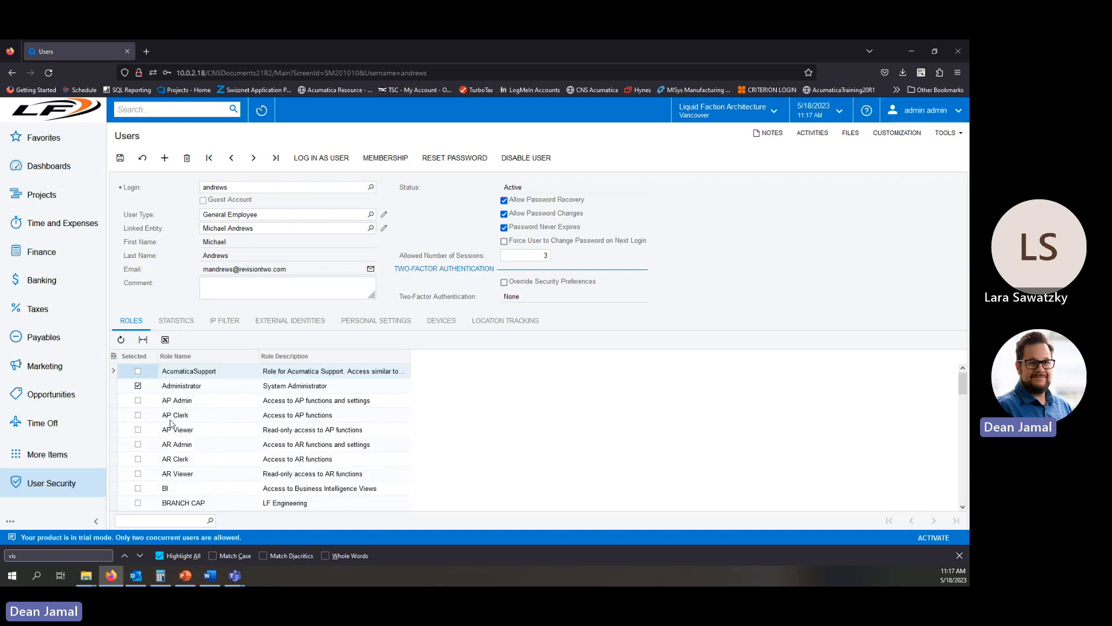
Open another user from the Login lookup, discarding unsaved changes, and scroll through that user's roles.
{"action": "left_click", "coordinate": [371, 188]}
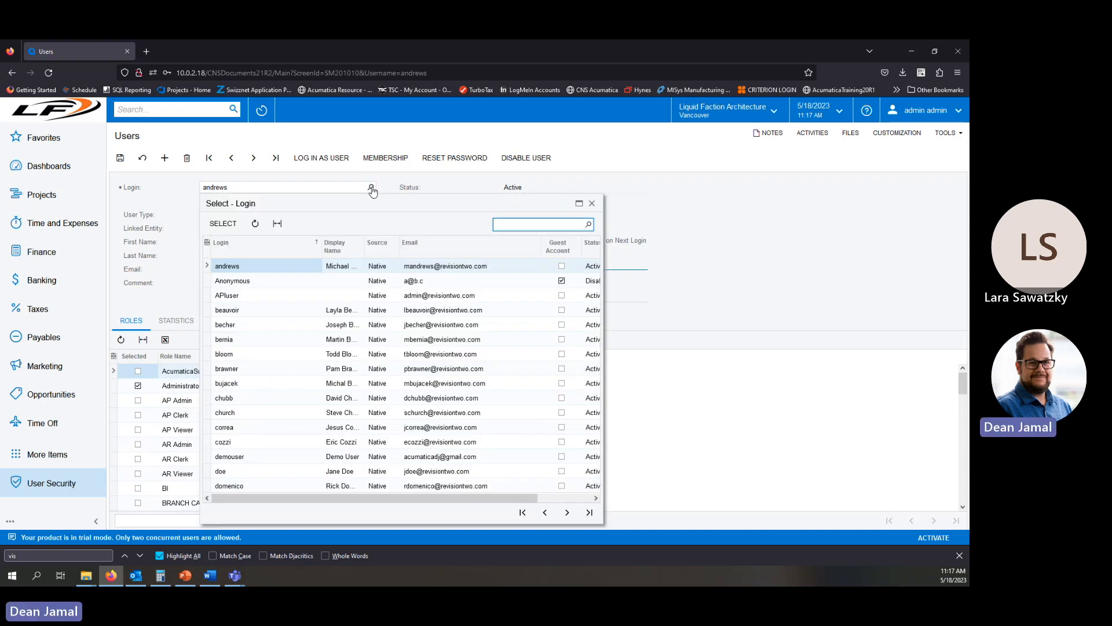
{"action": "left_click_drag", "start_coordinate": [369, 499], "coordinate": [301, 514]}
{"action": "double_click", "coordinate": [236, 473]}
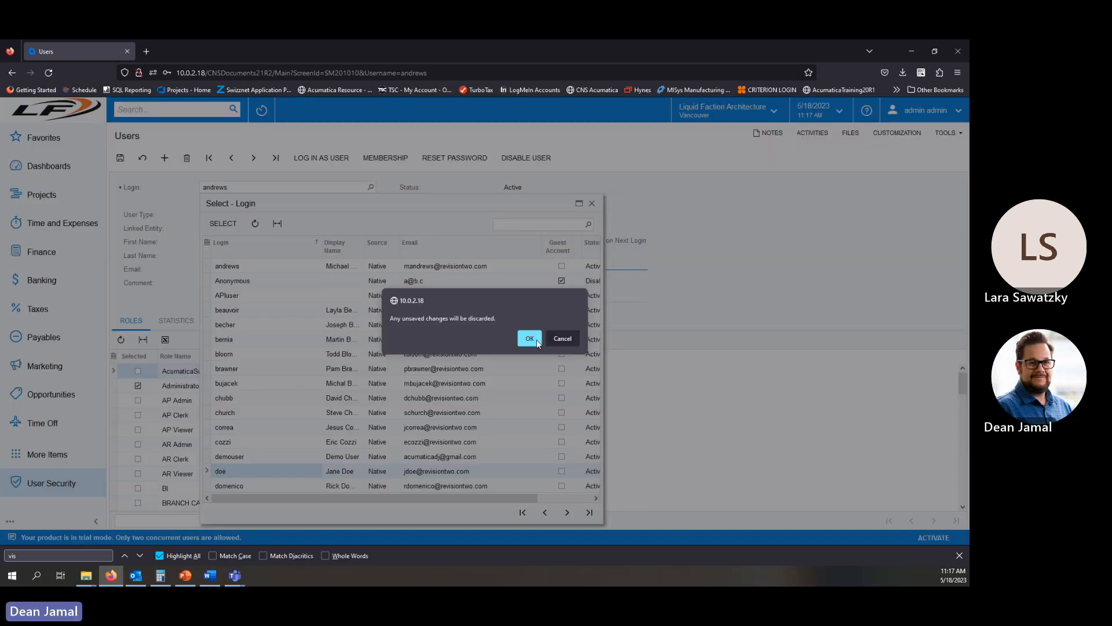
{"action": "left_click", "coordinate": [536, 340]}
{"action": "scroll", "coordinate": [332, 485], "scroll_direction": "down", "scroll_amount": 5}
{"action": "scroll", "coordinate": [339, 460], "scroll_direction": "up", "scroll_amount": 5}
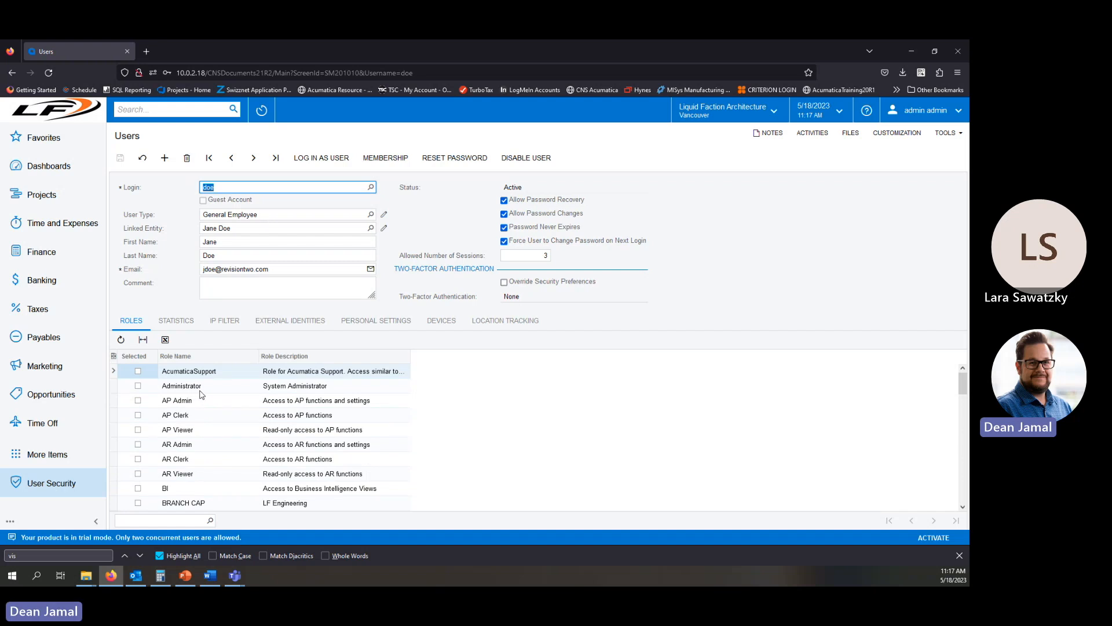
{"action": "scroll", "coordinate": [200, 397], "scroll_direction": "down", "scroll_amount": 3}
{"action": "scroll", "coordinate": [187, 433], "scroll_direction": "down", "scroll_amount": 3}
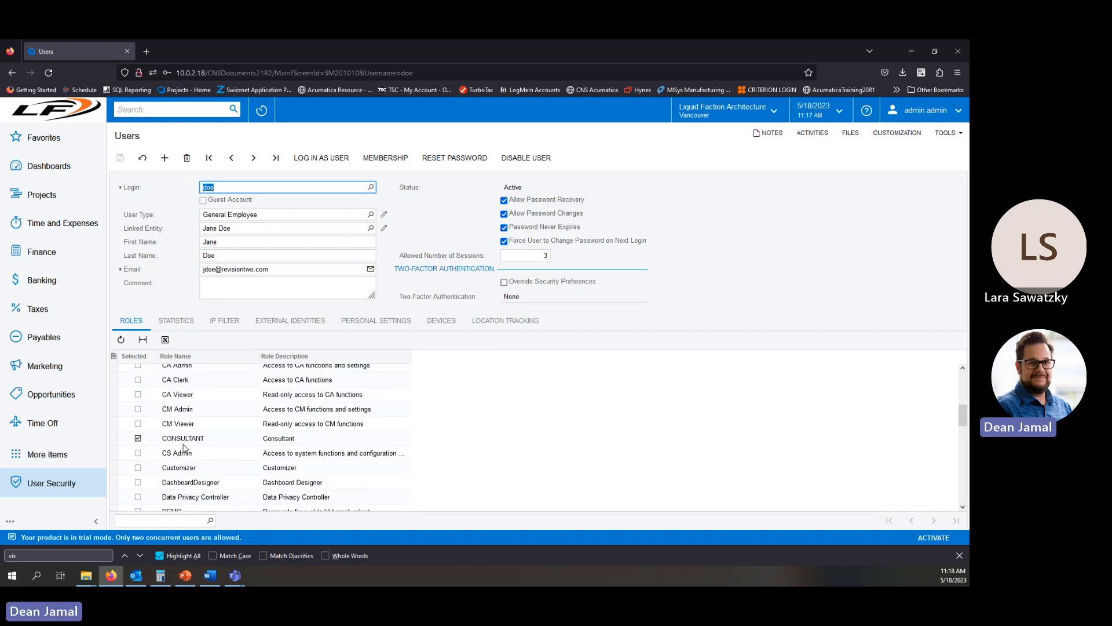
{"action": "scroll", "coordinate": [191, 440], "scroll_direction": "down", "scroll_amount": 5}
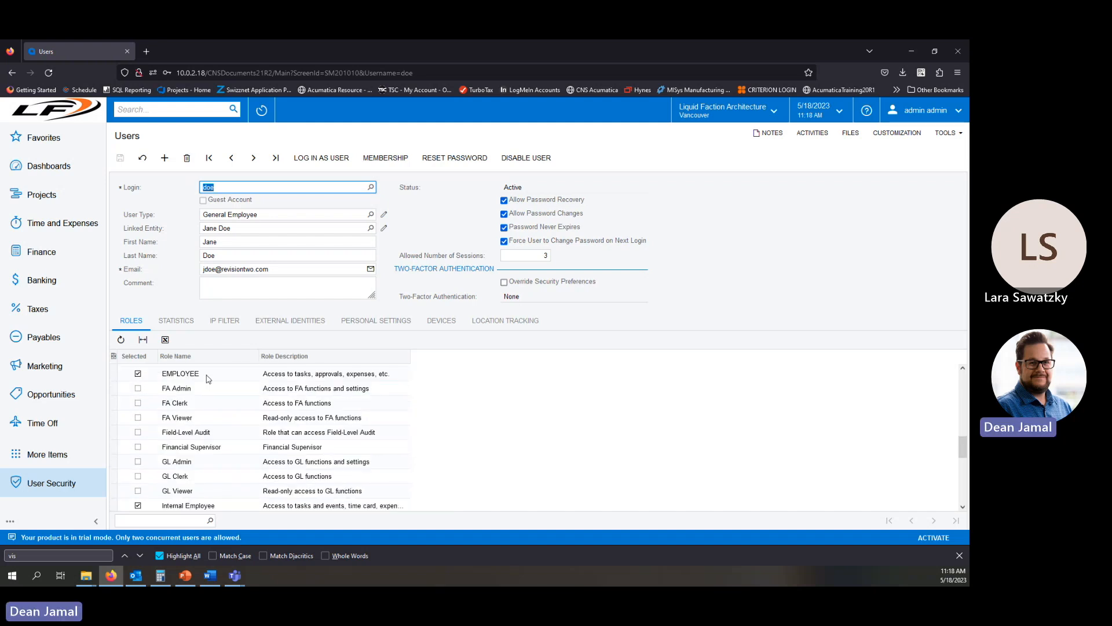
{"action": "scroll", "coordinate": [194, 475], "scroll_direction": "down", "scroll_amount": 10}
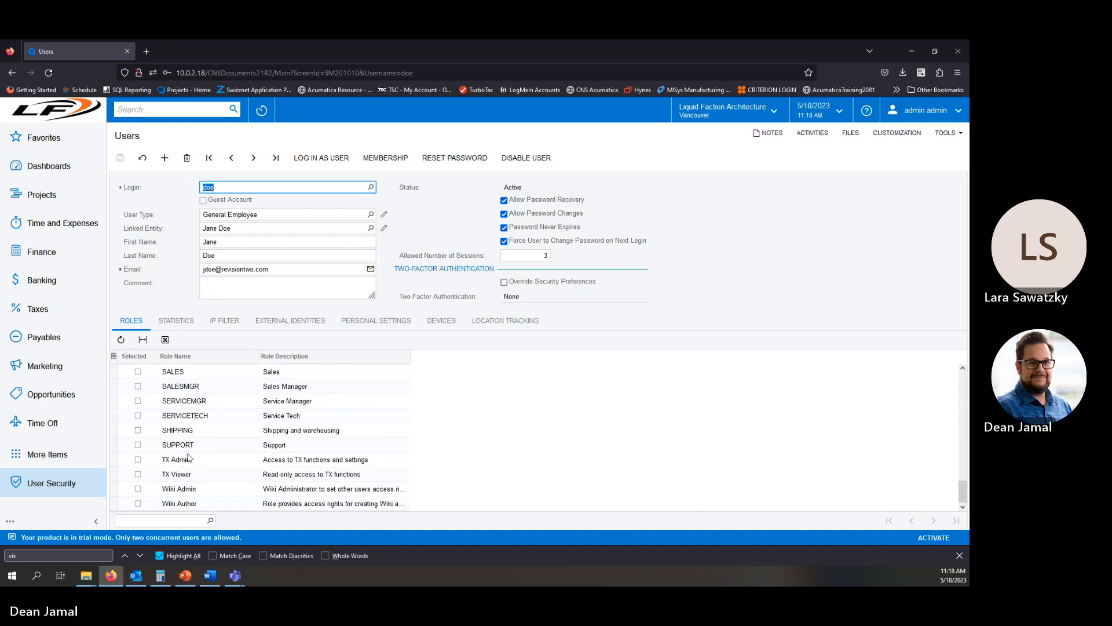
Open a third user from the Login lookup and scroll through its selected roles.
{"action": "left_click", "coordinate": [371, 188]}
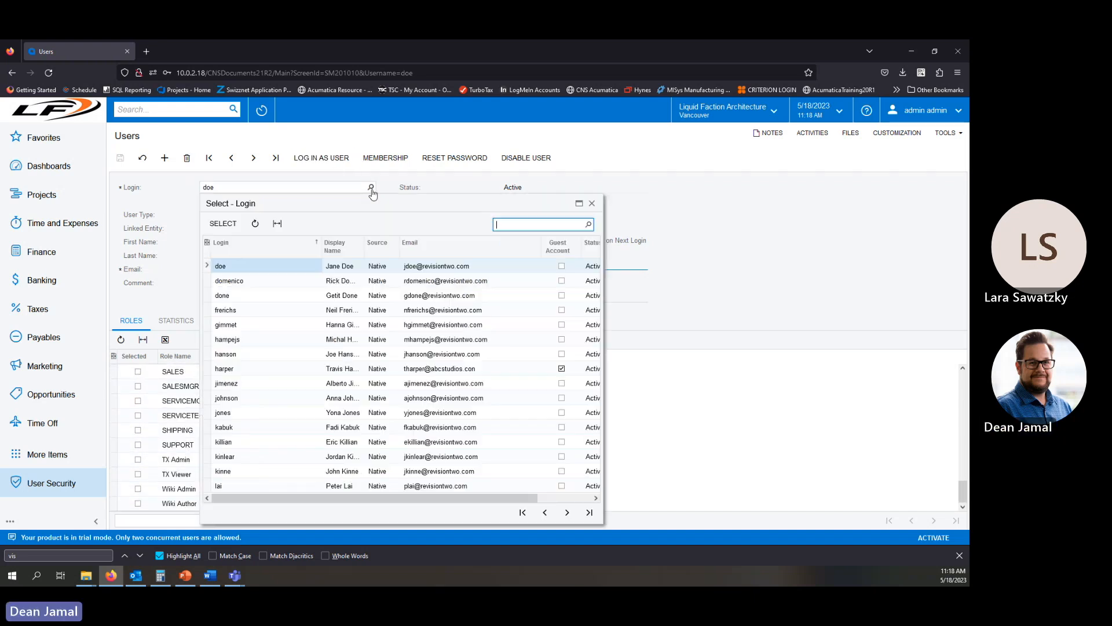
{"action": "left_click", "coordinate": [234, 417]}
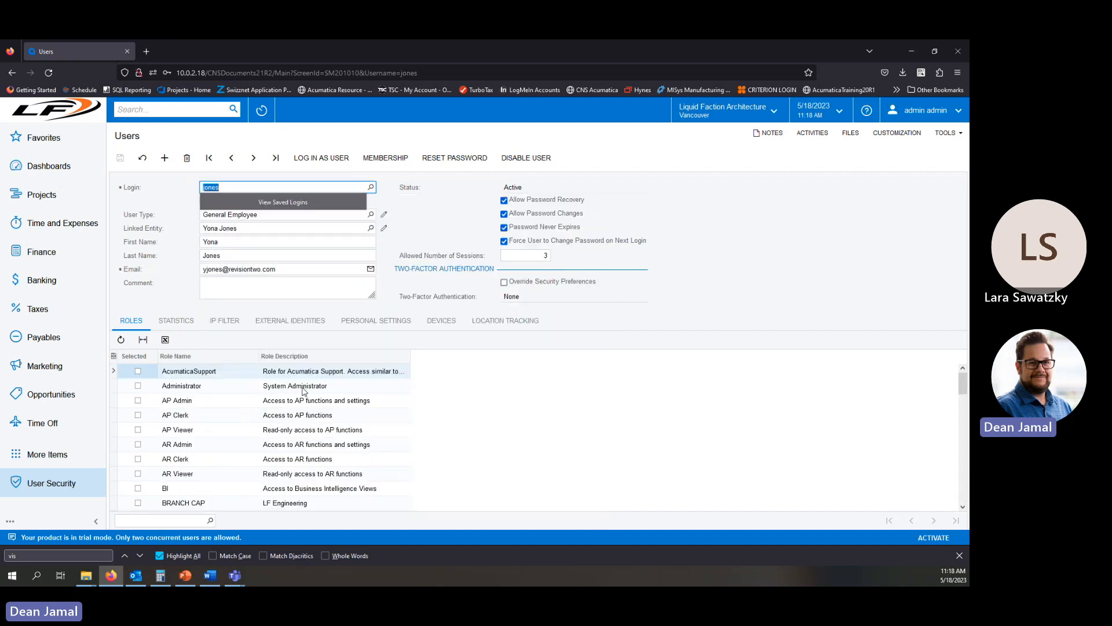
{"action": "scroll", "coordinate": [209, 440], "scroll_direction": "down", "scroll_amount": 6}
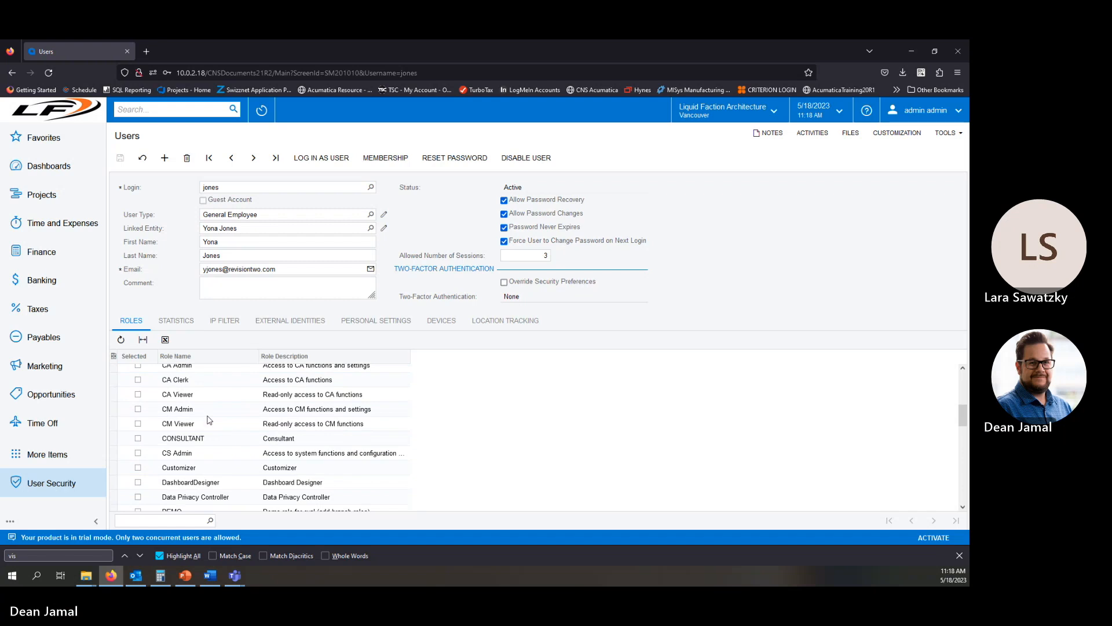
{"action": "scroll", "coordinate": [194, 449], "scroll_direction": "down", "scroll_amount": 2}
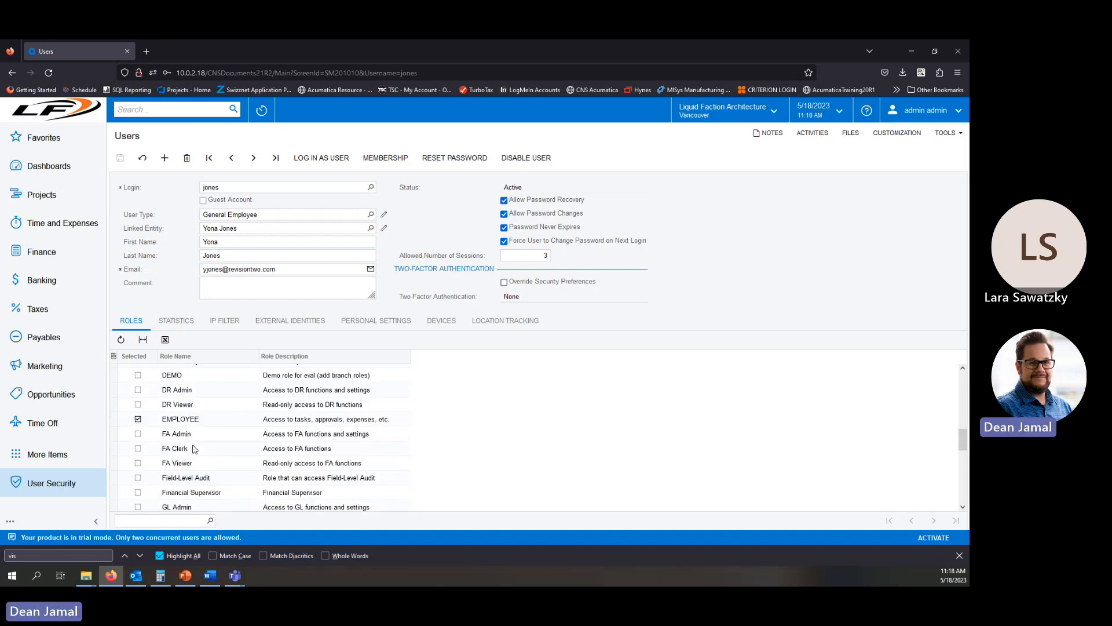
{"action": "scroll", "coordinate": [198, 430], "scroll_direction": "down", "scroll_amount": 5}
{"action": "scroll", "coordinate": [210, 435], "scroll_direction": "down", "scroll_amount": 5}
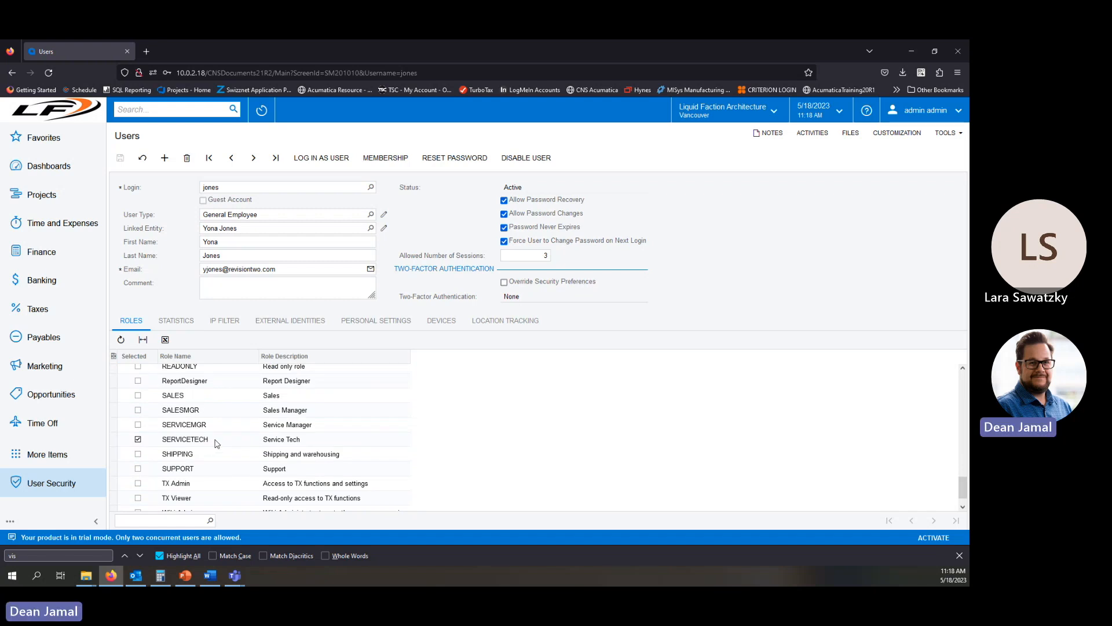
{"action": "scroll", "coordinate": [216, 443], "scroll_direction": "down", "scroll_amount": 1}
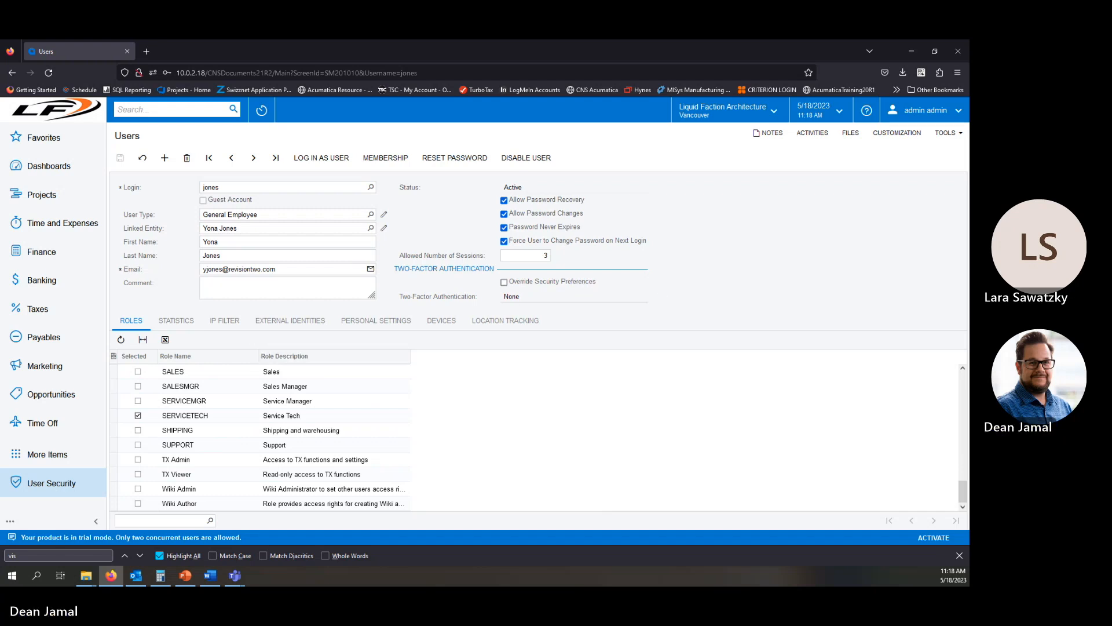
{"action": "key", "text": "alt+Tab"}
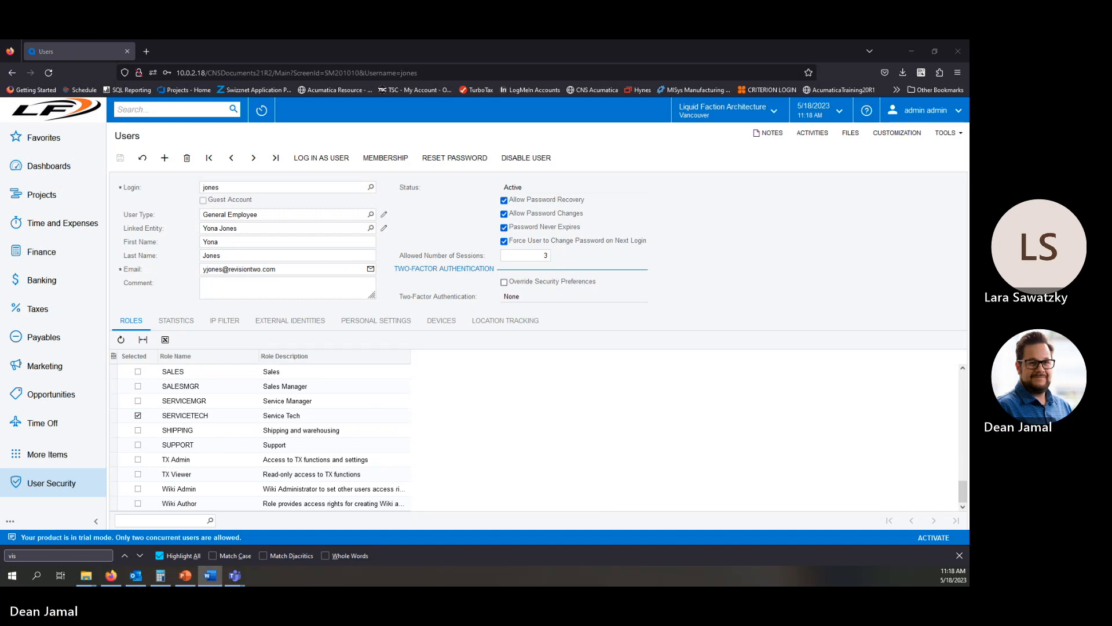
{"action": "scroll", "coordinate": [335, 406], "scroll_direction": "up", "scroll_amount": 3}
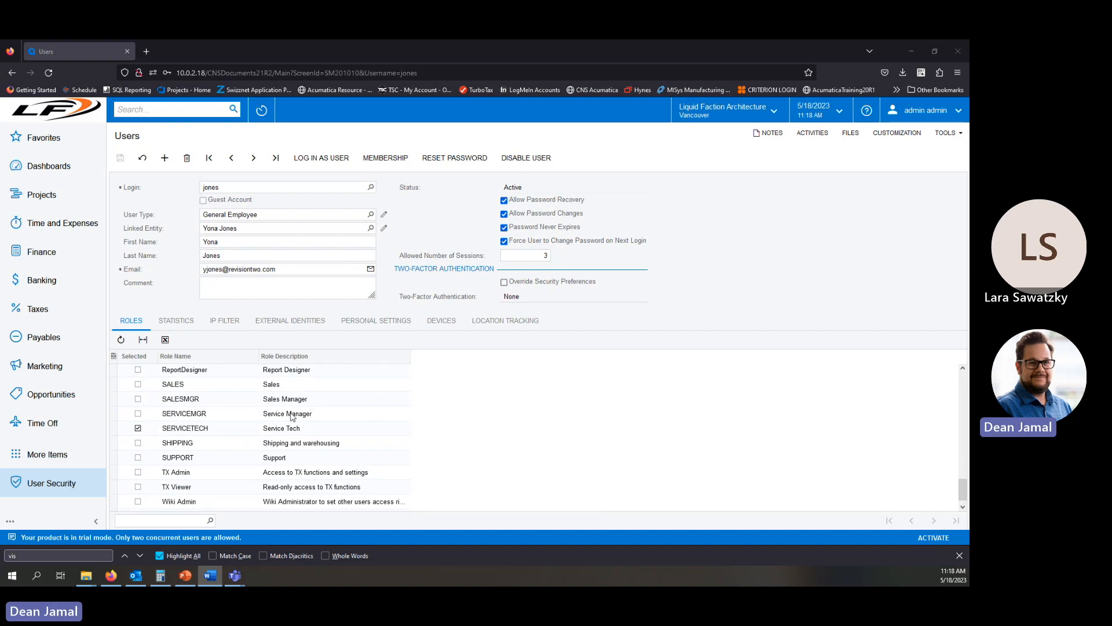
Search the Login lookup for another user's login name and open that user's record.
{"action": "left_click", "coordinate": [372, 189]}
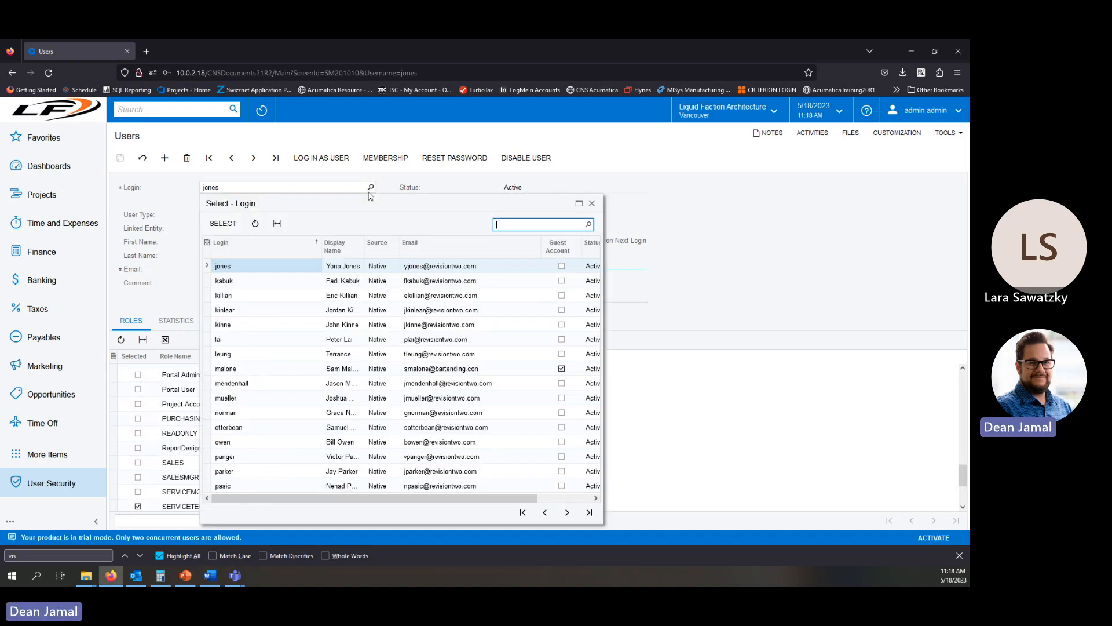
{"action": "type", "text": "andrews"}
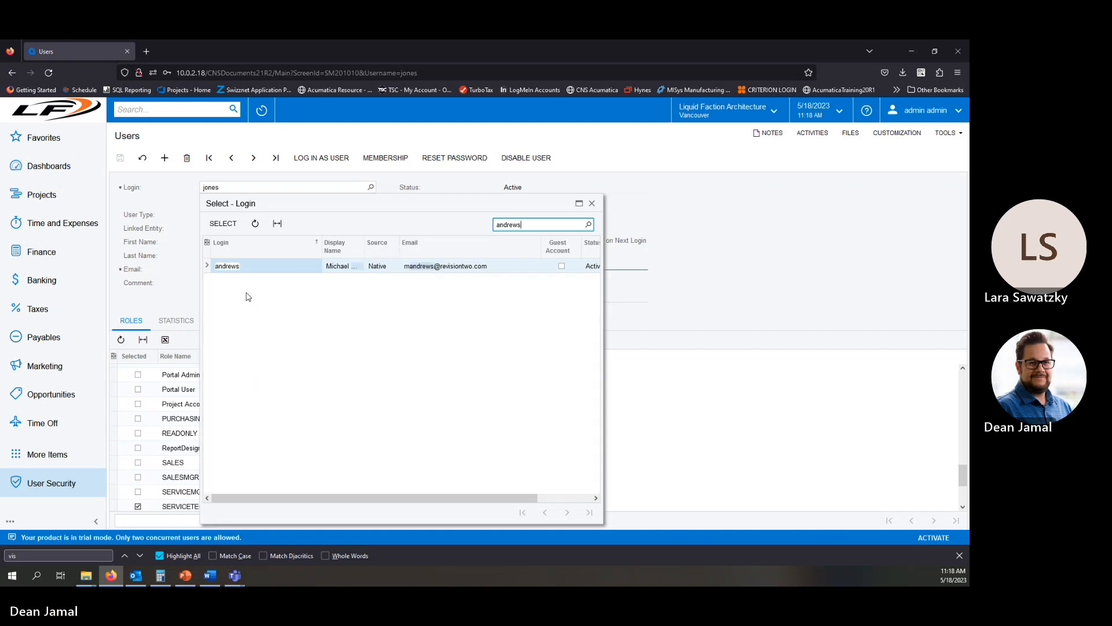
{"action": "double_click", "coordinate": [235, 265]}
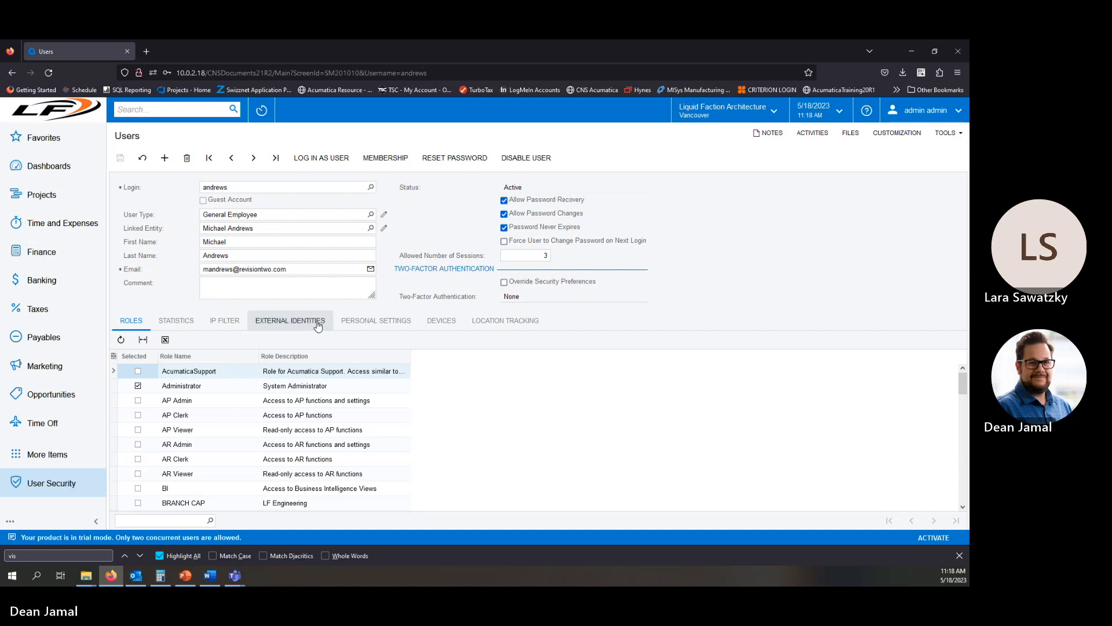
Open the user's Personal Settings and browse the list of companies and branches without switching.
{"action": "left_click", "coordinate": [369, 330]}
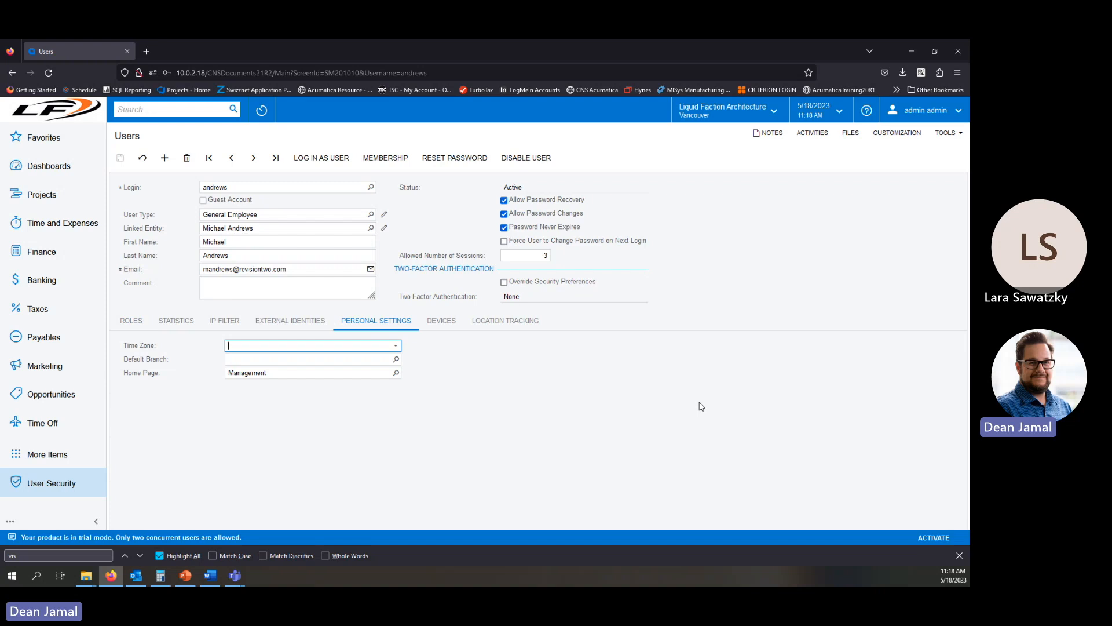
{"action": "left_click", "coordinate": [742, 119]}
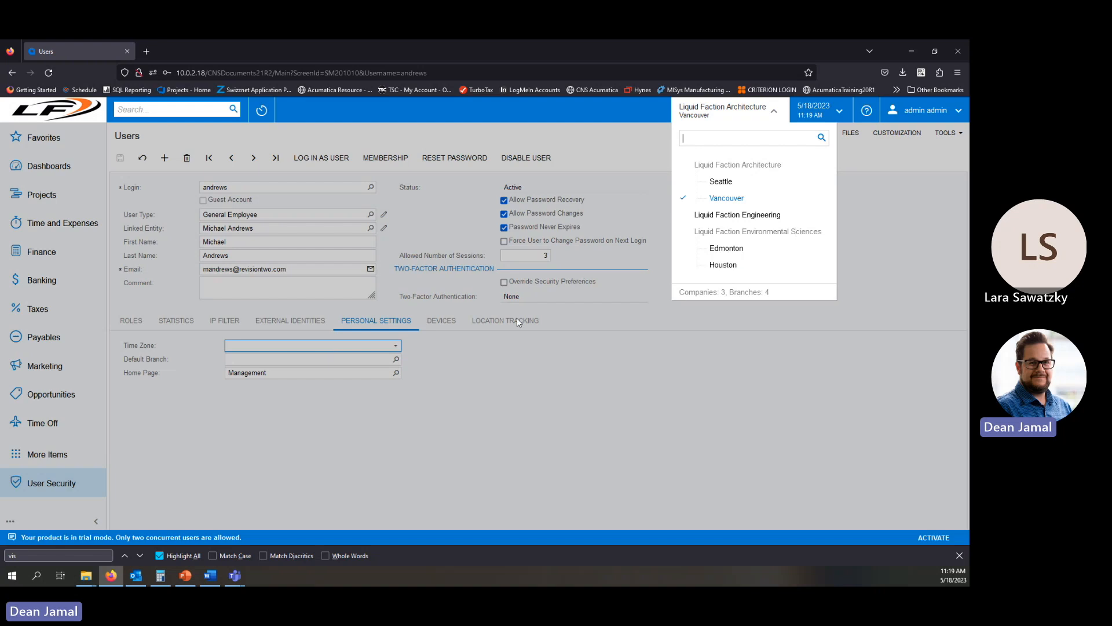
{"action": "left_click", "coordinate": [334, 388]}
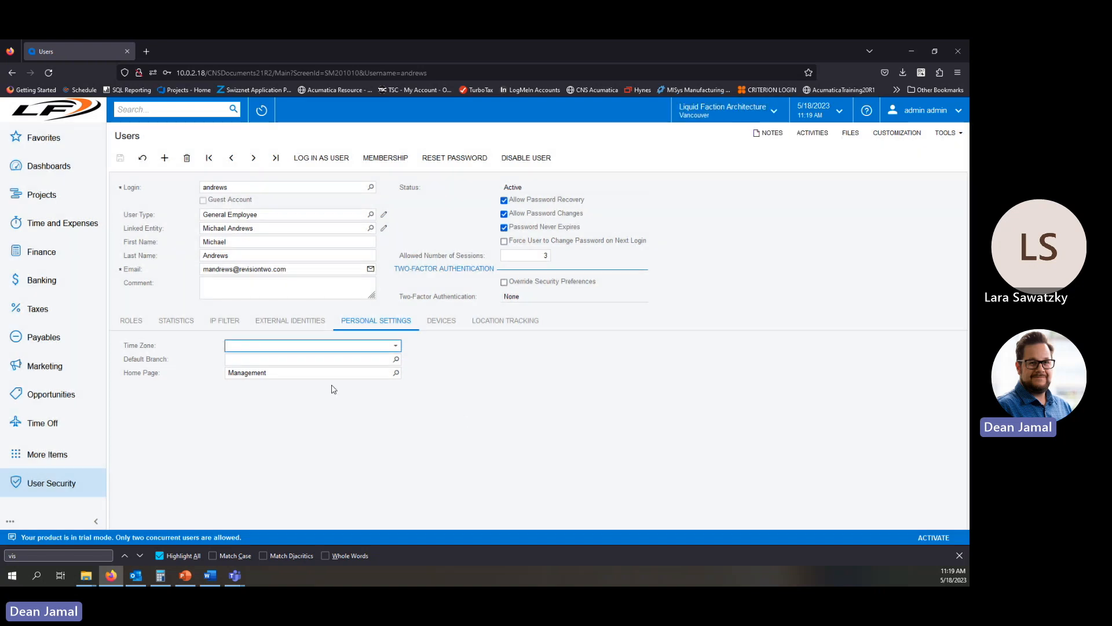
Browse the Default Branch and Home Page lookups without choosing anything, then return to the user's roles.
{"action": "left_click", "coordinate": [396, 359]}
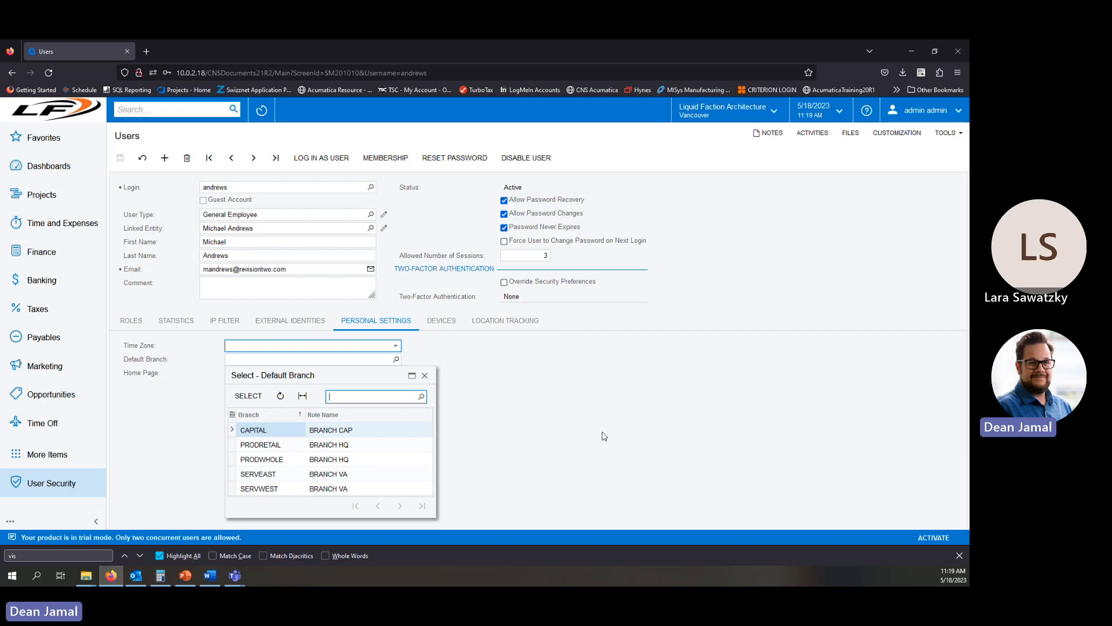
{"action": "left_click", "coordinate": [424, 375]}
{"action": "left_click", "coordinate": [396, 373]}
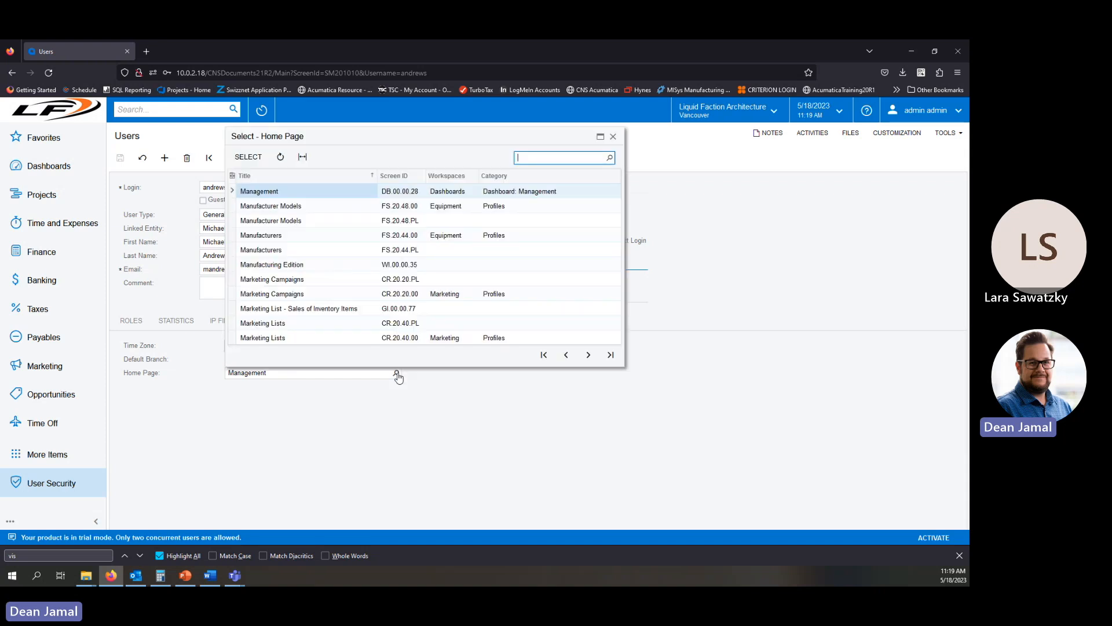
{"action": "left_click", "coordinate": [613, 136]}
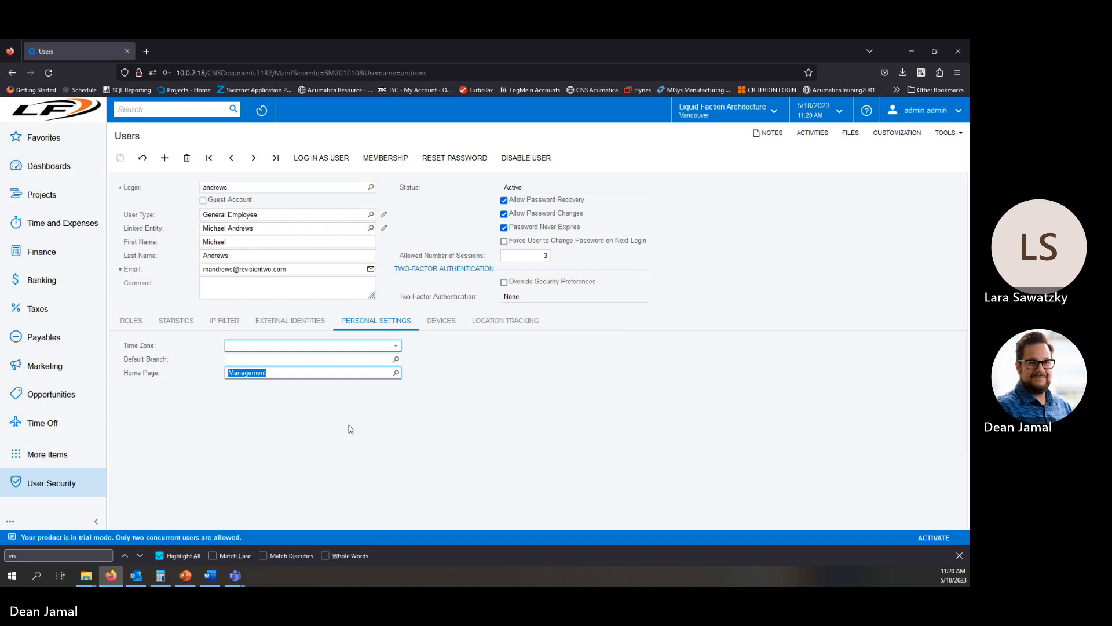
{"action": "left_click", "coordinate": [131, 320]}
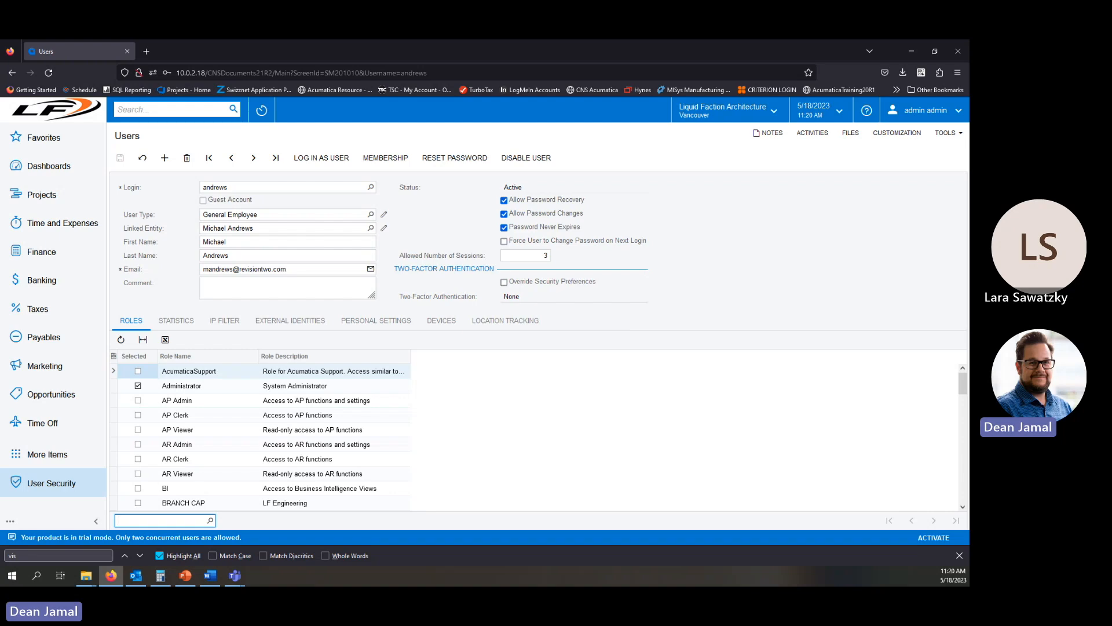
Switch to the PowerPoint slide show, maximize it, and advance to the User Roles slide.
{"action": "left_click", "coordinate": [185, 575]}
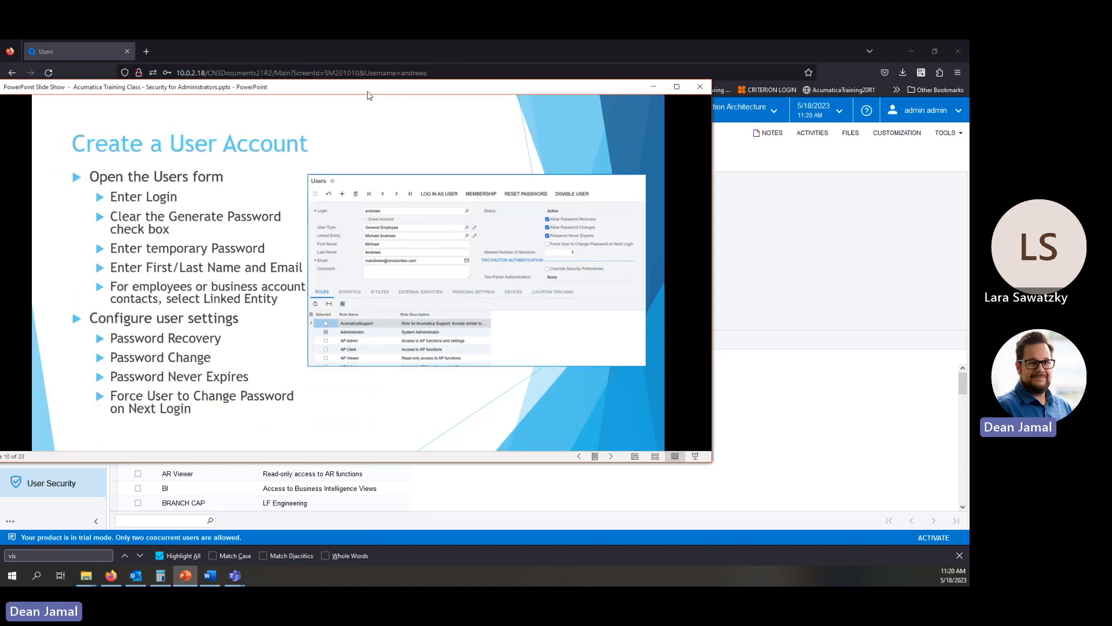
{"action": "double_click", "coordinate": [368, 88]}
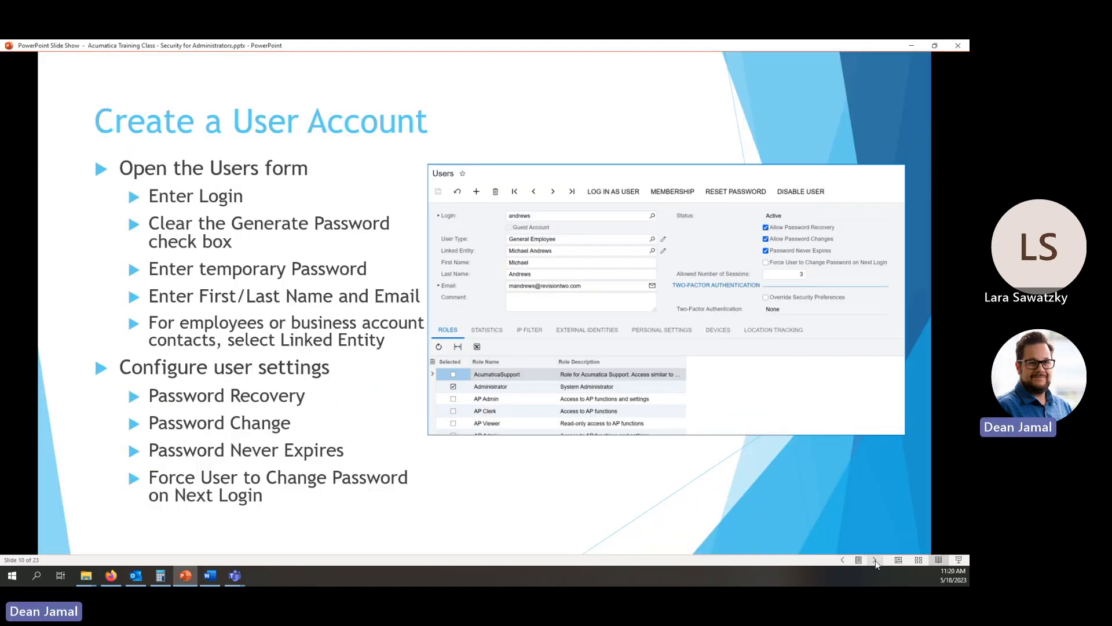
{"action": "left_click", "coordinate": [876, 560]}
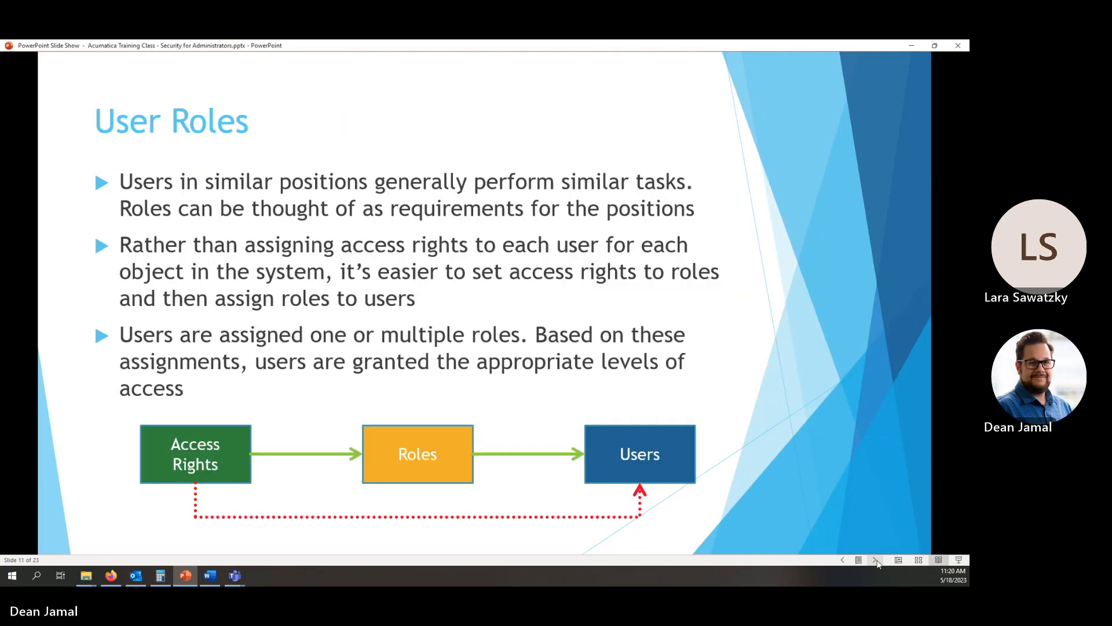
{"action": "key", "text": "alt+Tab"}
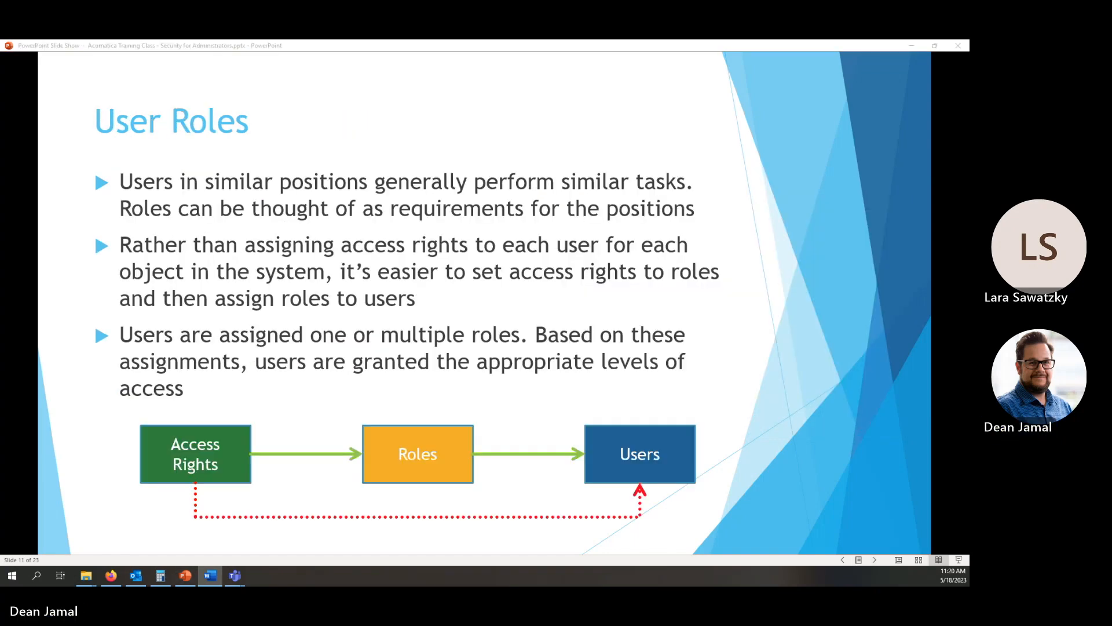
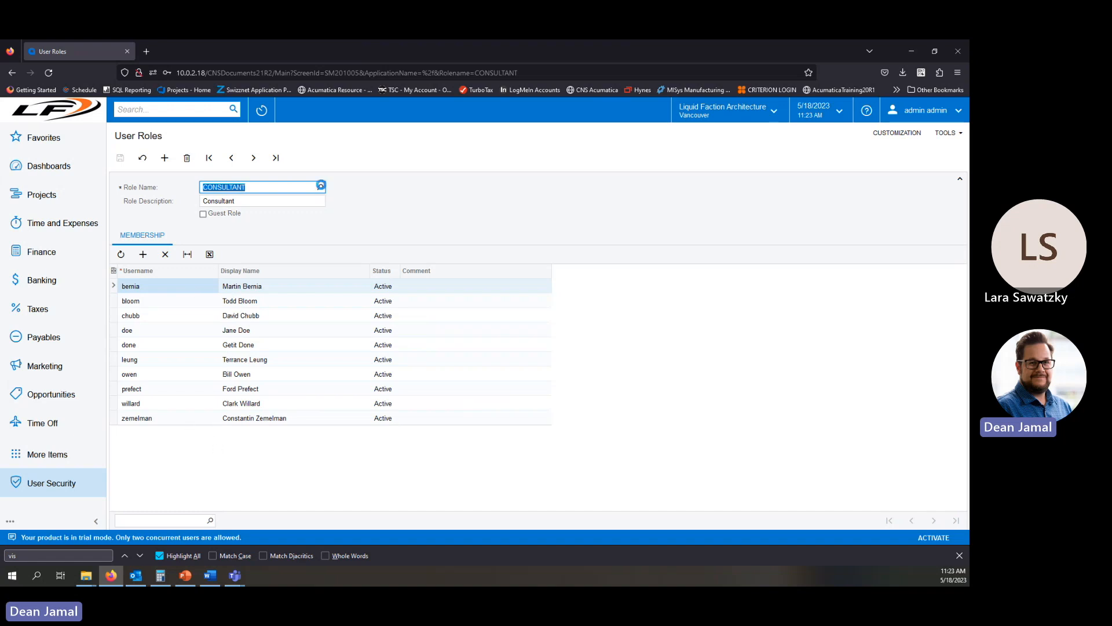
Open the GL Admin role from the Role Name lookup to view its members.
{"action": "left_click", "coordinate": [320, 188]}
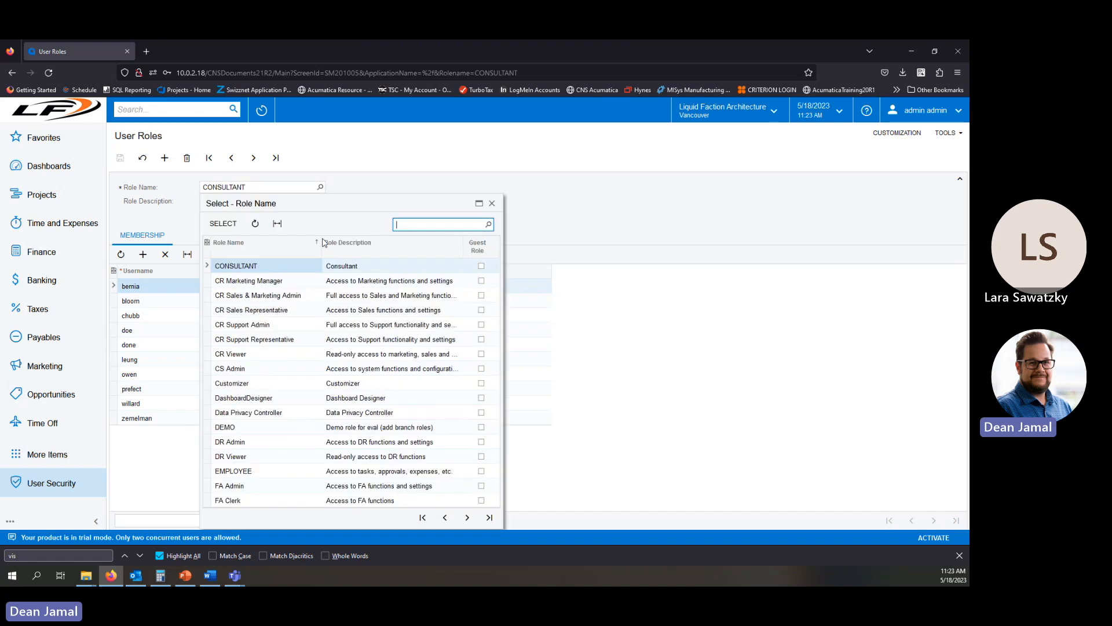
{"action": "left_click", "coordinate": [467, 517]}
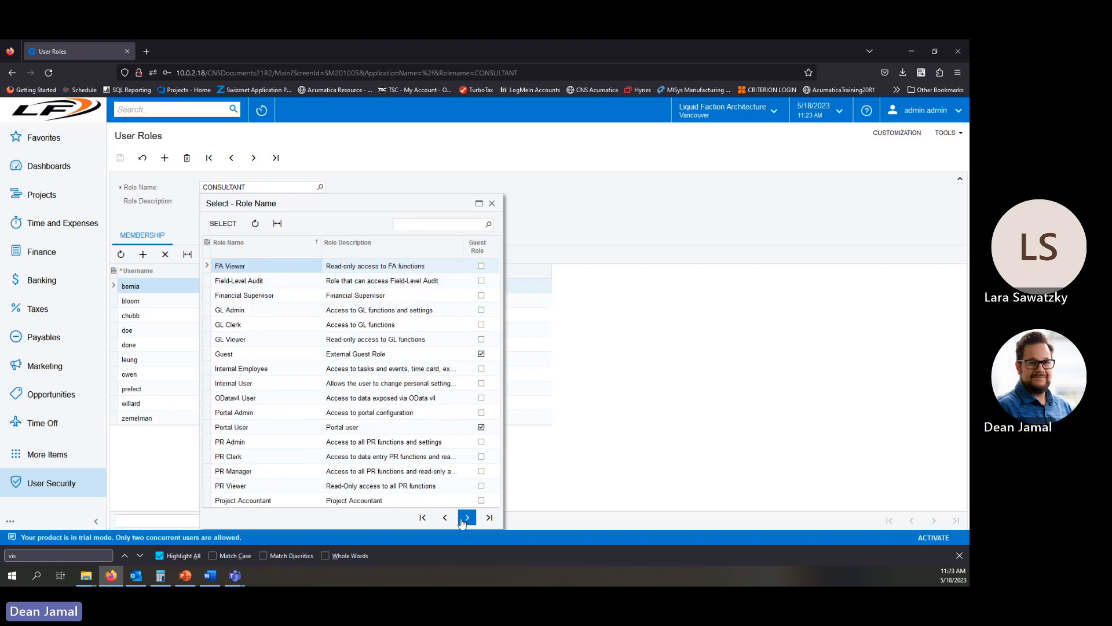
{"action": "double_click", "coordinate": [255, 313]}
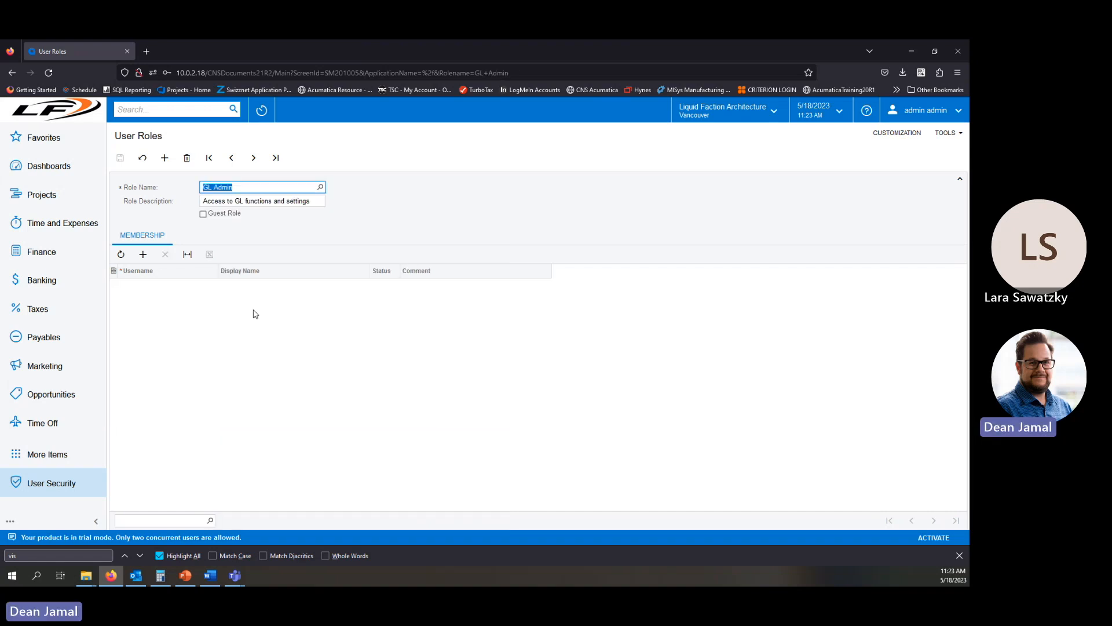
Open the Internal Employee role and page through its list of member users.
{"action": "left_click", "coordinate": [319, 187]}
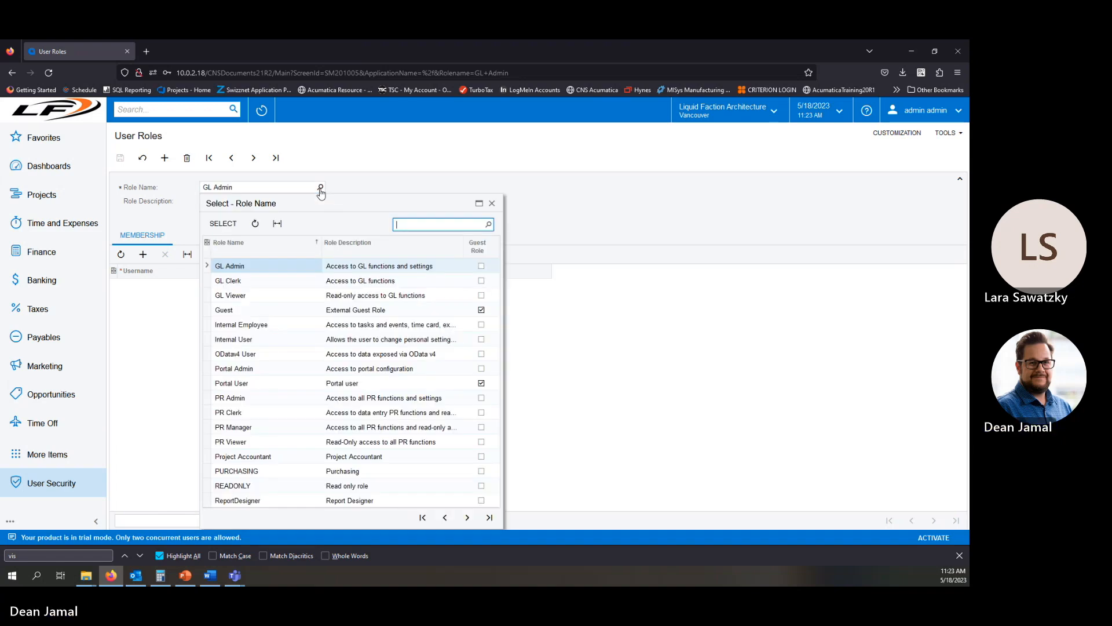
{"action": "double_click", "coordinate": [260, 329]}
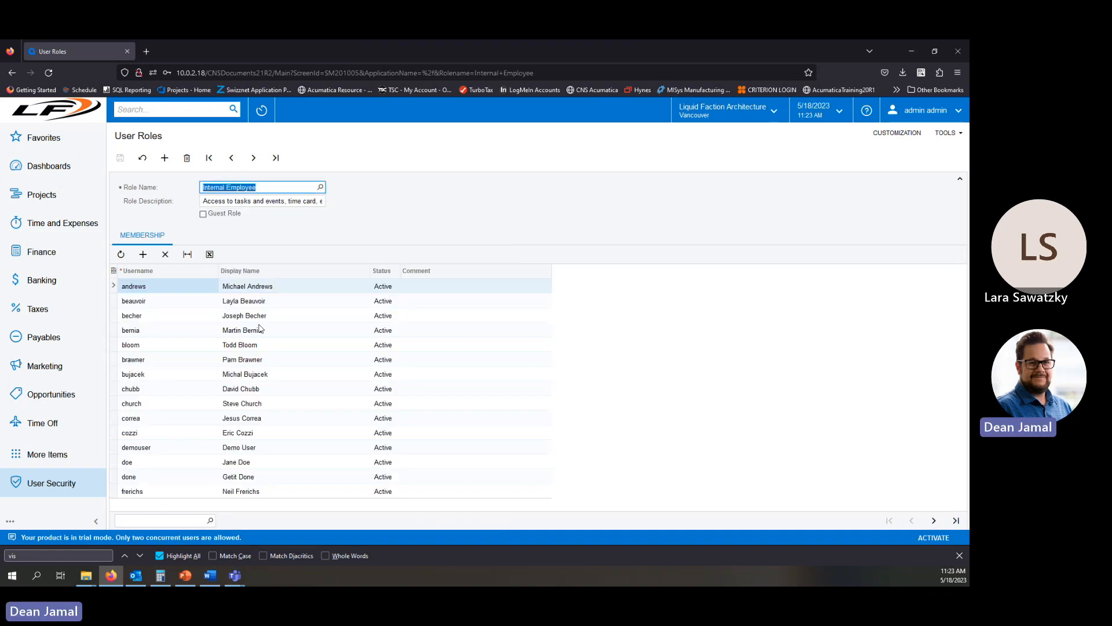
{"action": "left_click", "coordinate": [934, 521]}
{"action": "left_click", "coordinate": [934, 521]}
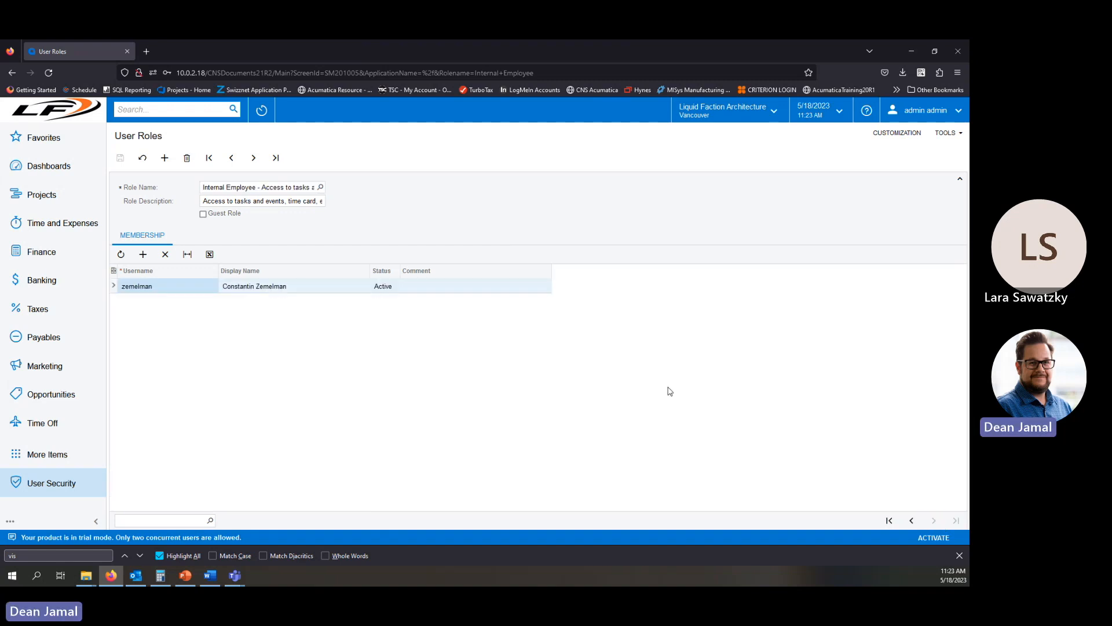
Open the SALES role and then the SALESMGR role to view their members.
{"action": "left_click", "coordinate": [320, 187]}
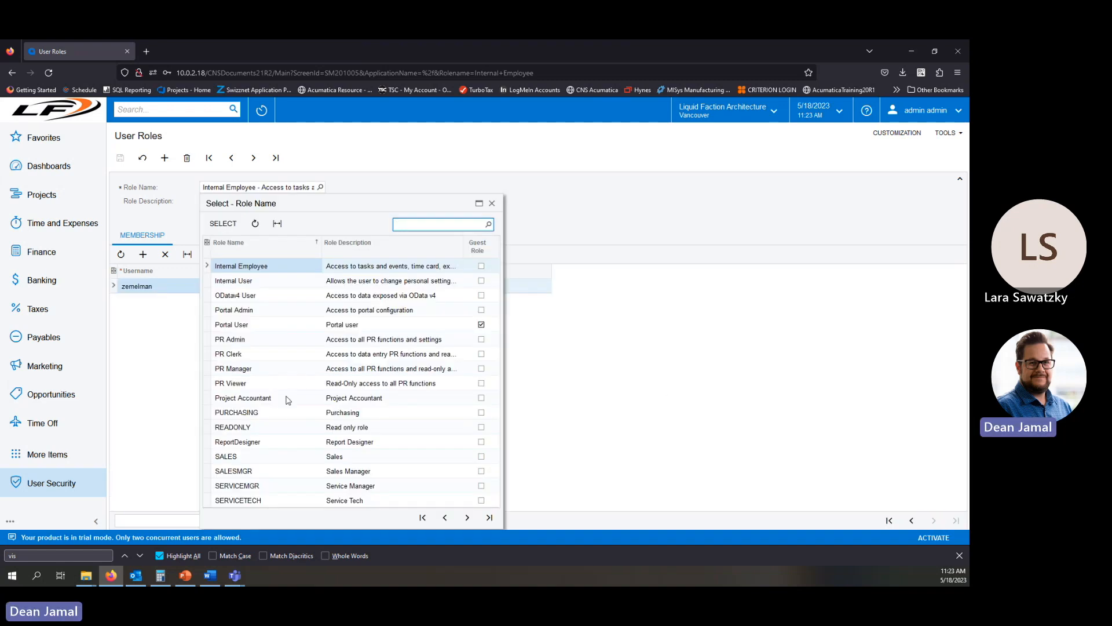
{"action": "double_click", "coordinate": [266, 457]}
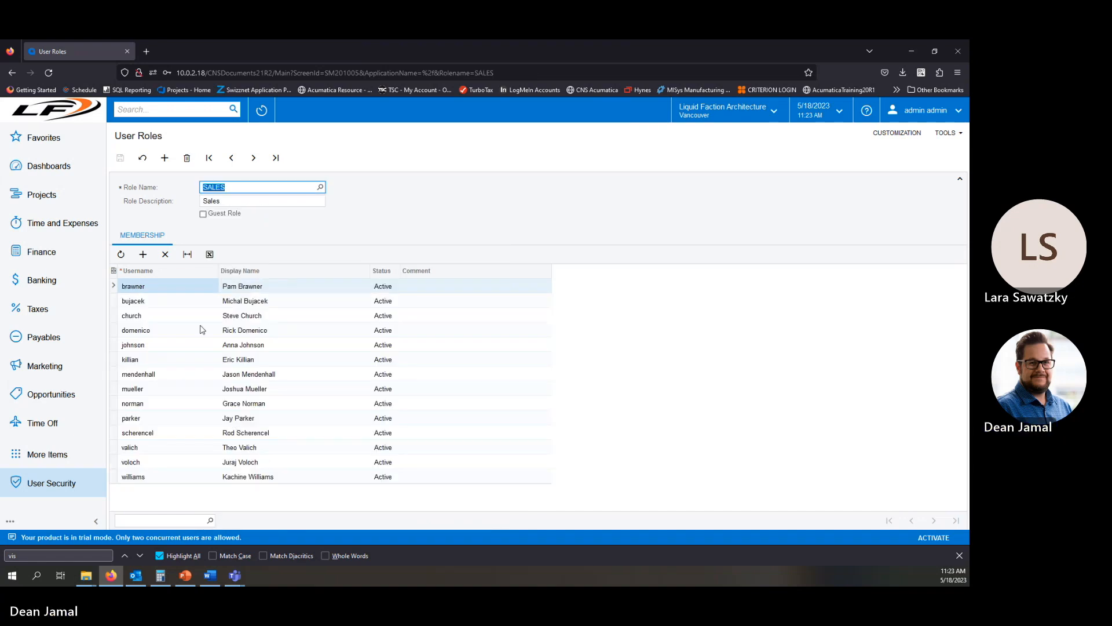
{"action": "left_click", "coordinate": [321, 188]}
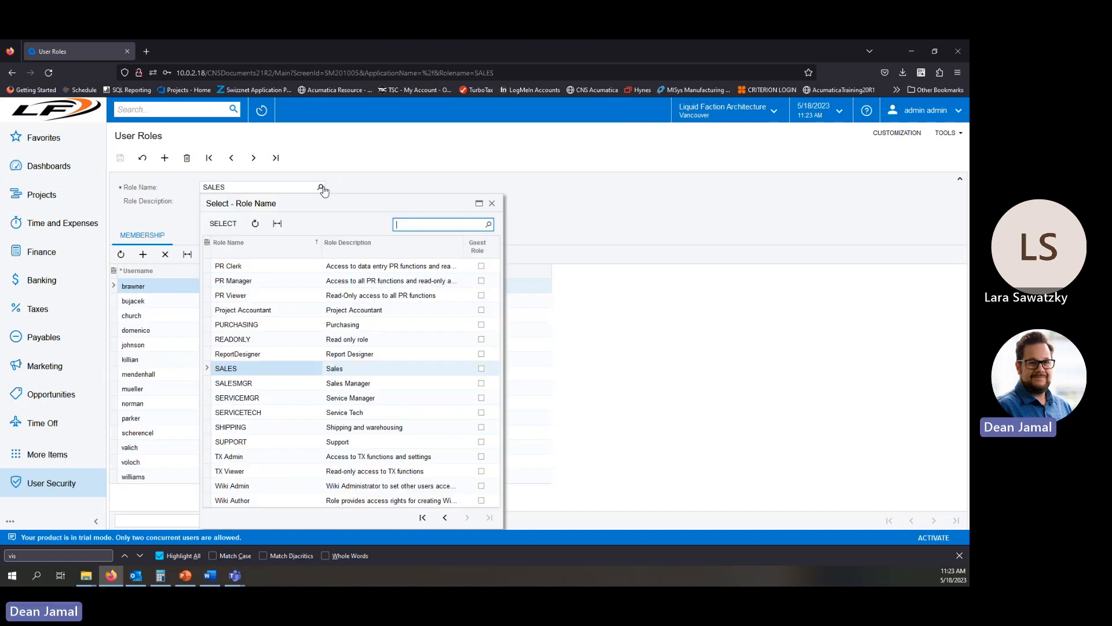
{"action": "double_click", "coordinate": [235, 383]}
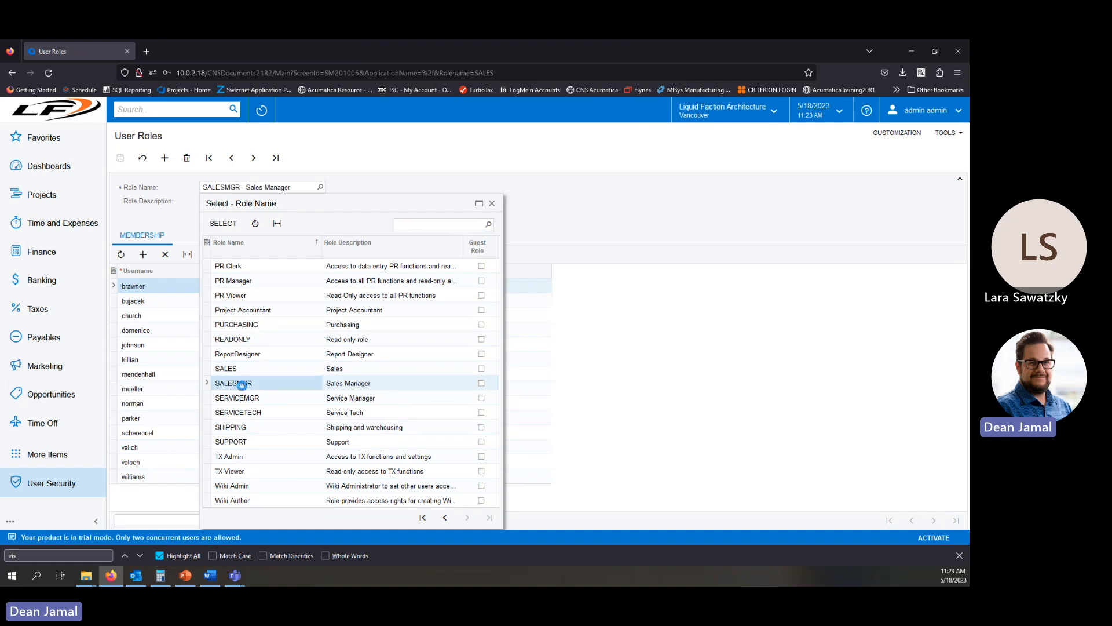
Page back through the role lookup and open the AP Clerk role.
{"action": "left_click", "coordinate": [320, 187]}
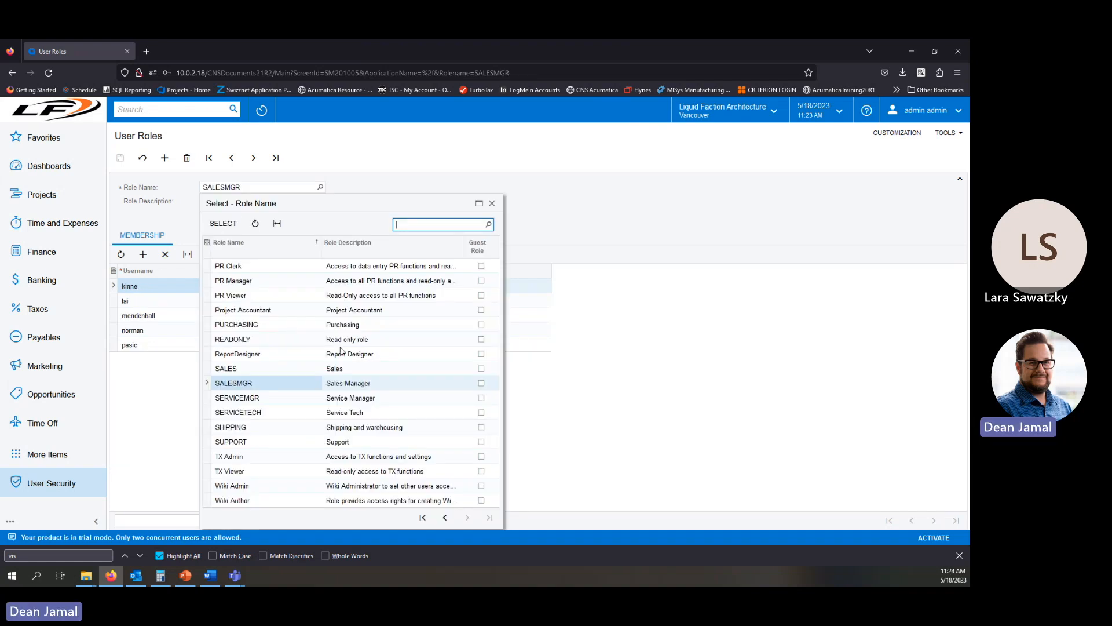
{"action": "left_click", "coordinate": [445, 518]}
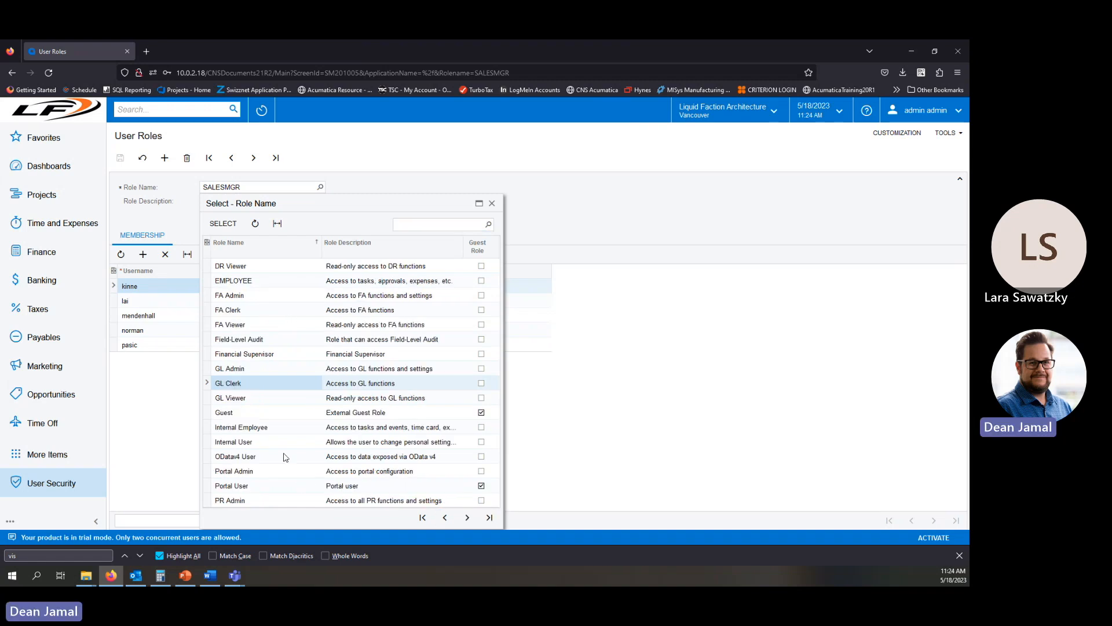
{"action": "left_click", "coordinate": [444, 518]}
{"action": "left_click", "coordinate": [444, 518]}
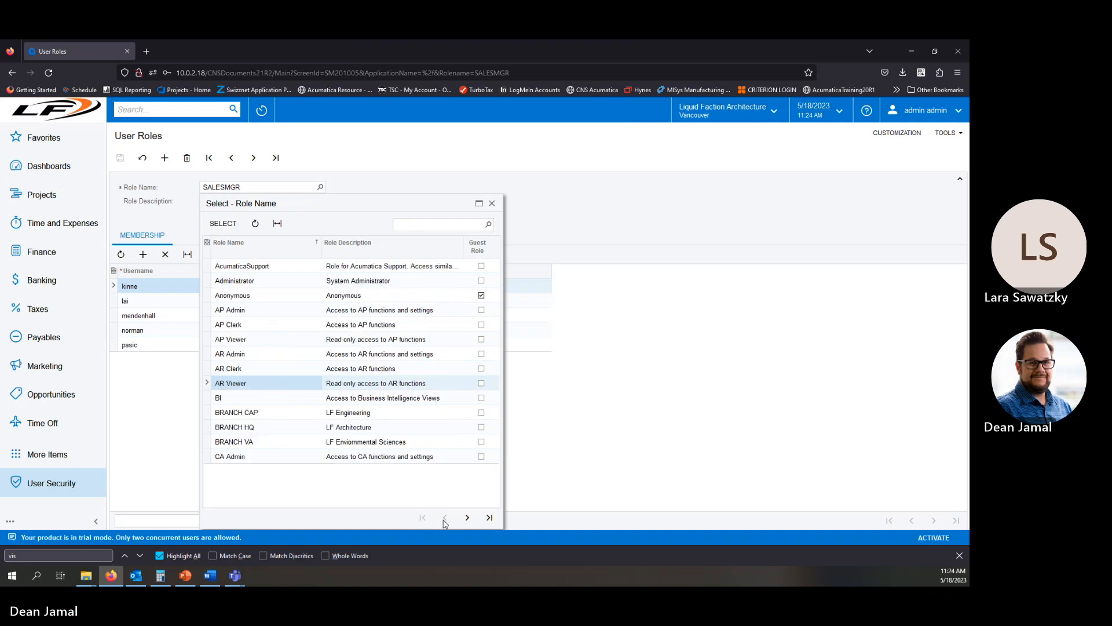
{"action": "double_click", "coordinate": [238, 328]}
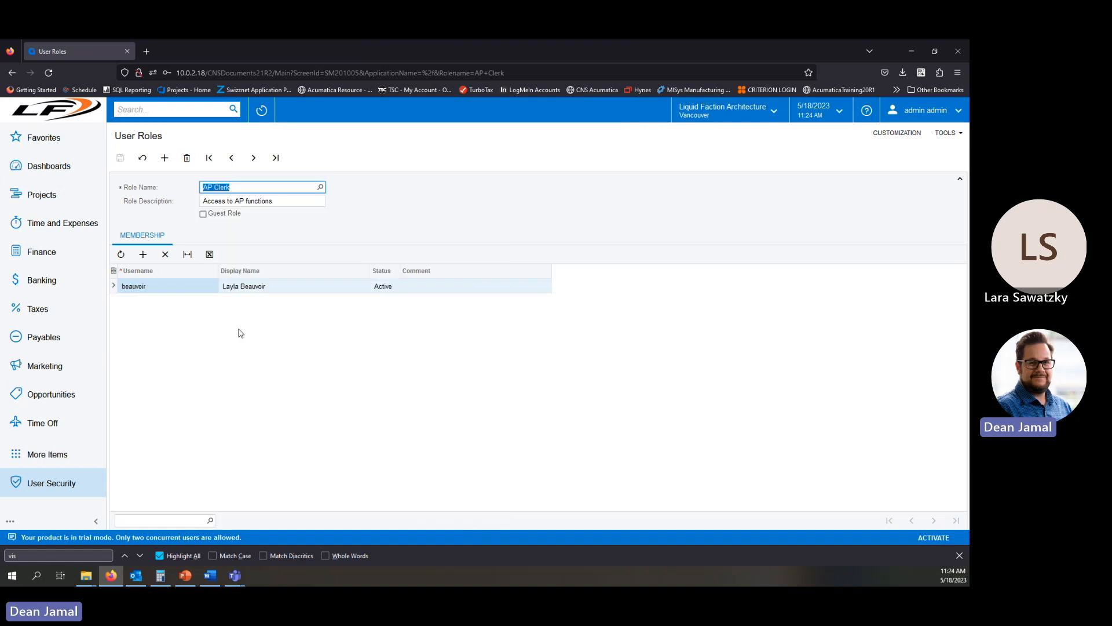
Open the AP Admin role to view its members.
{"action": "left_click", "coordinate": [321, 187]}
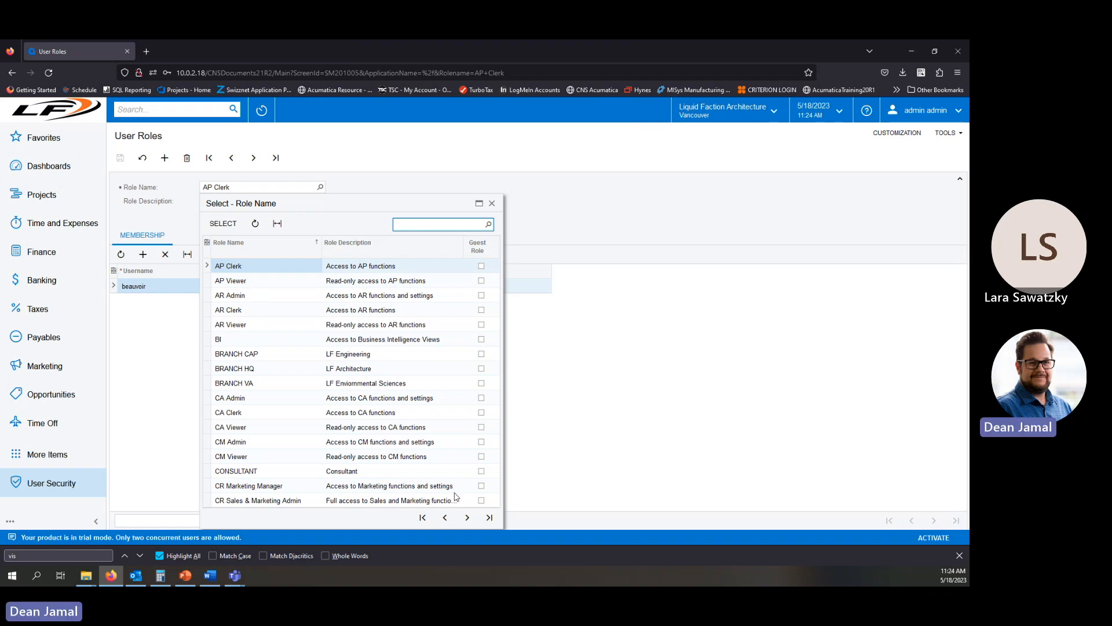
{"action": "left_click", "coordinate": [444, 518]}
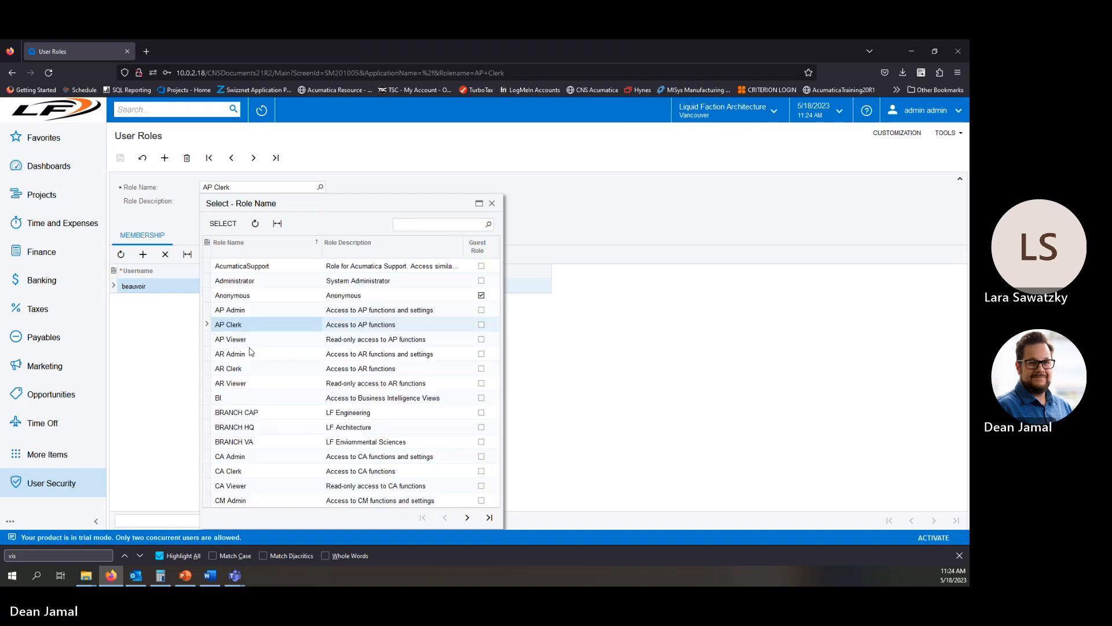
{"action": "double_click", "coordinate": [237, 312]}
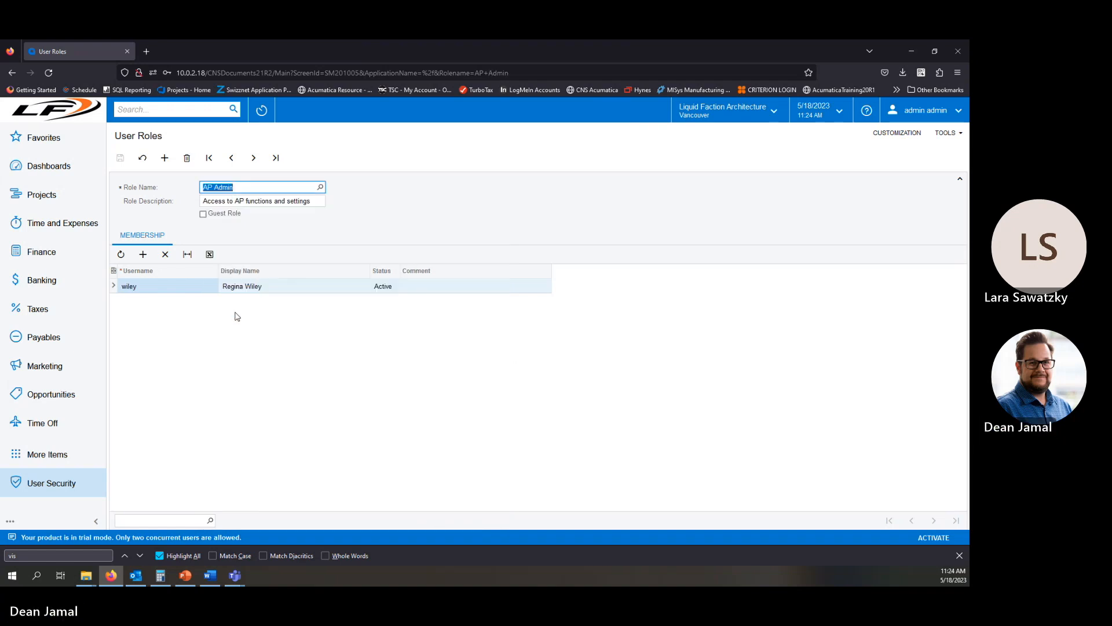
Open the AP Viewer role, then reopen the role lookup and close it without changing the role.
{"action": "left_click", "coordinate": [320, 187]}
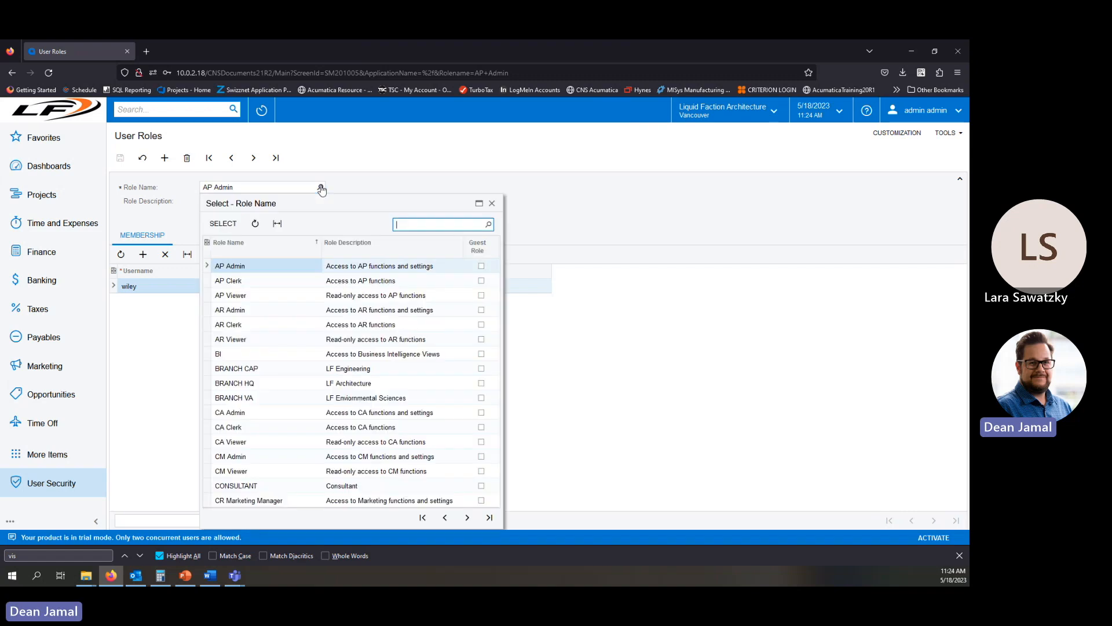
{"action": "double_click", "coordinate": [261, 300]}
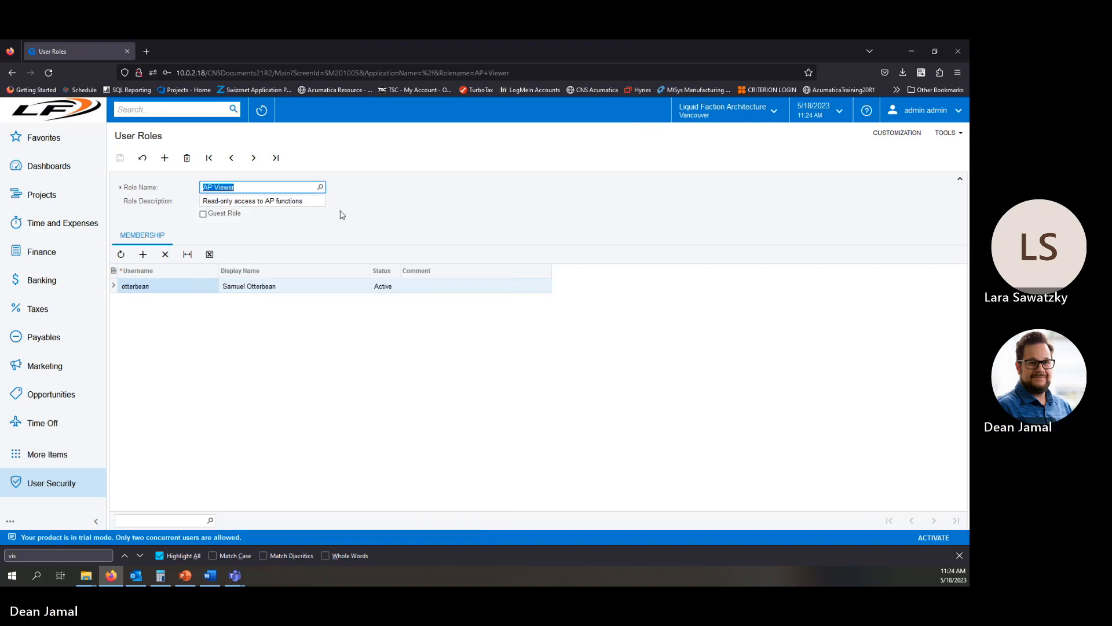
{"action": "left_click", "coordinate": [320, 187]}
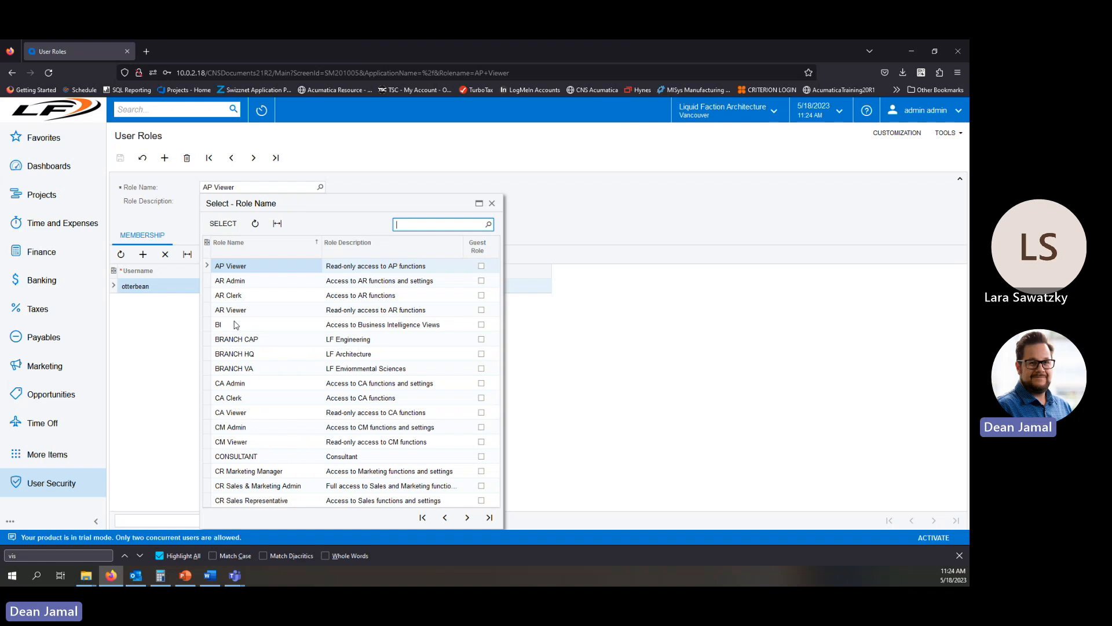
{"action": "key", "text": "Return"}
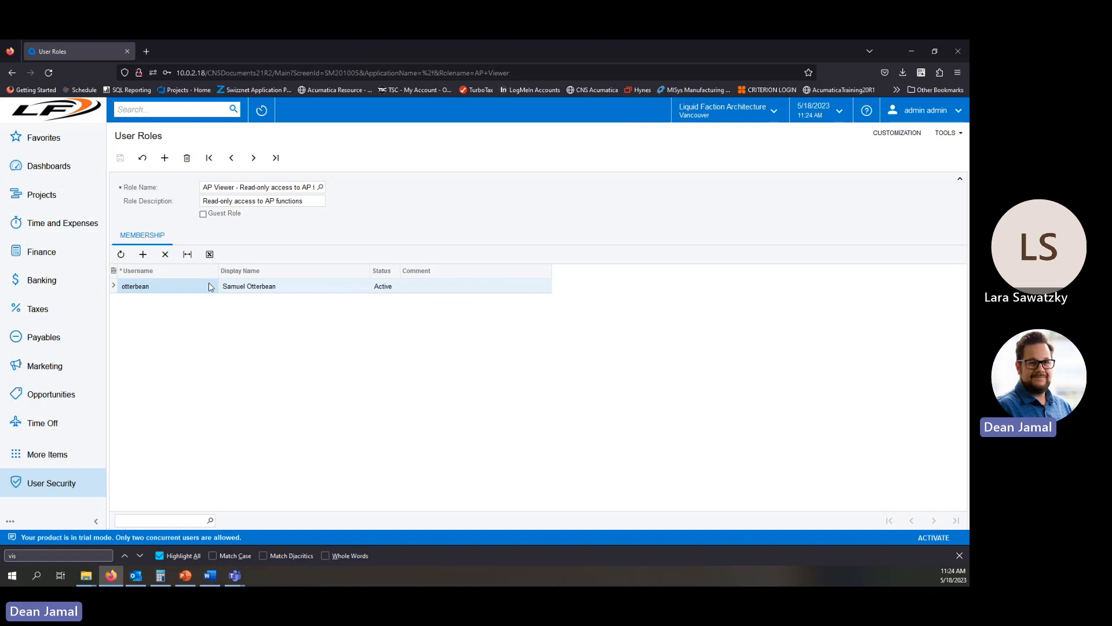
Open Access Rights by Role, choose the AP Clerk role, and load its rights for the whole company.
{"action": "left_click", "coordinate": [68, 487]}
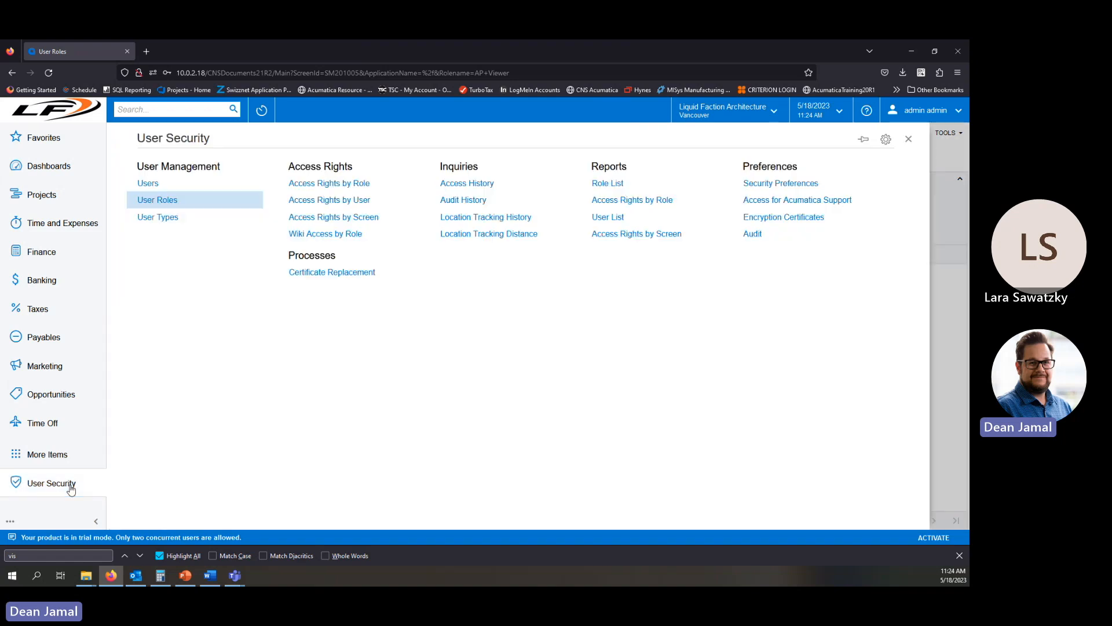
{"action": "left_click", "coordinate": [347, 184]}
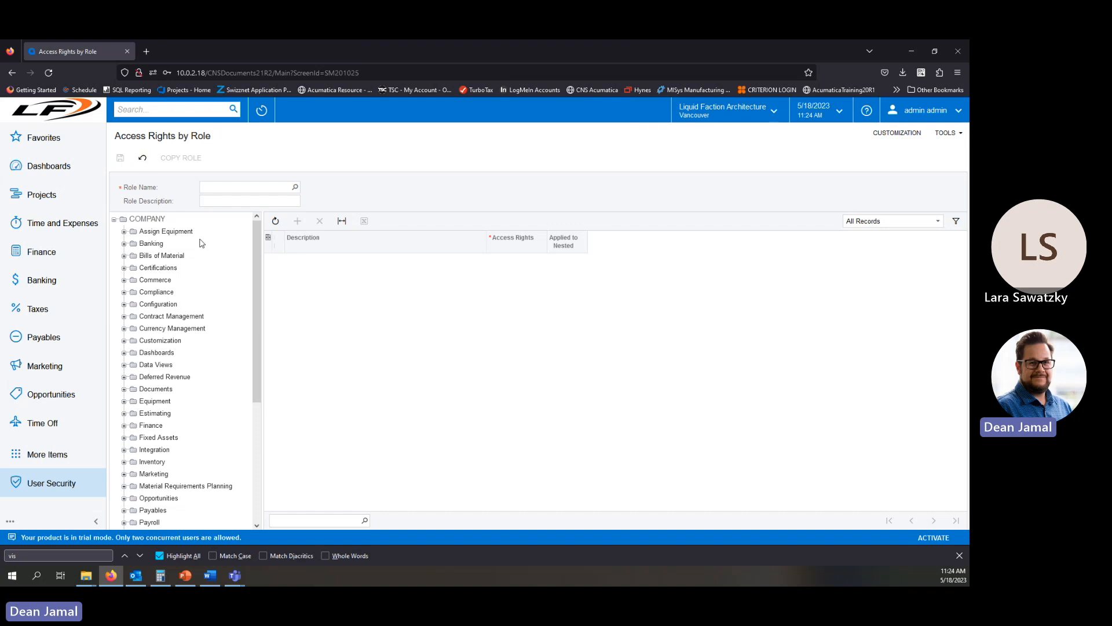
{"action": "left_click", "coordinate": [296, 187]}
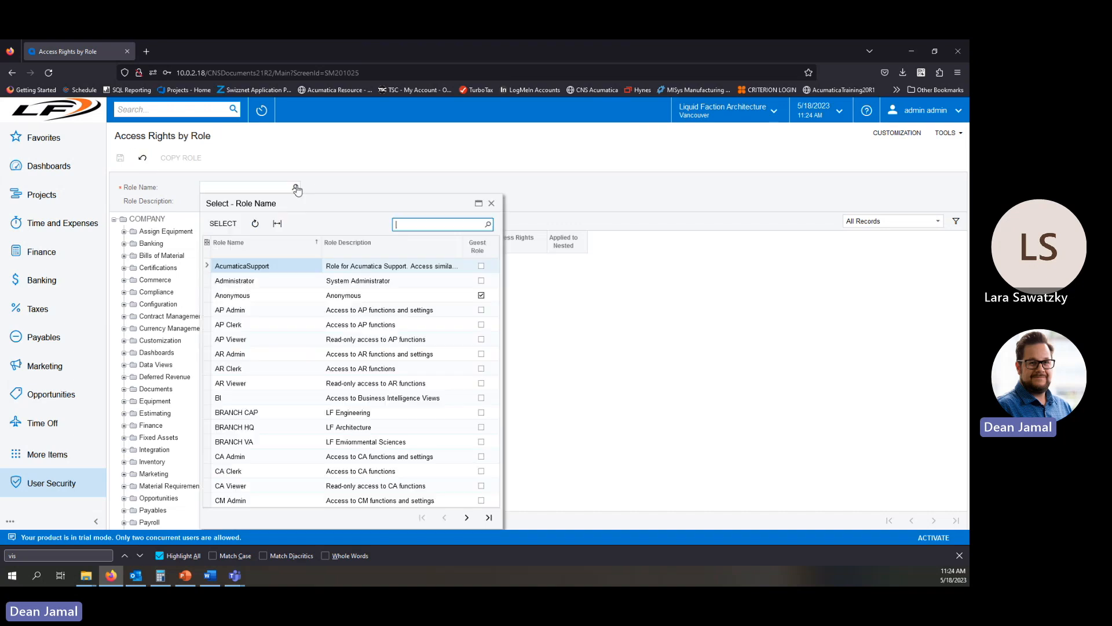
{"action": "double_click", "coordinate": [247, 325]}
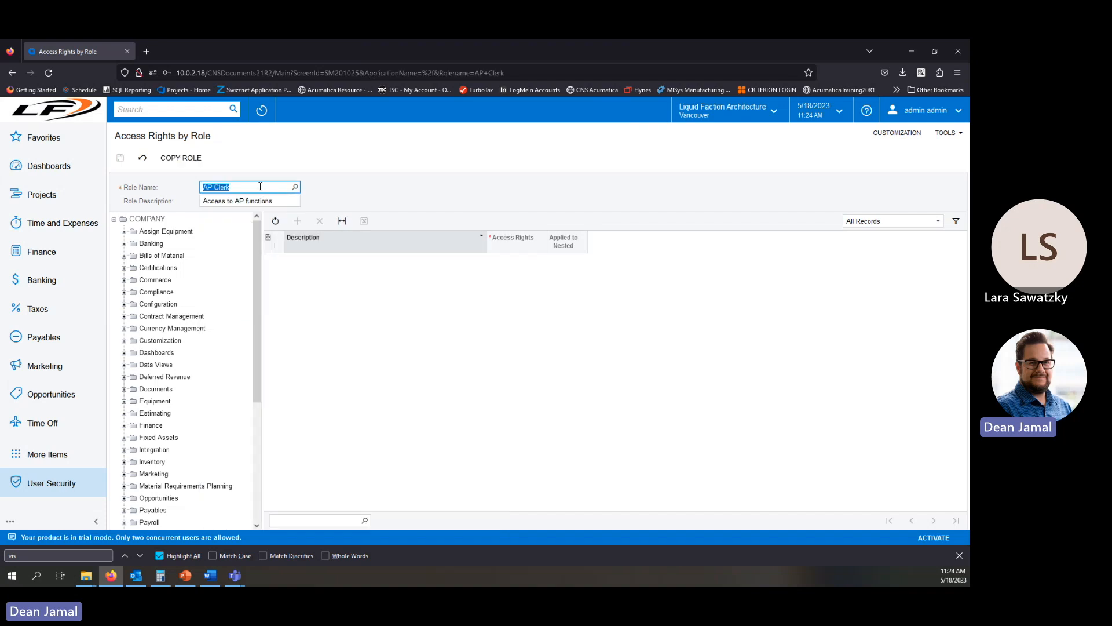
{"action": "left_click", "coordinate": [145, 219]}
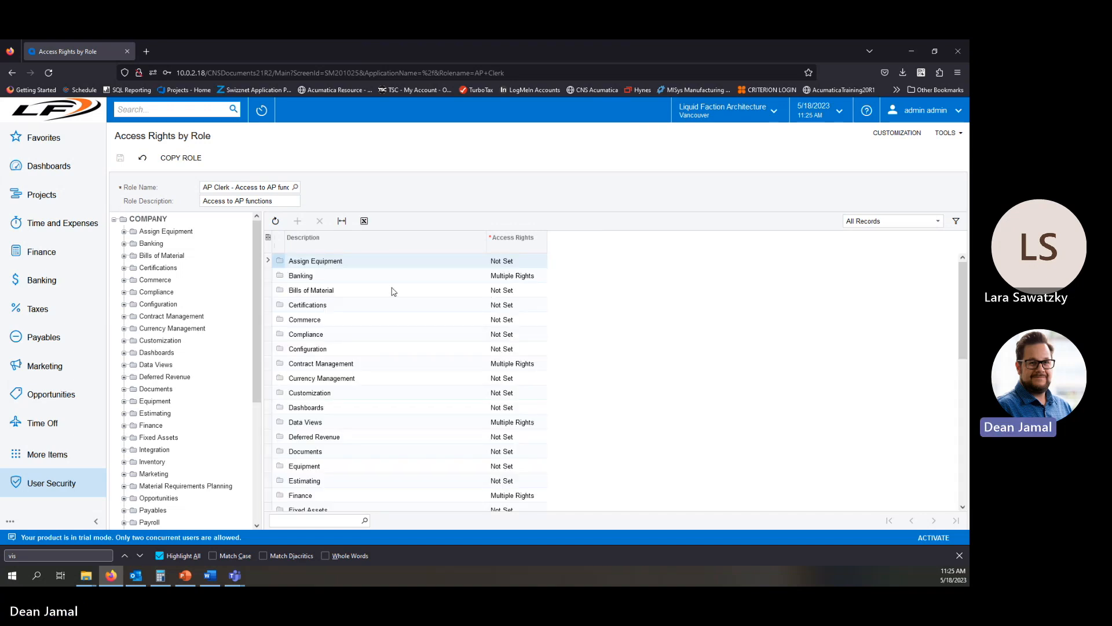
Examine the AP Clerk role's access rights across the company's module folders.
{"action": "left_click", "coordinate": [513, 276]}
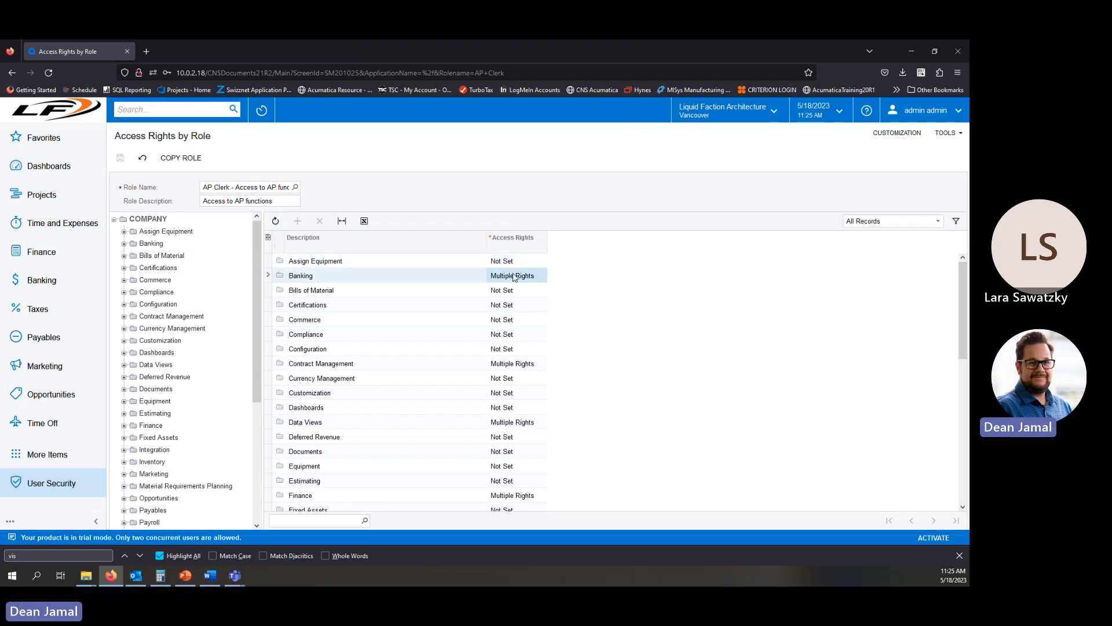
{"action": "left_click", "coordinate": [519, 368]}
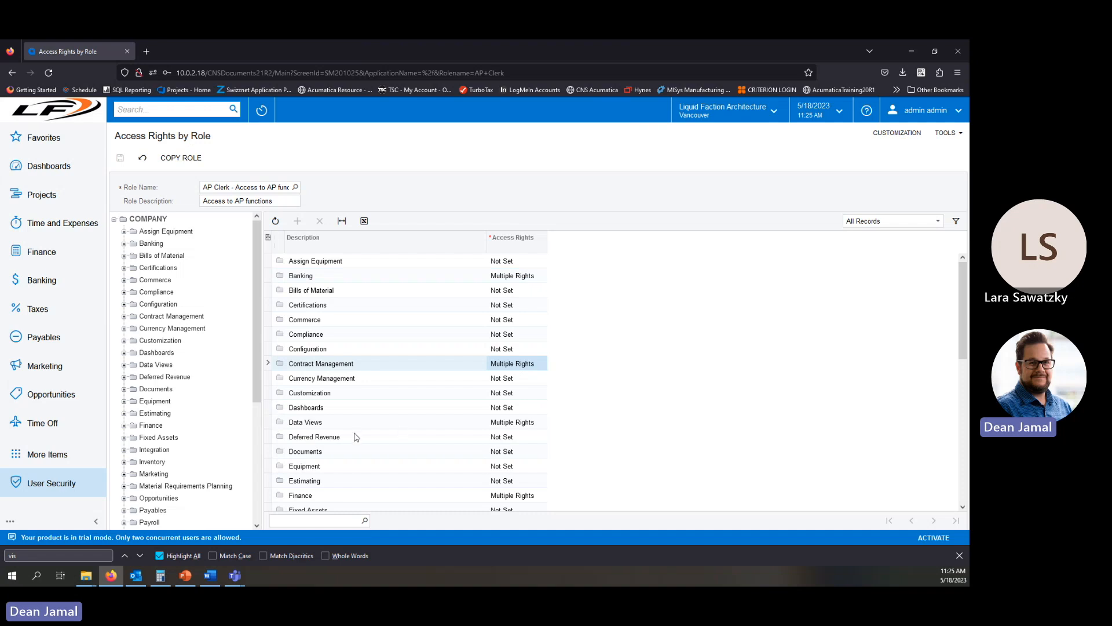
{"action": "left_click", "coordinate": [502, 430]}
{"action": "scroll", "coordinate": [541, 464], "scroll_direction": "down", "scroll_amount": 1}
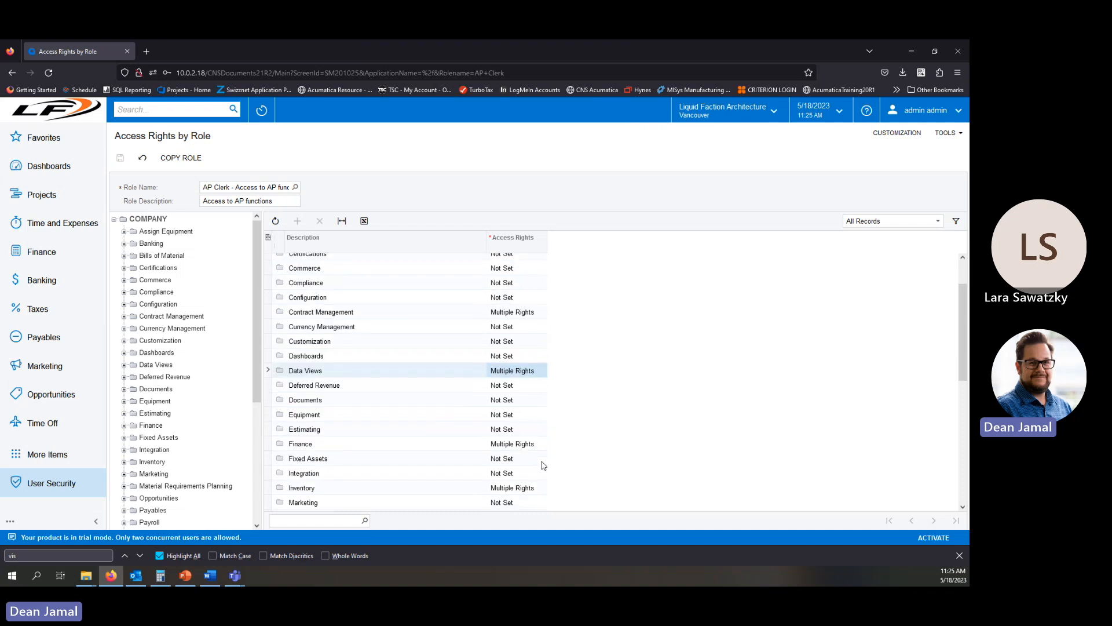
{"action": "left_click", "coordinate": [521, 446]}
{"action": "left_click", "coordinate": [524, 492]}
{"action": "scroll", "coordinate": [516, 475], "scroll_direction": "down", "scroll_amount": 3}
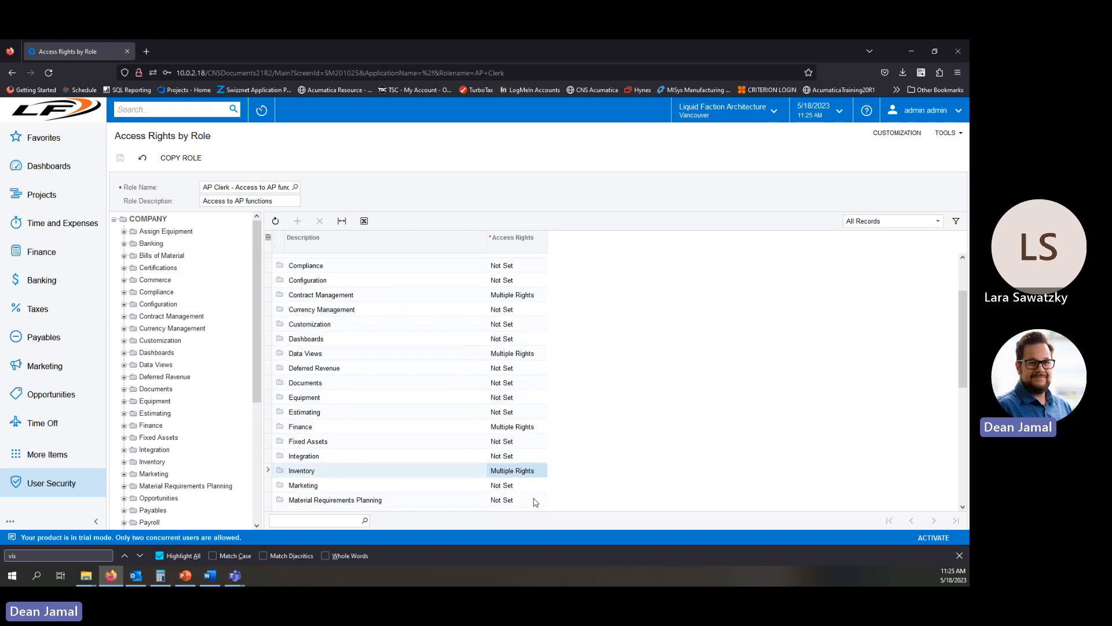
{"action": "left_click", "coordinate": [521, 396]}
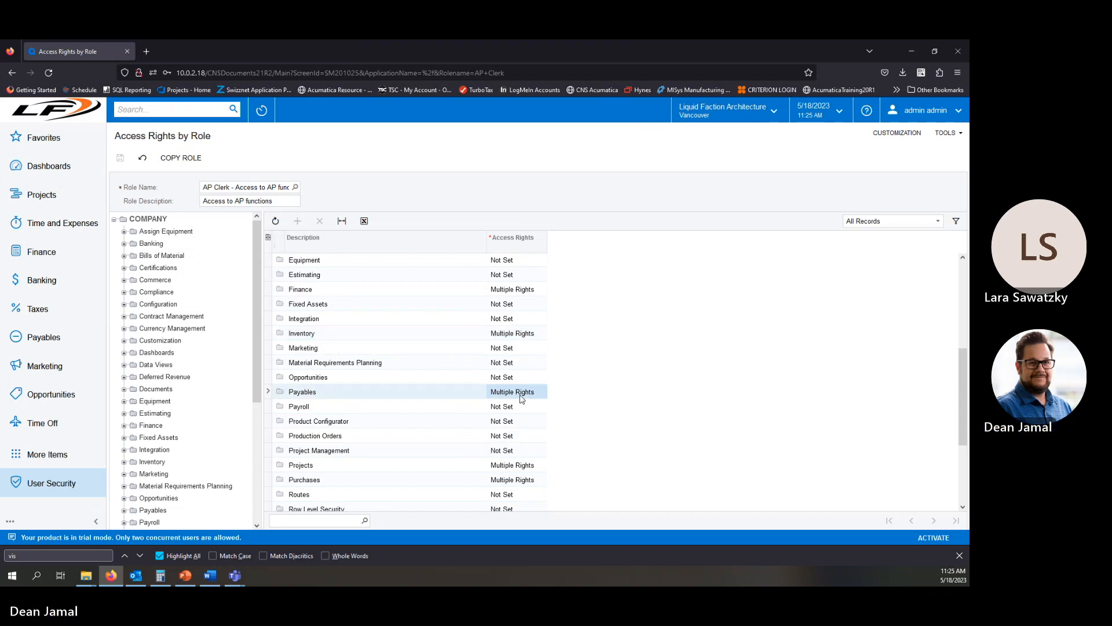
{"action": "left_click", "coordinate": [522, 469]}
{"action": "left_click", "coordinate": [523, 481]}
{"action": "scroll", "coordinate": [524, 481], "scroll_direction": "down", "scroll_amount": 3}
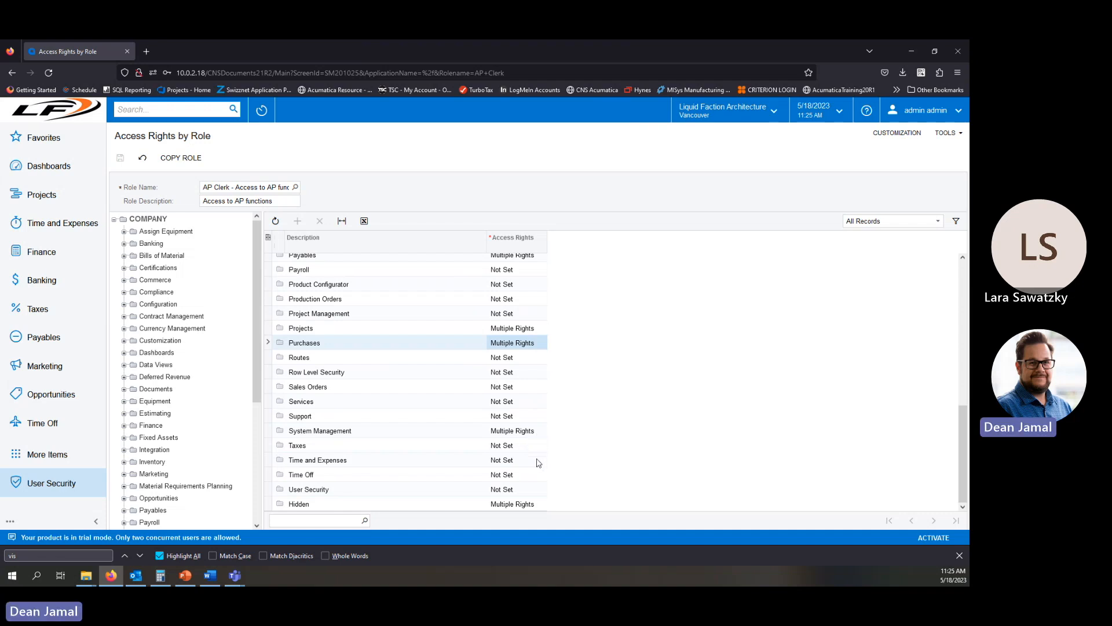
{"action": "left_click", "coordinate": [360, 463]}
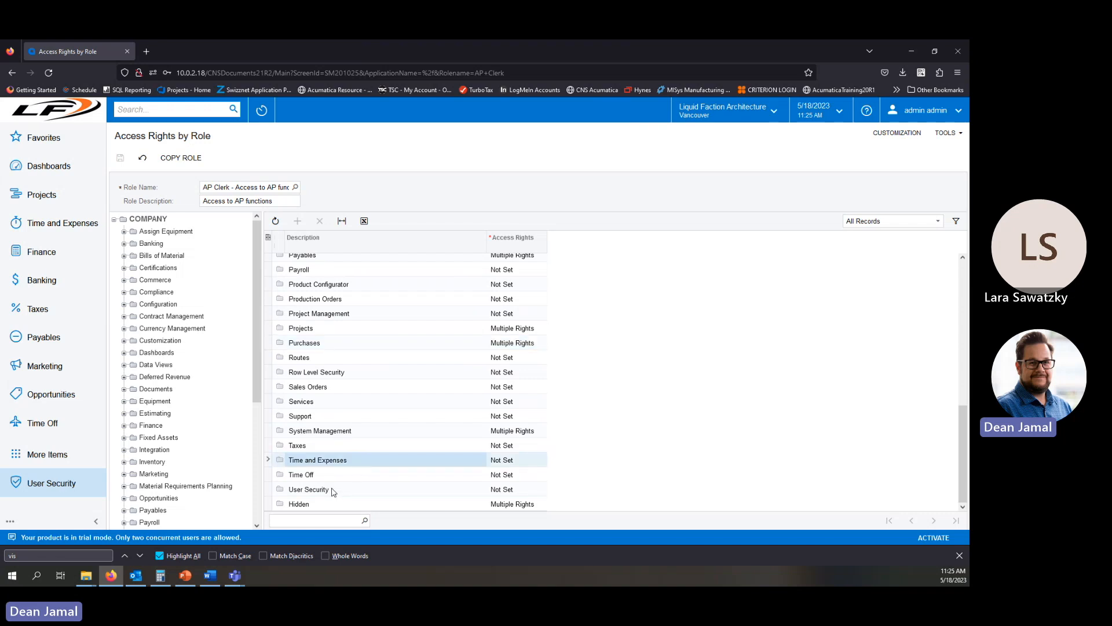
{"action": "left_click", "coordinate": [334, 491]}
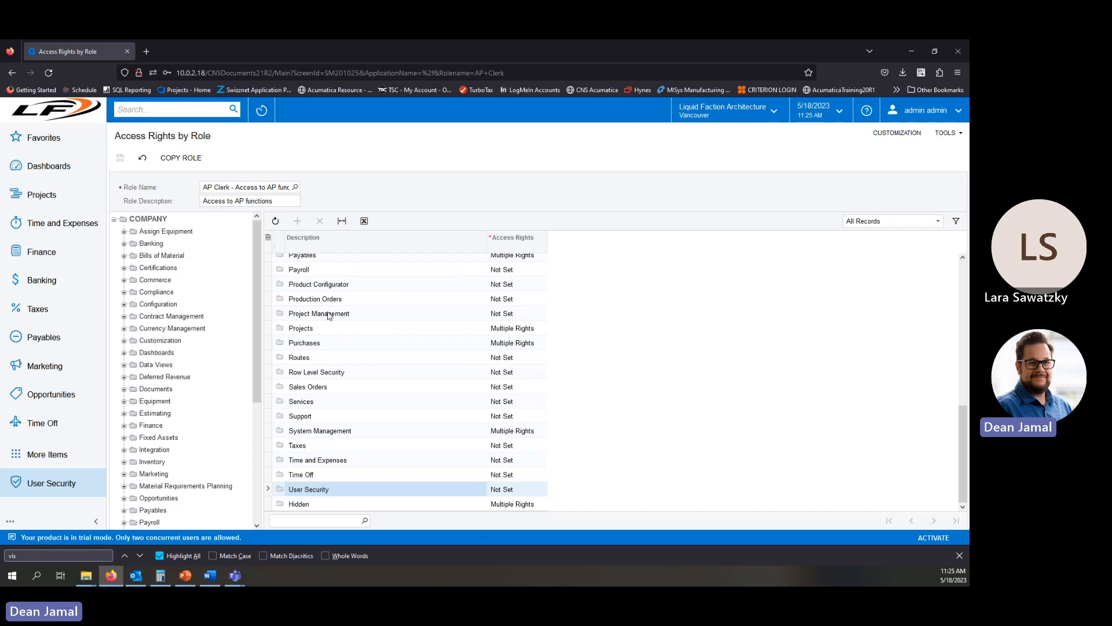
{"action": "left_click", "coordinate": [322, 273]}
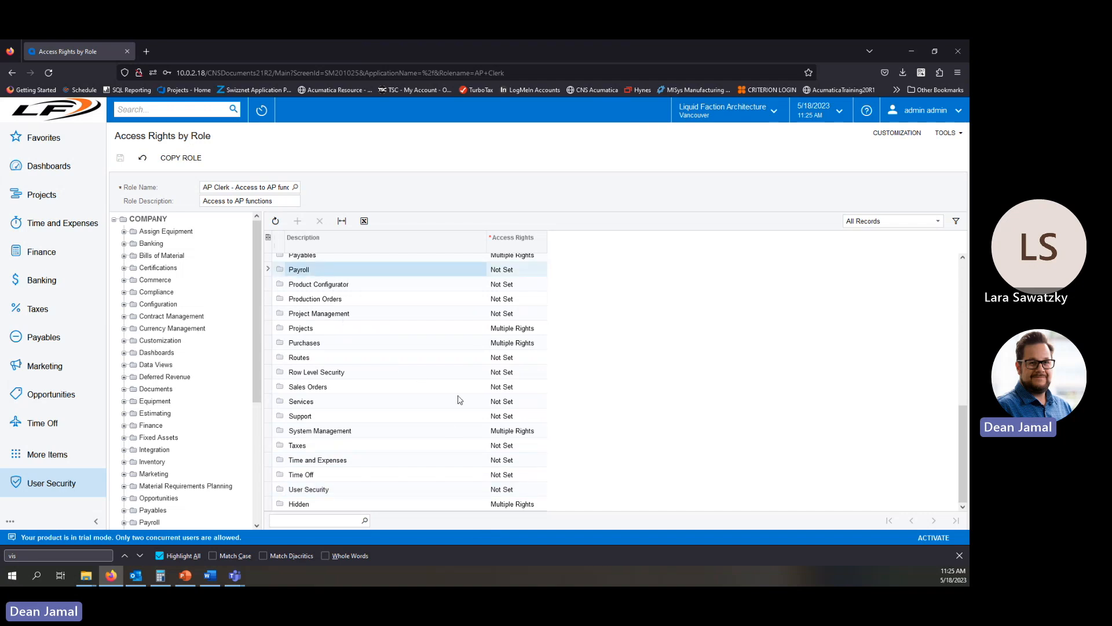
Open the Payables folder in the AP Clerk role's rights tree to list its forms' access rights.
{"action": "scroll", "coordinate": [589, 405], "scroll_direction": "up", "scroll_amount": 5}
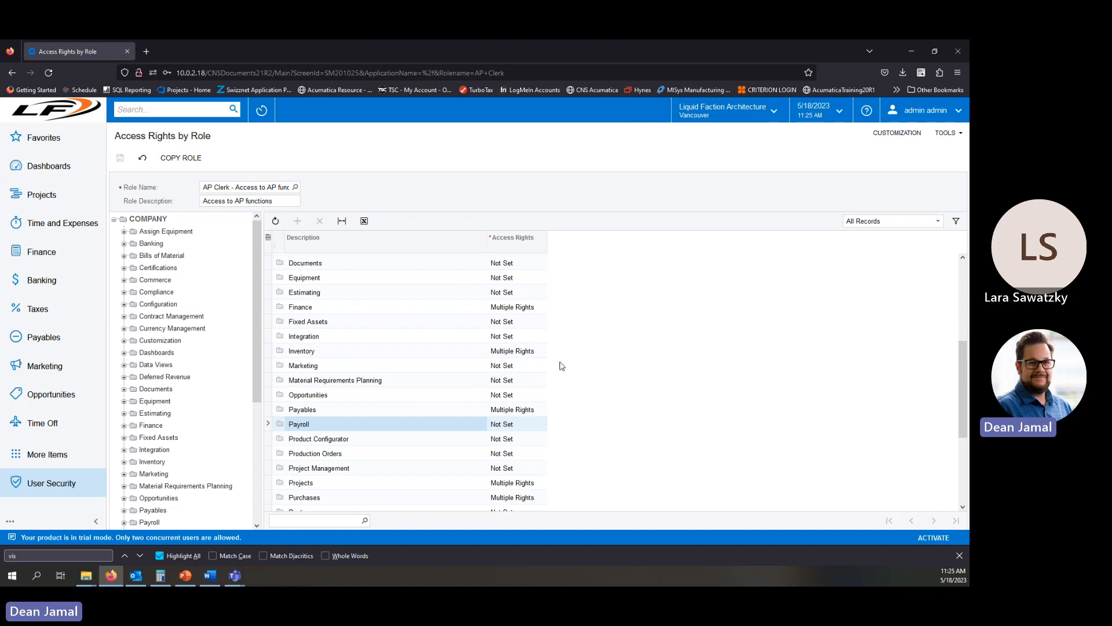
{"action": "left_click", "coordinate": [351, 413]}
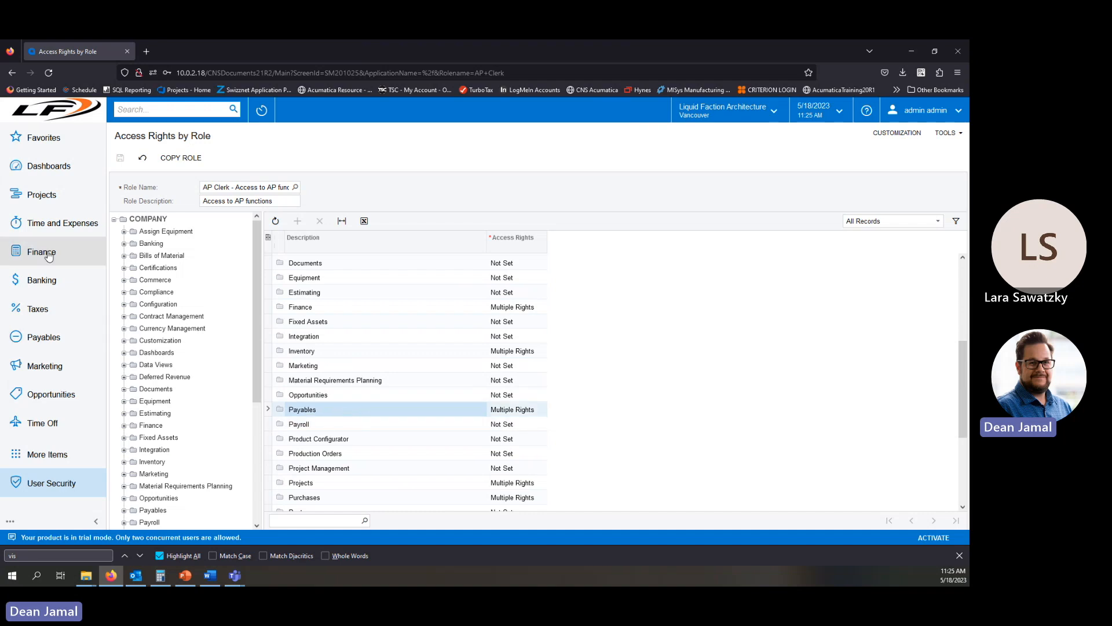
{"action": "left_click", "coordinate": [154, 510]}
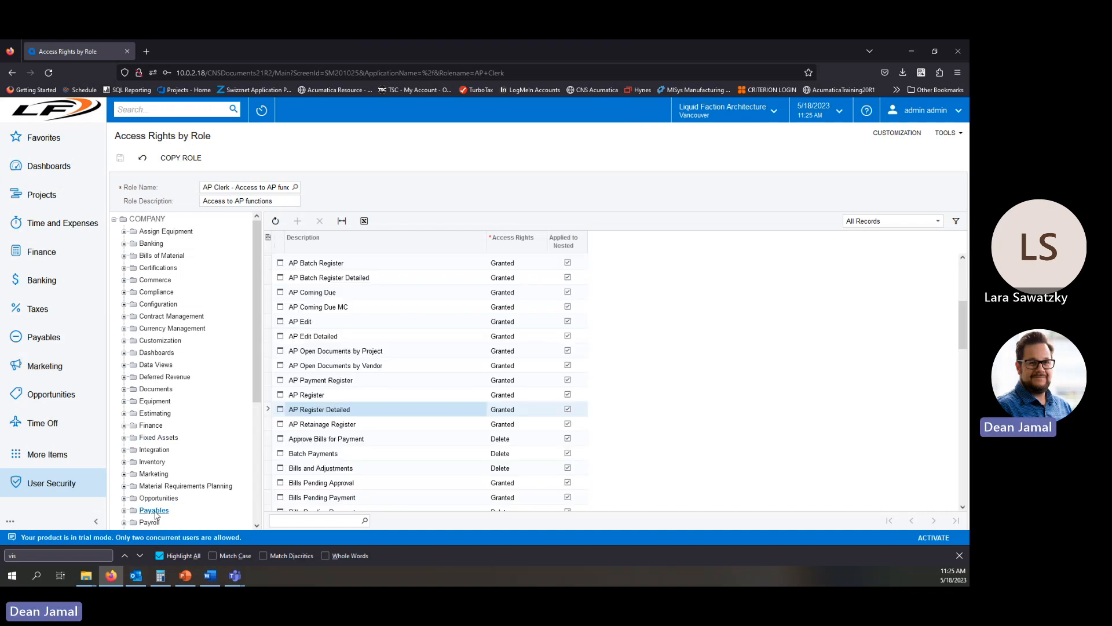
{"action": "scroll", "coordinate": [446, 382], "scroll_direction": "up", "scroll_amount": 5}
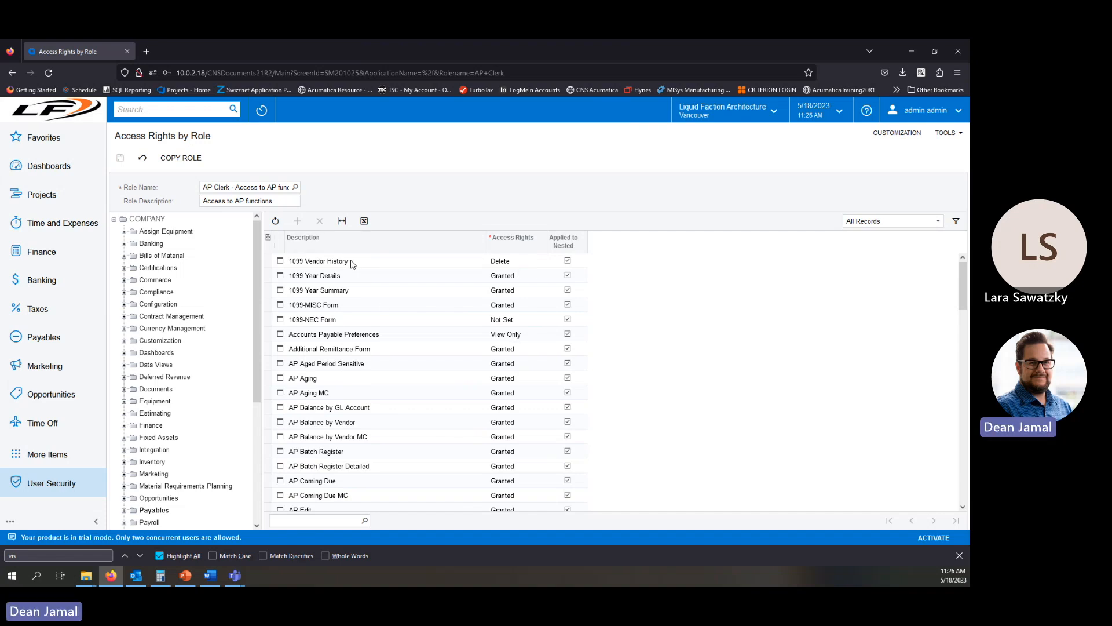
Open the access-right editors for 1099 Vendor History and 1099 Year Details without changing them.
{"action": "left_click", "coordinate": [521, 265]}
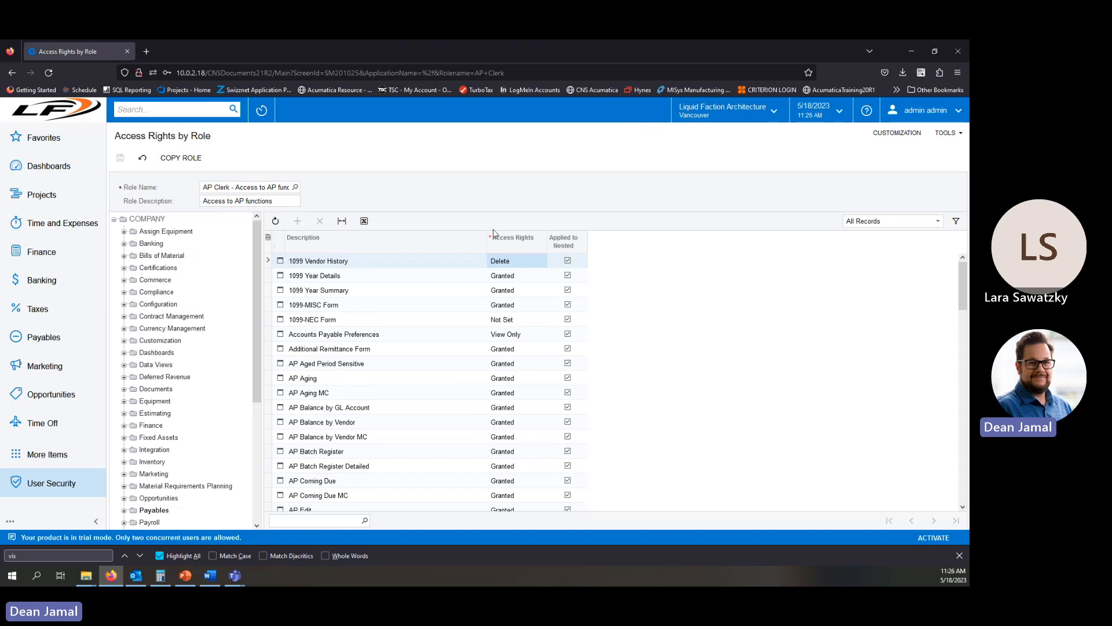
{"action": "left_click", "coordinate": [514, 281]}
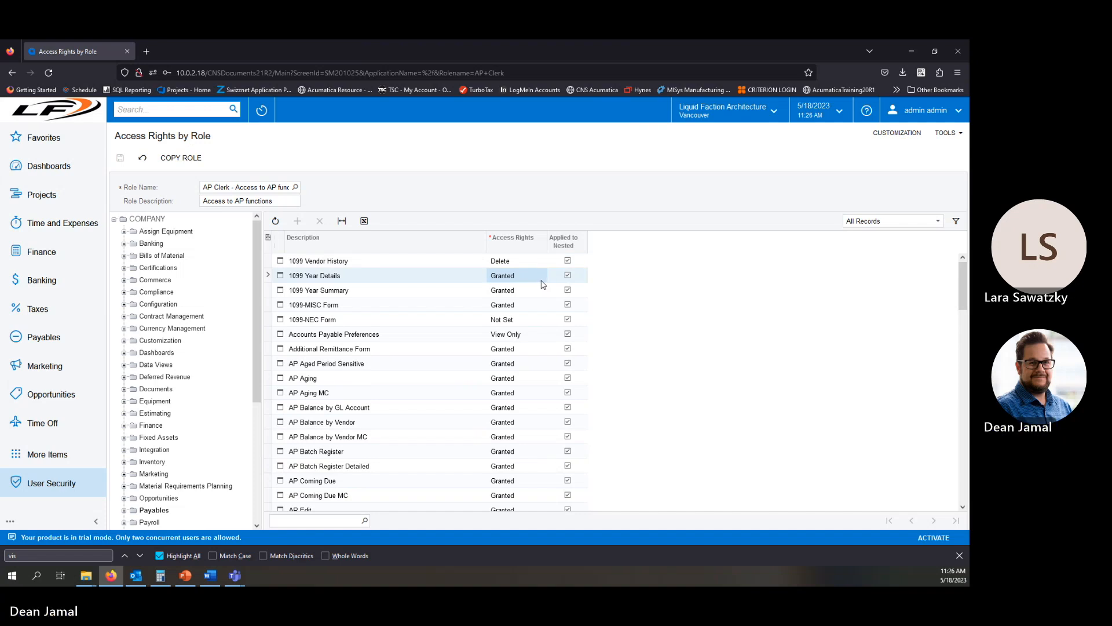
{"action": "left_click", "coordinate": [544, 283]}
{"action": "left_click", "coordinate": [548, 278]}
{"action": "left_click", "coordinate": [549, 278]}
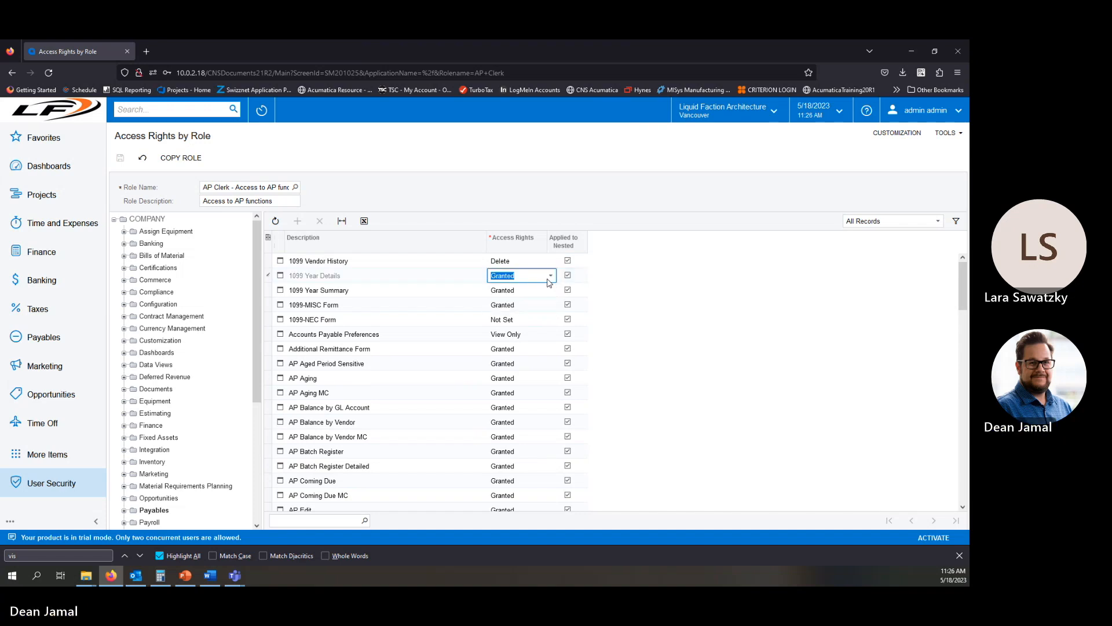
{"action": "left_click", "coordinate": [537, 263]}
{"action": "left_click", "coordinate": [537, 266]}
{"action": "left_click", "coordinate": [537, 265]}
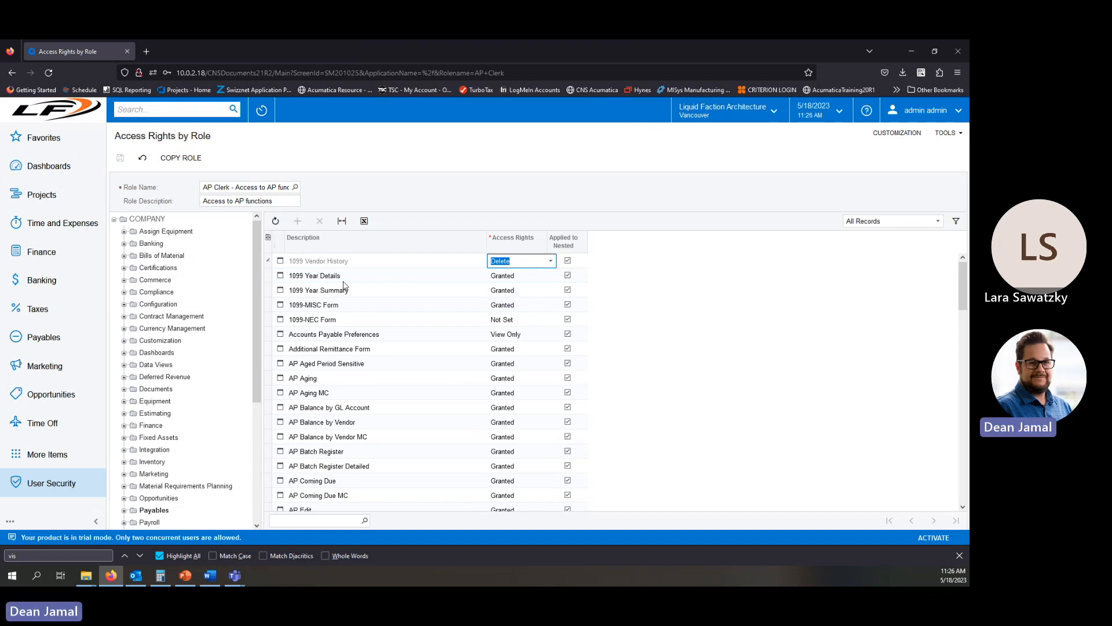
Set the Accounts Payable Preferences access right for the AP Clerk role to View Only.
{"action": "left_click", "coordinate": [522, 338]}
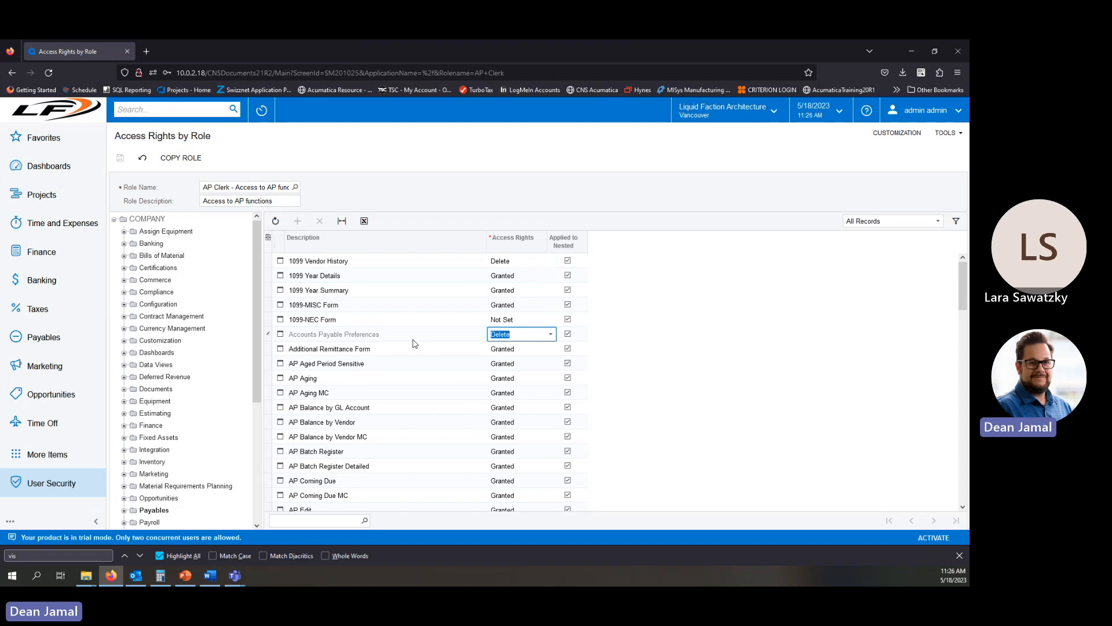
{"action": "left_click", "coordinate": [551, 334]}
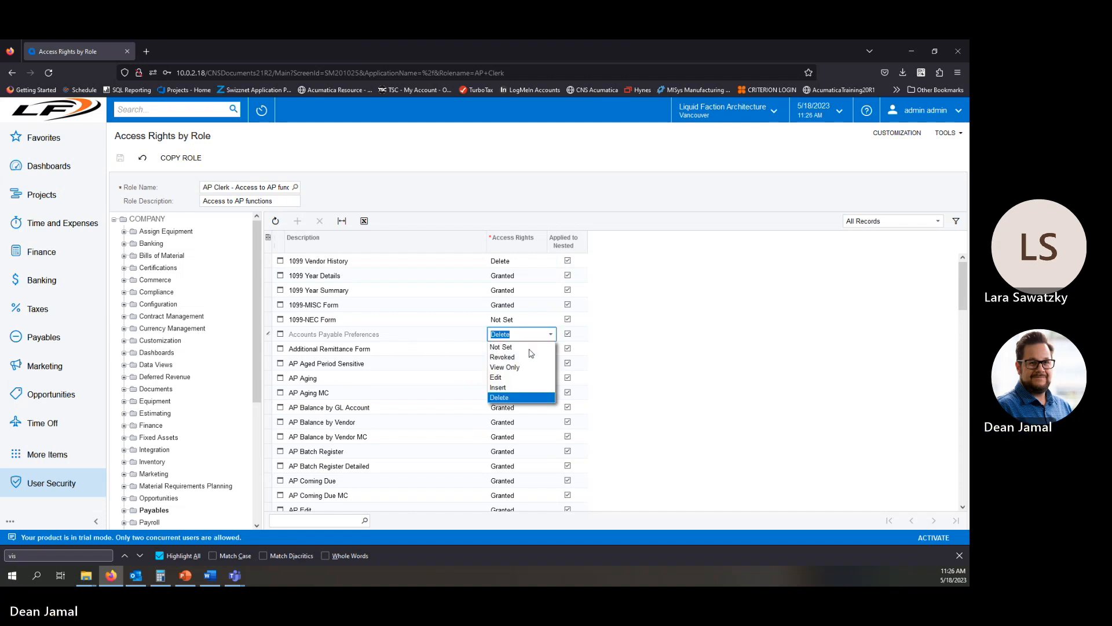
{"action": "left_click", "coordinate": [504, 367]}
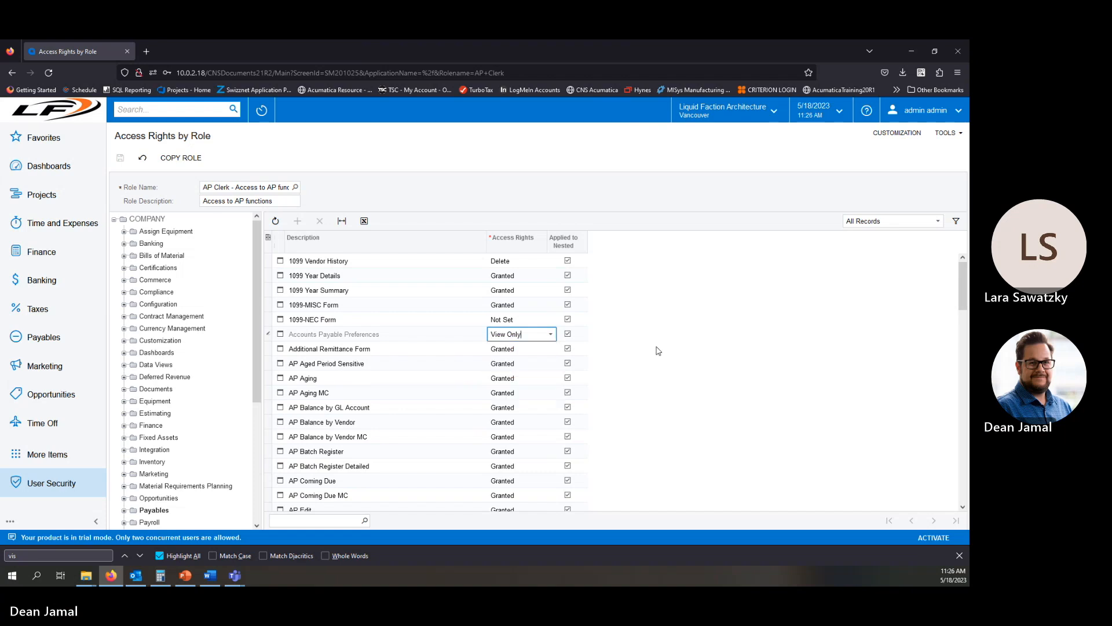
{"action": "left_click", "coordinate": [548, 339]}
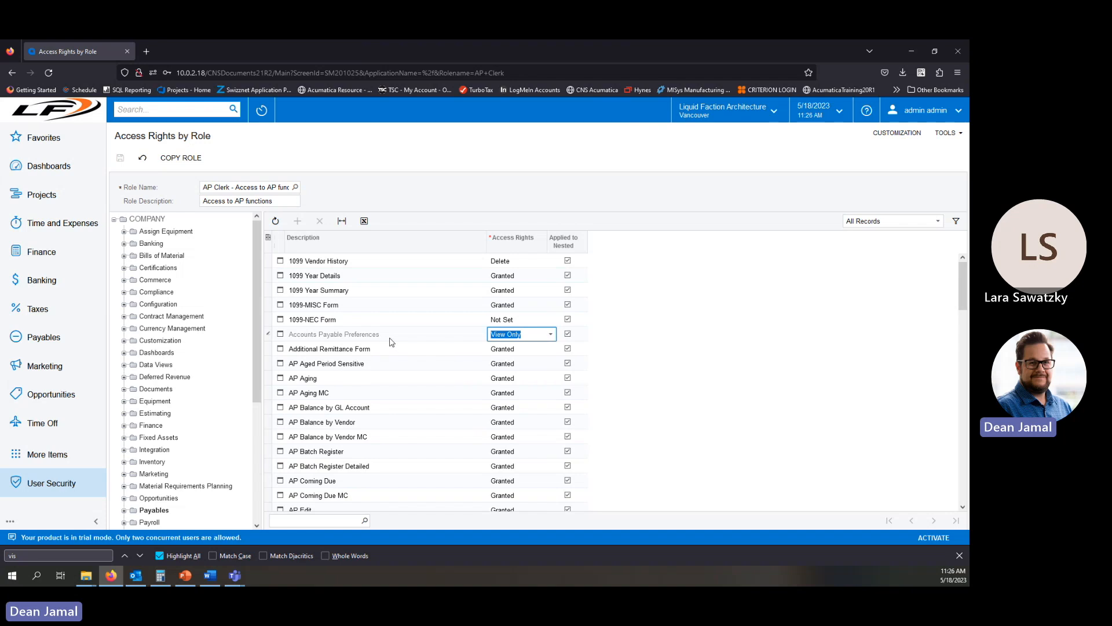
{"action": "left_click", "coordinate": [482, 413]}
Duplicate the browser tab and open the Payables workspace there to compare its forms with the role's rights.
{"action": "scroll", "coordinate": [481, 414], "scroll_direction": "down", "scroll_amount": 1}
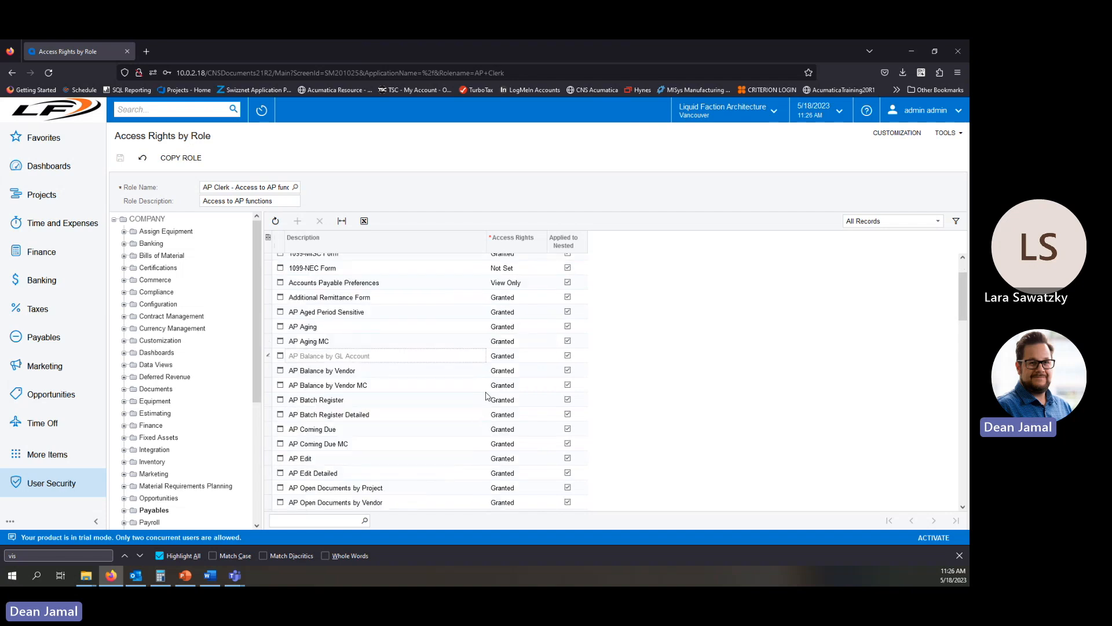
{"action": "scroll", "coordinate": [484, 402], "scroll_direction": "down", "scroll_amount": 1}
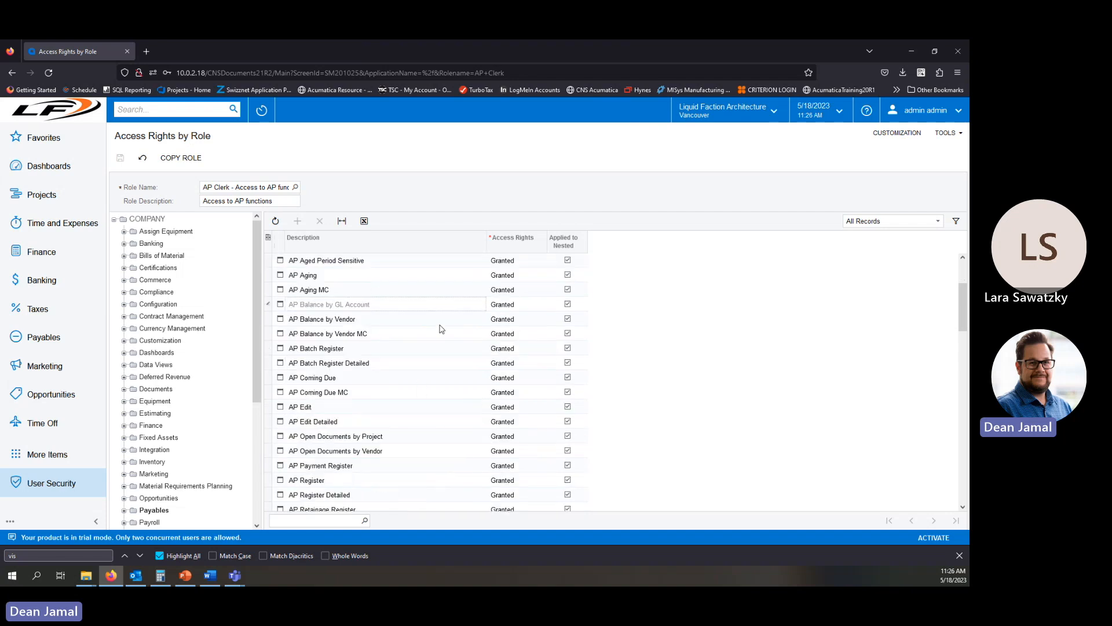
{"action": "scroll", "coordinate": [431, 322], "scroll_direction": "down", "scroll_amount": 1}
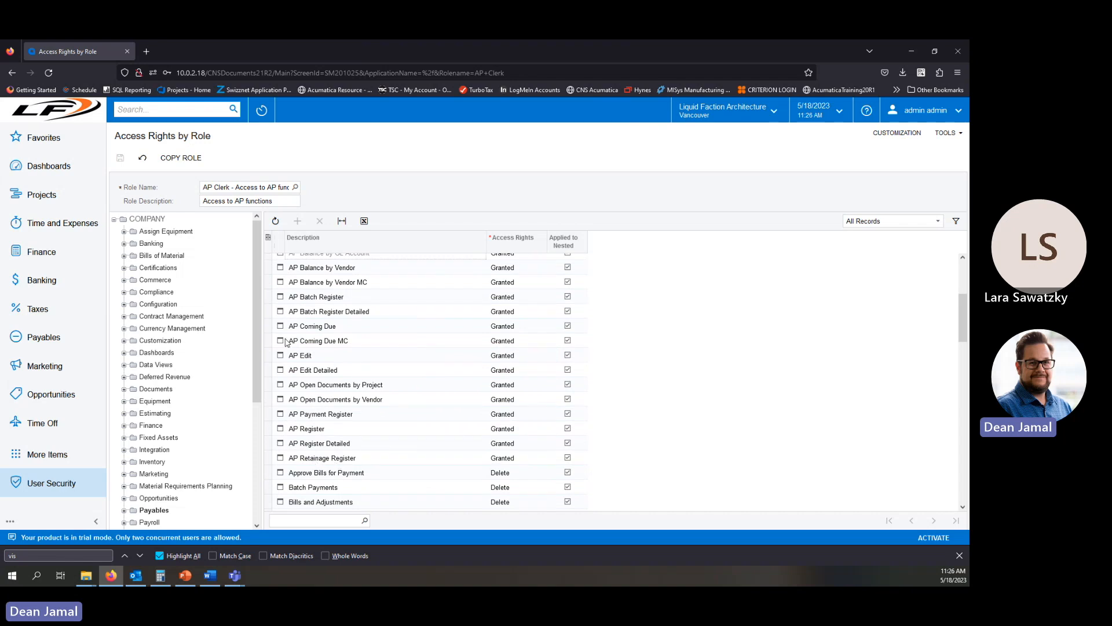
{"action": "right_click", "coordinate": [80, 58]}
{"action": "left_click", "coordinate": [100, 132]}
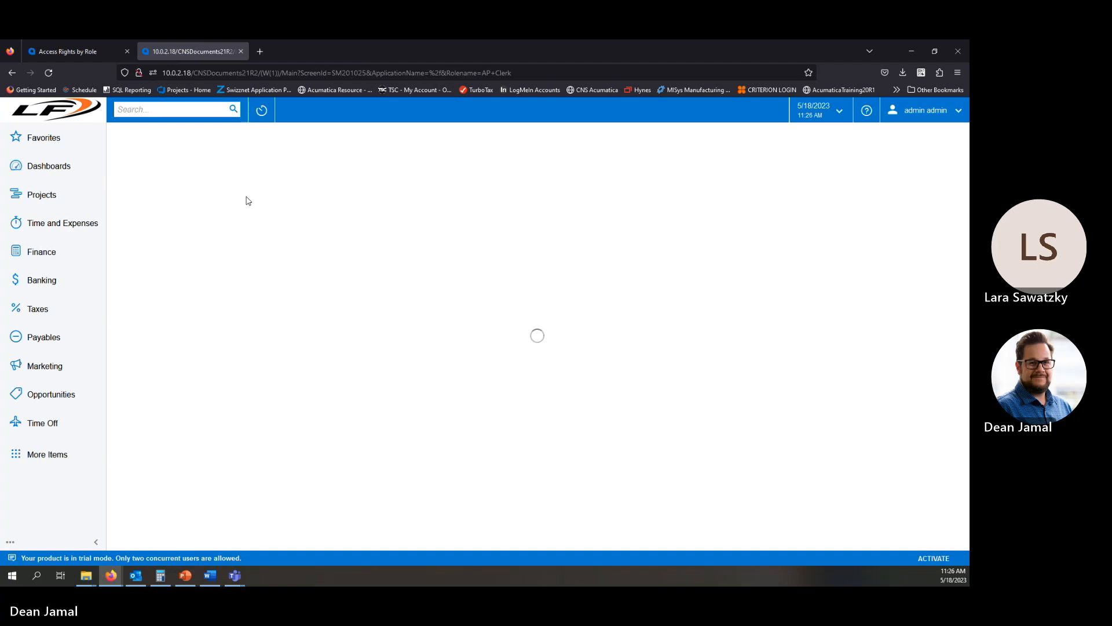
{"action": "left_click", "coordinate": [46, 341]}
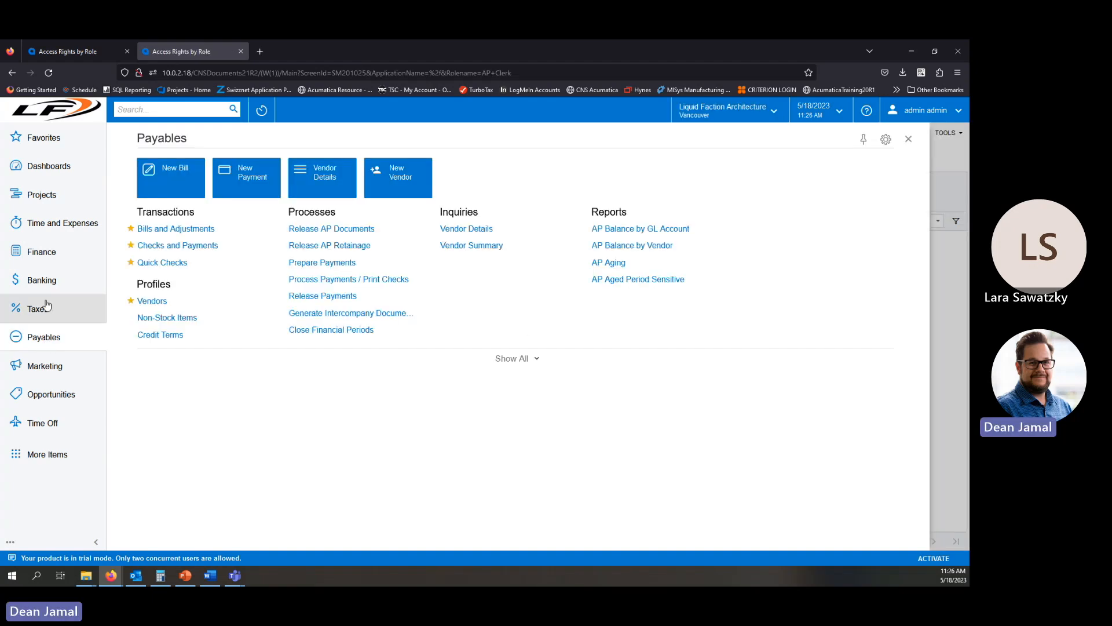
{"action": "left_click", "coordinate": [86, 53]}
{"action": "scroll", "coordinate": [417, 398], "scroll_direction": "down", "scroll_amount": 3}
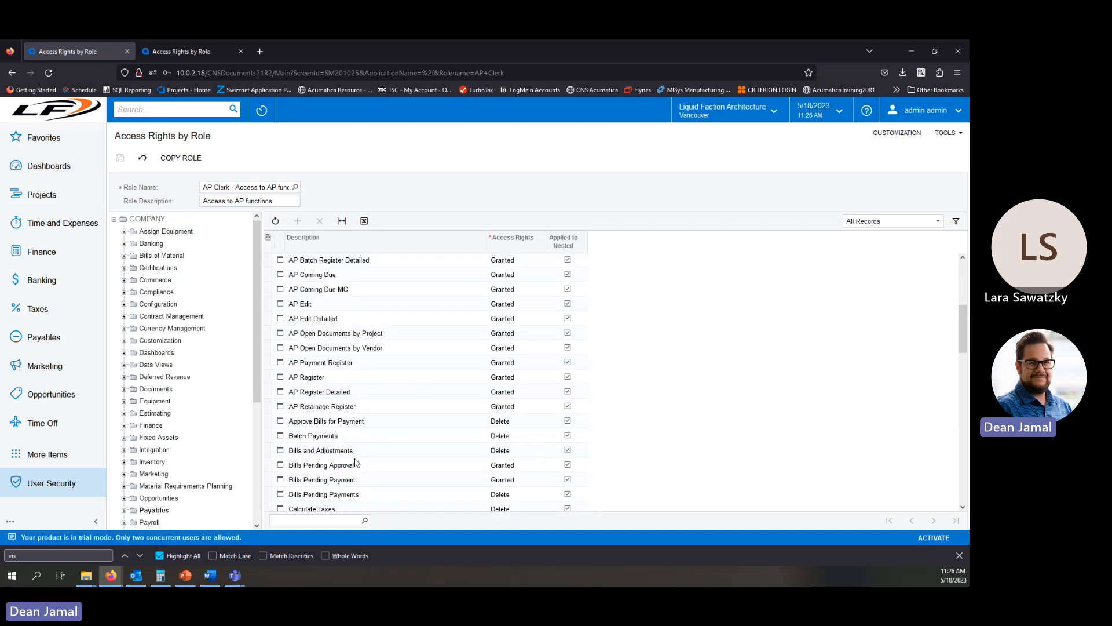
{"action": "left_click", "coordinate": [197, 51]}
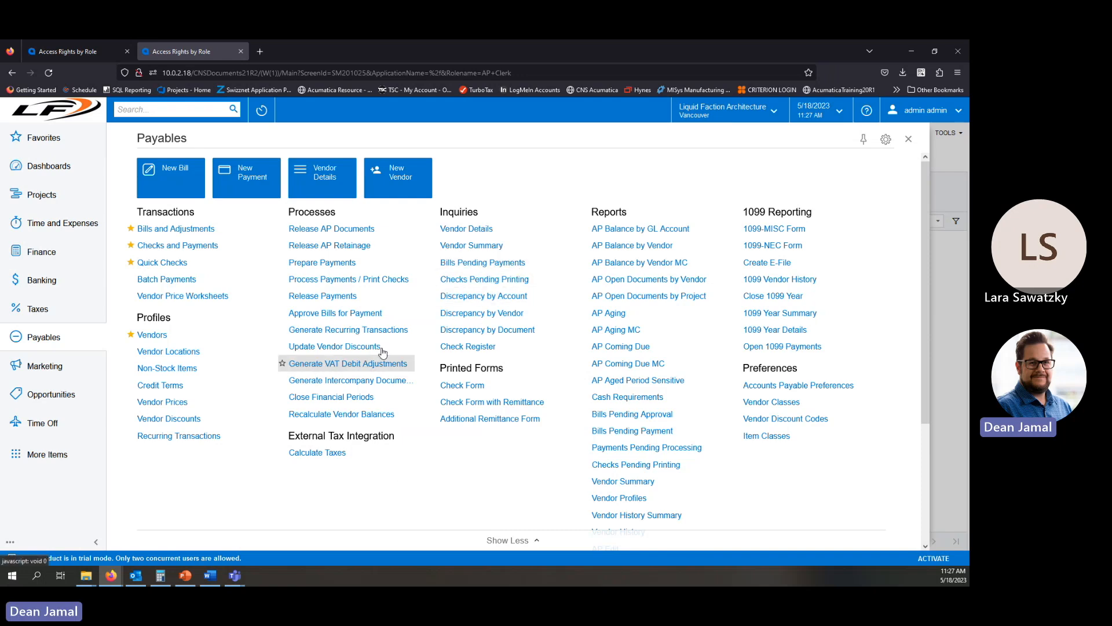
{"action": "left_click", "coordinate": [66, 51]}
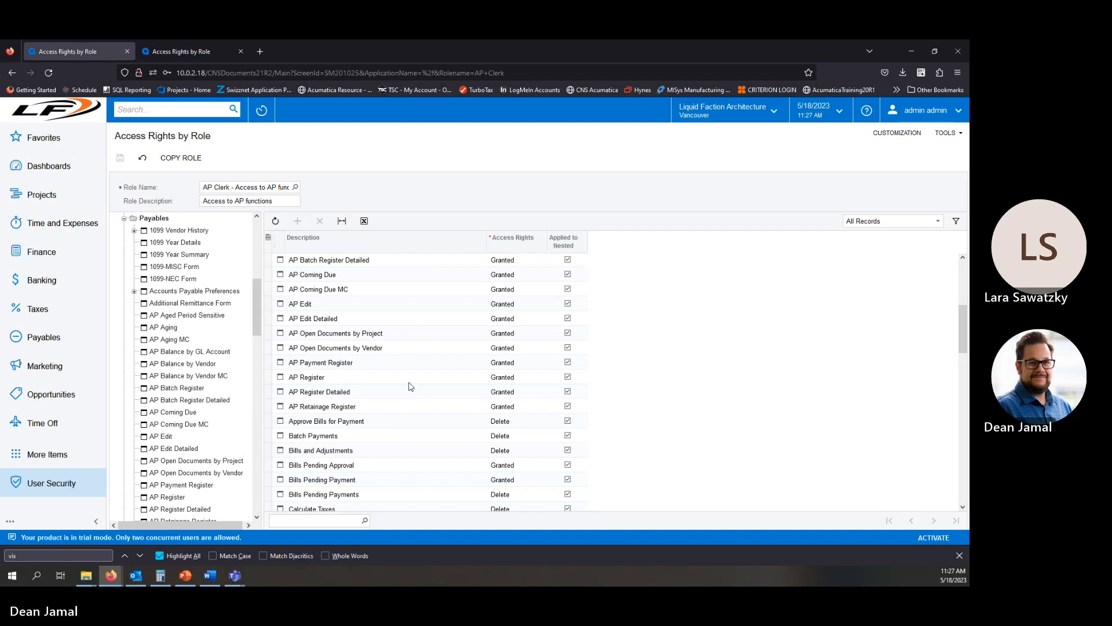
Expand Bills and Adjustments in the rights tree and examine the rights of its containers and PO Line fields.
{"action": "left_click", "coordinate": [351, 455]}
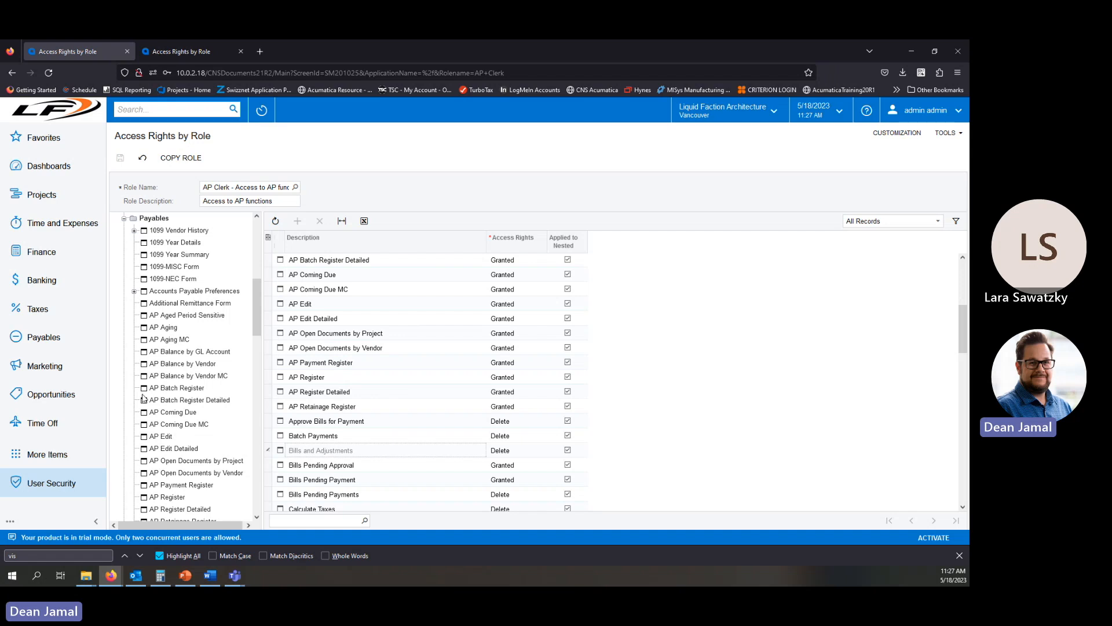
{"action": "scroll", "coordinate": [185, 376], "scroll_direction": "down", "scroll_amount": 5}
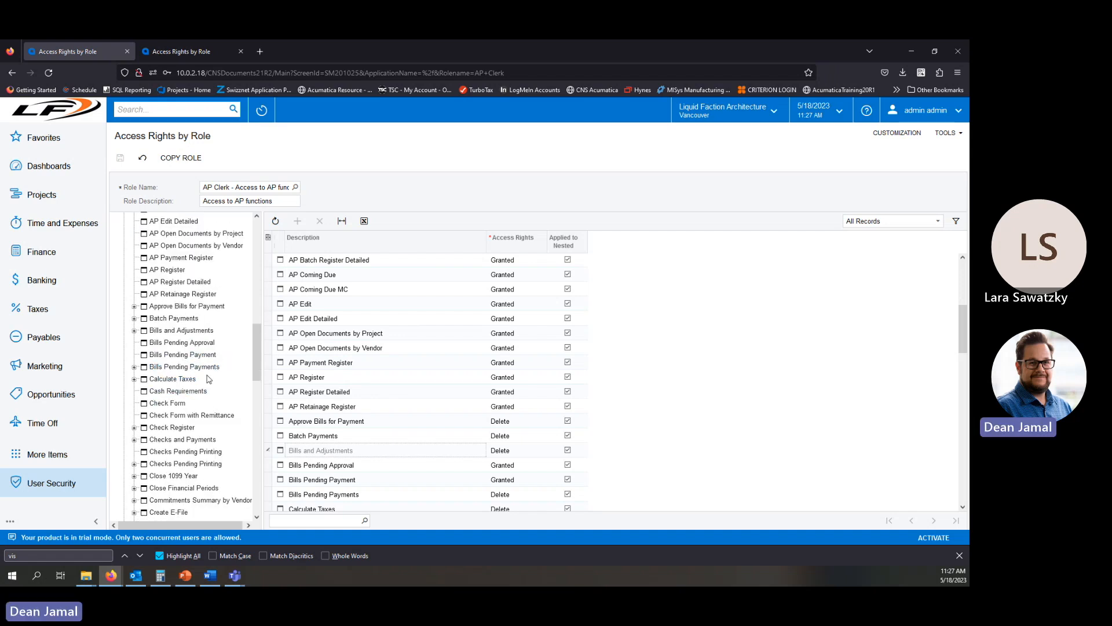
{"action": "left_click", "coordinate": [133, 330]}
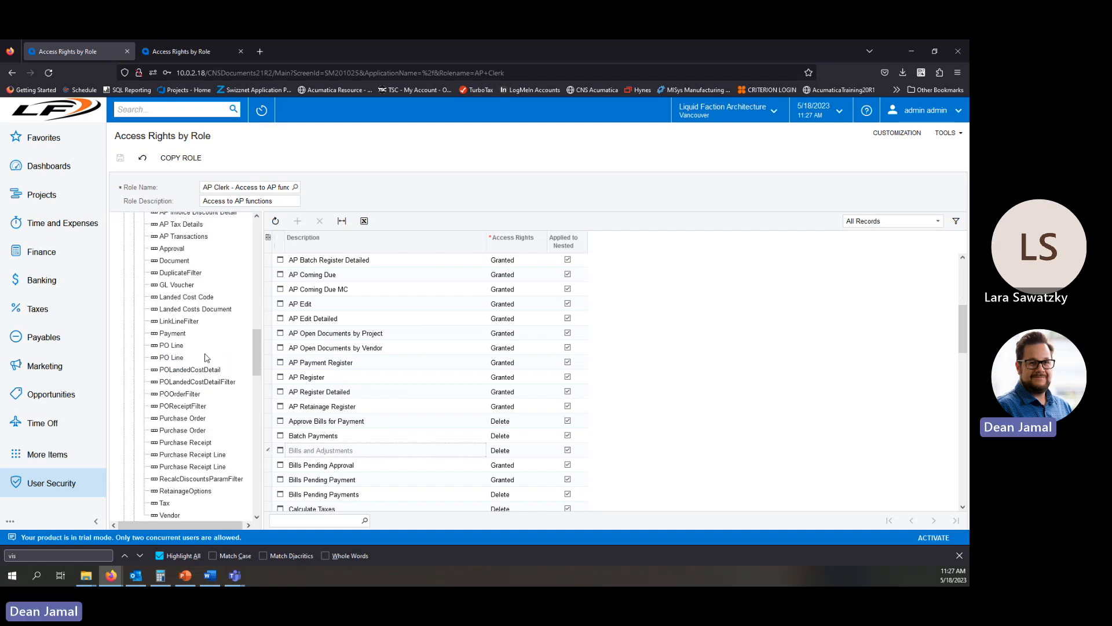
{"action": "left_click_drag", "start_coordinate": [257, 358], "coordinate": [262, 340]}
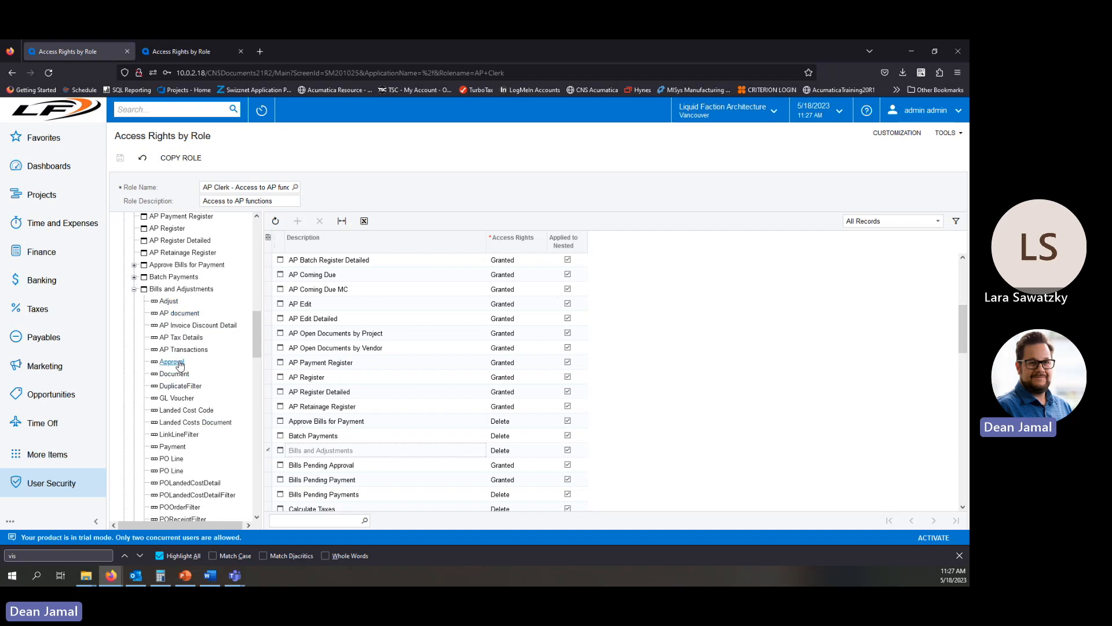
{"action": "left_click", "coordinate": [173, 459]}
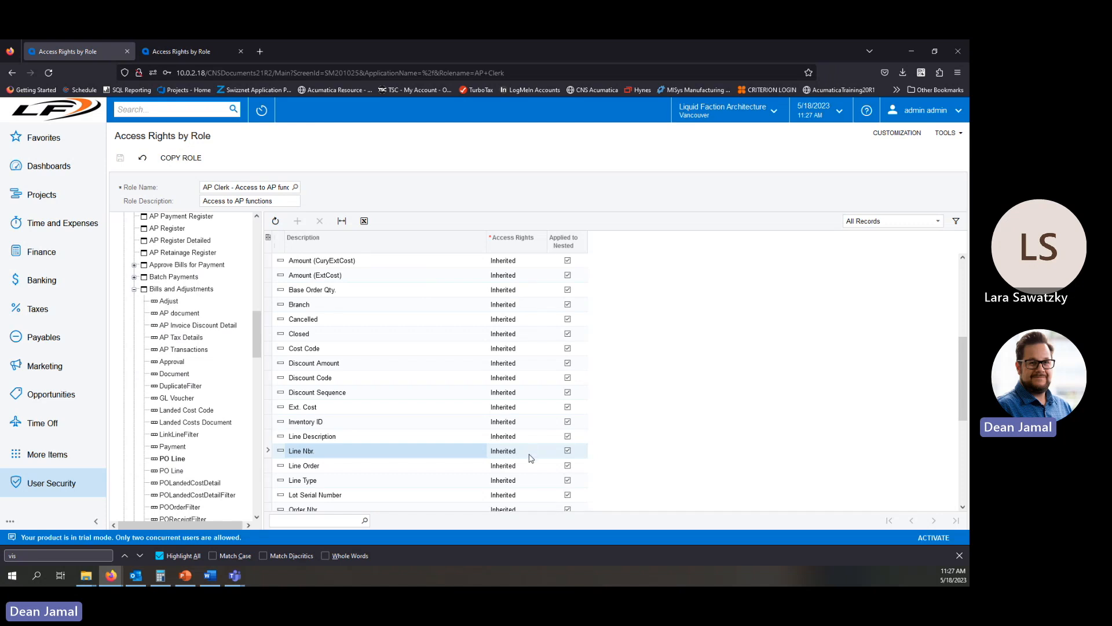
{"action": "left_click", "coordinate": [213, 289]}
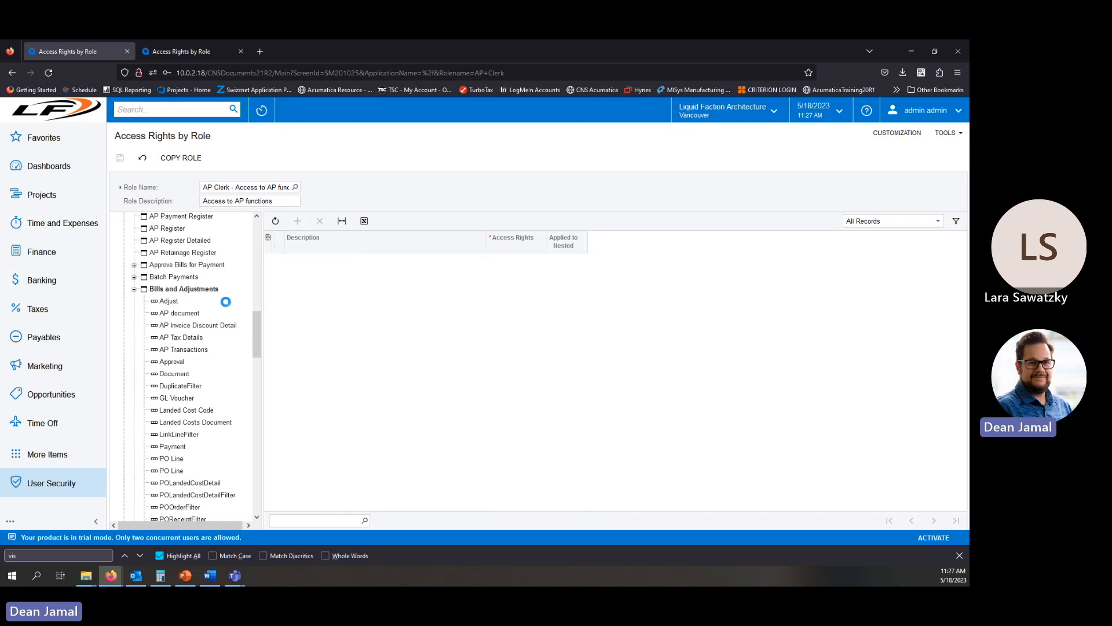
Collapse and reopen the Payables folder in the rights tree.
{"action": "scroll", "coordinate": [450, 383], "scroll_direction": "up", "scroll_amount": 3}
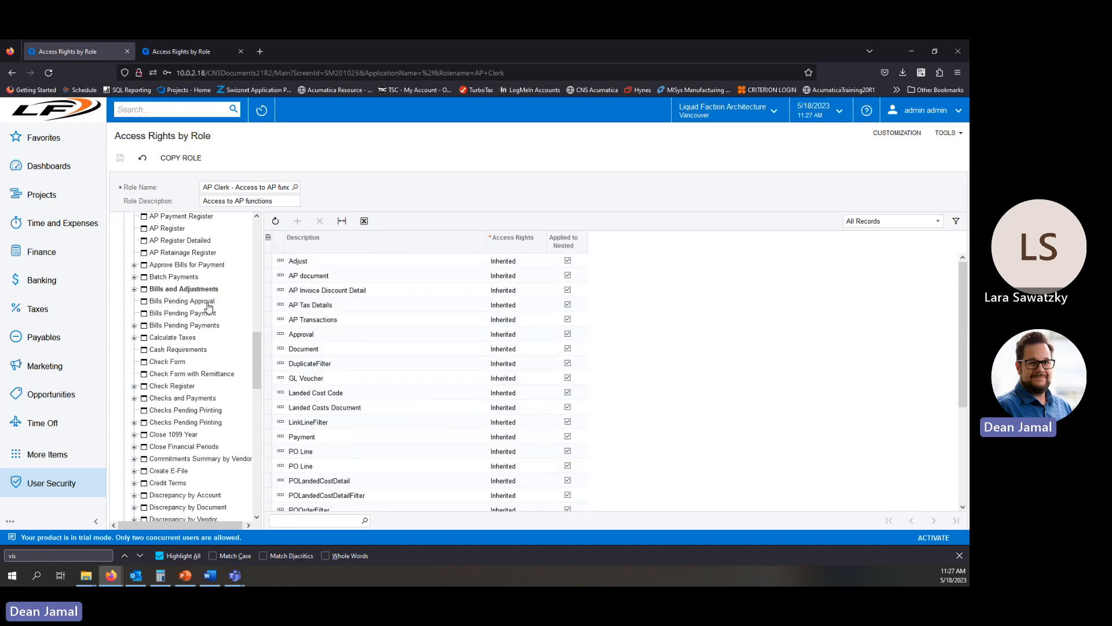
{"action": "scroll", "coordinate": [259, 335], "scroll_direction": "up", "scroll_amount": 5}
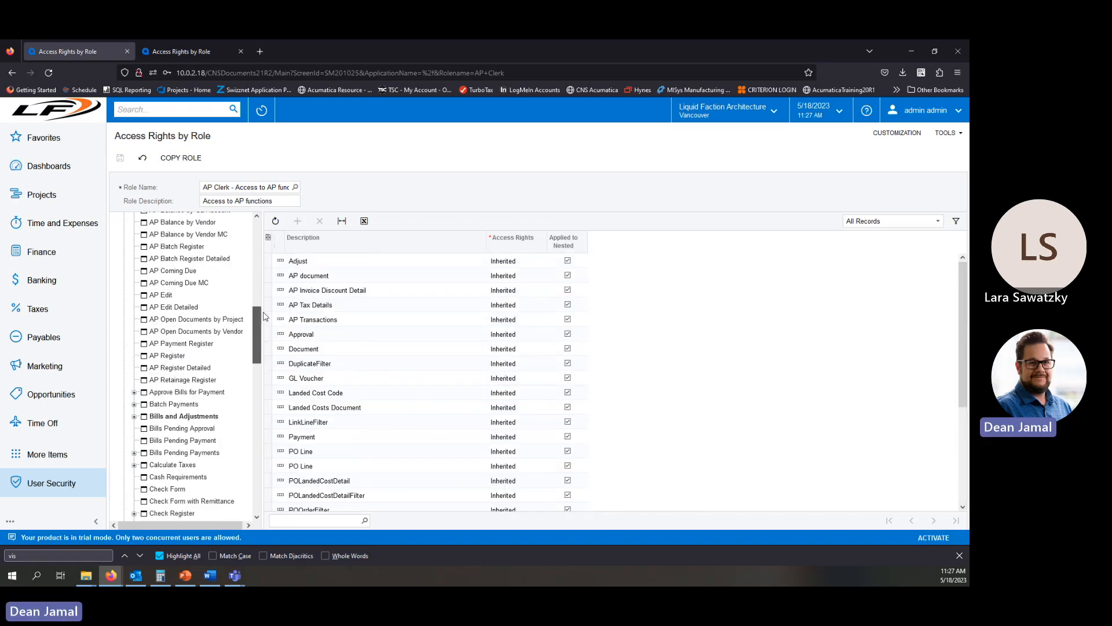
{"action": "scroll", "coordinate": [255, 306], "scroll_direction": "up", "scroll_amount": 3}
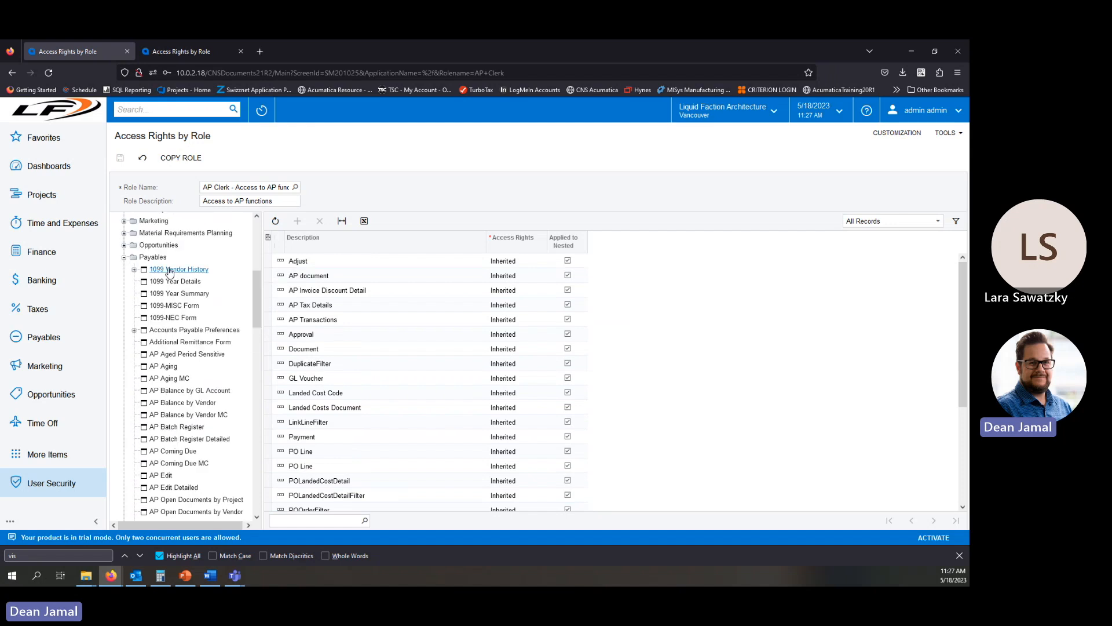
{"action": "left_click", "coordinate": [157, 257]}
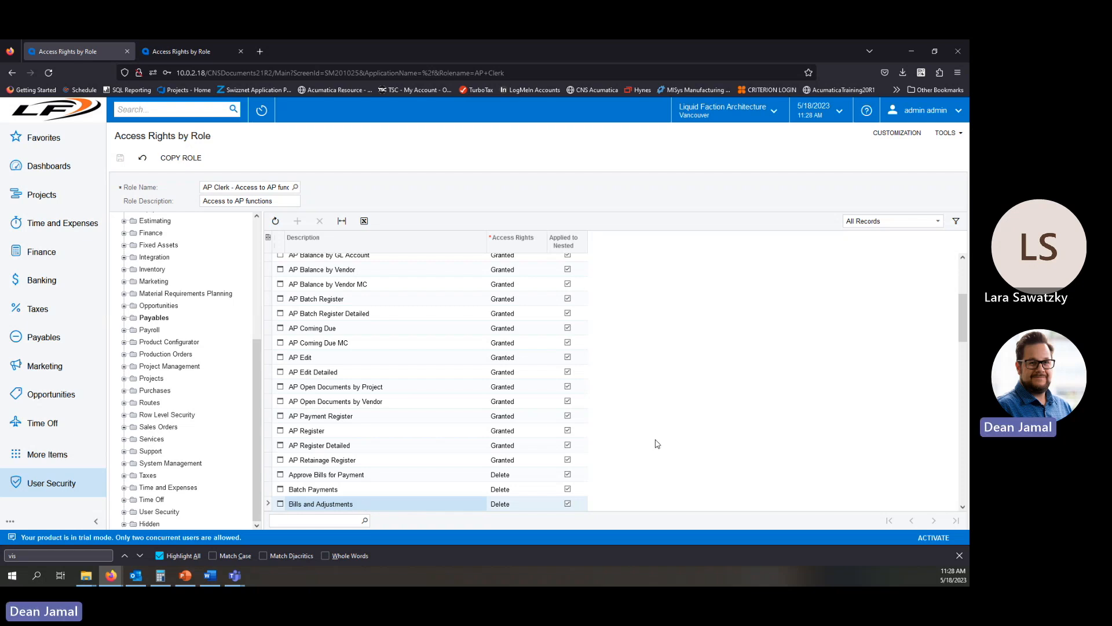
{"action": "scroll", "coordinate": [609, 408], "scroll_direction": "down", "scroll_amount": 2}
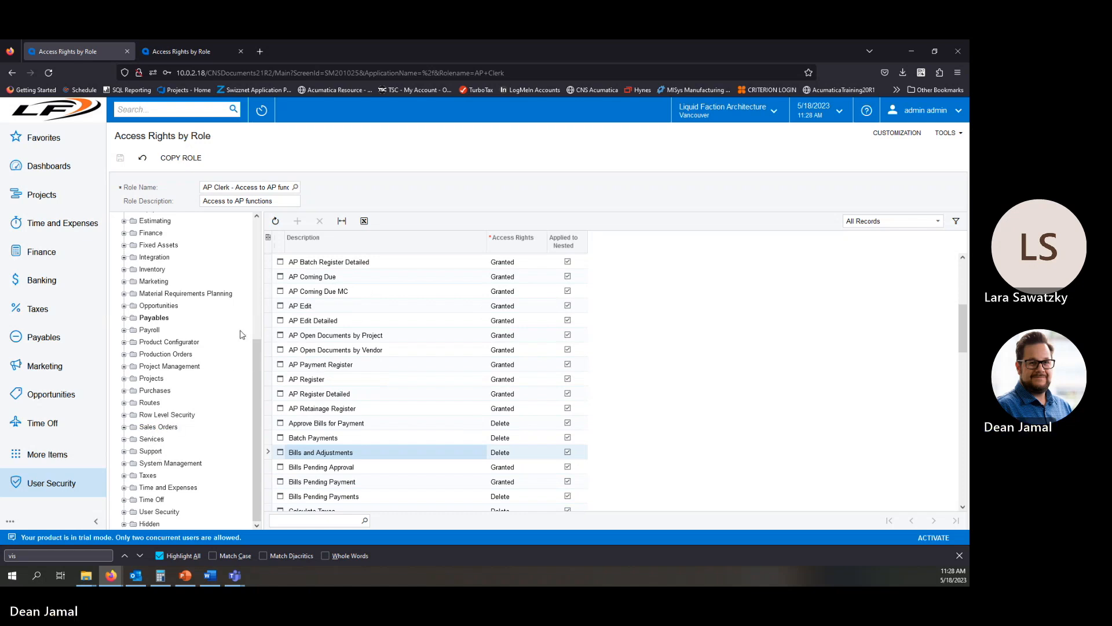
{"action": "left_click", "coordinate": [124, 318]}
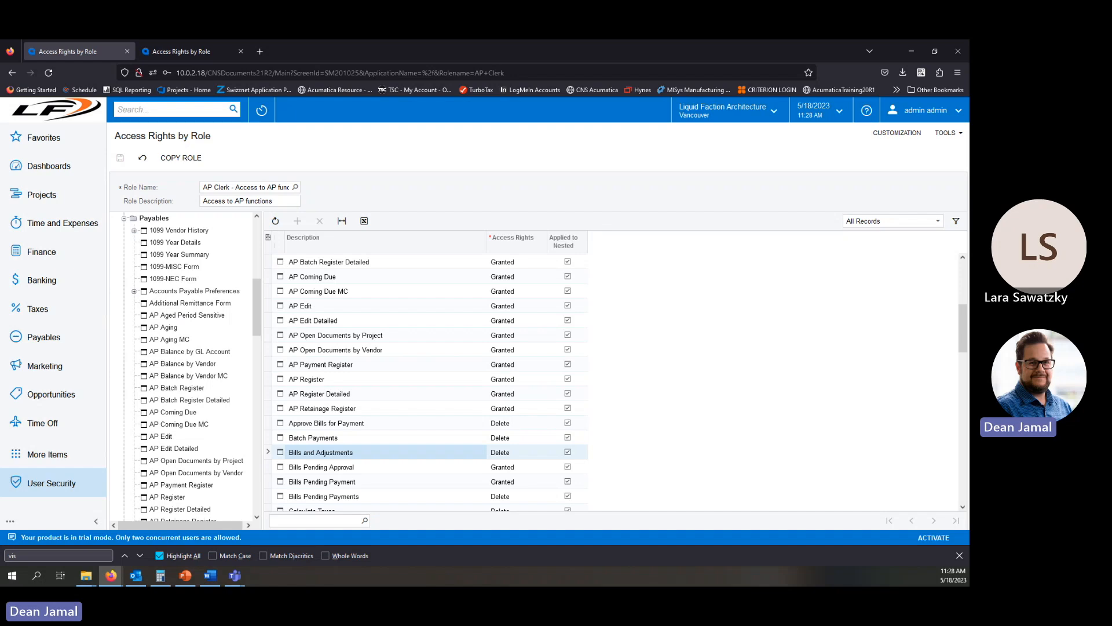
Return to the PowerPoint slide show and advance to the Access Rights by Screen and Branch-level Access slides.
{"action": "left_click_drag", "start_coordinate": [0, 69], "coordinate": [426, 106]}
{"action": "double_click", "coordinate": [425, 105]}
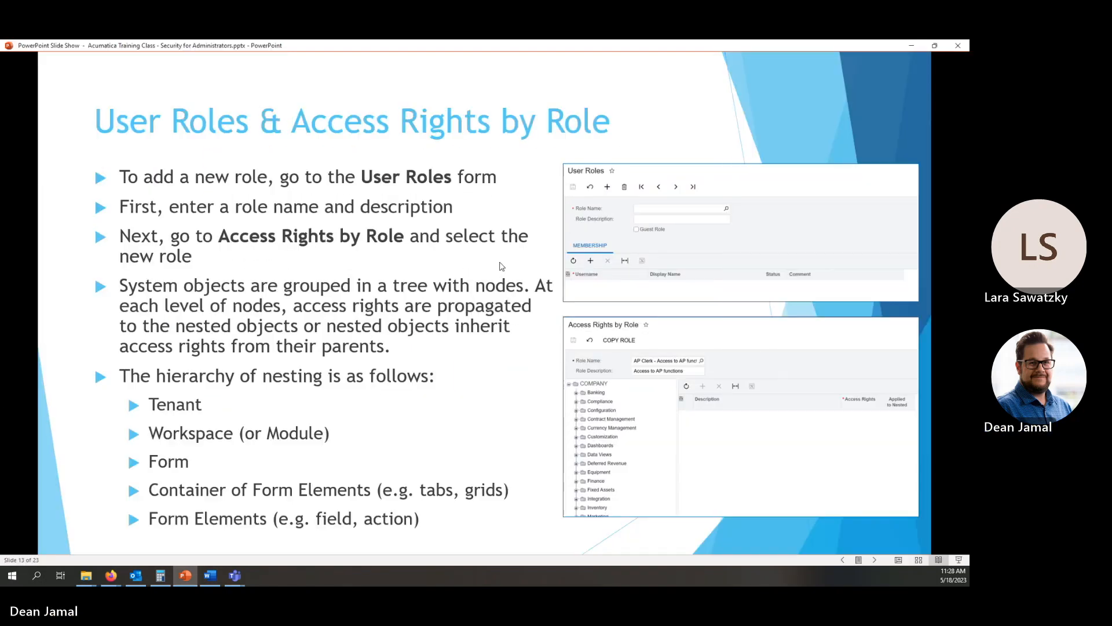
{"action": "left_click", "coordinate": [874, 564]}
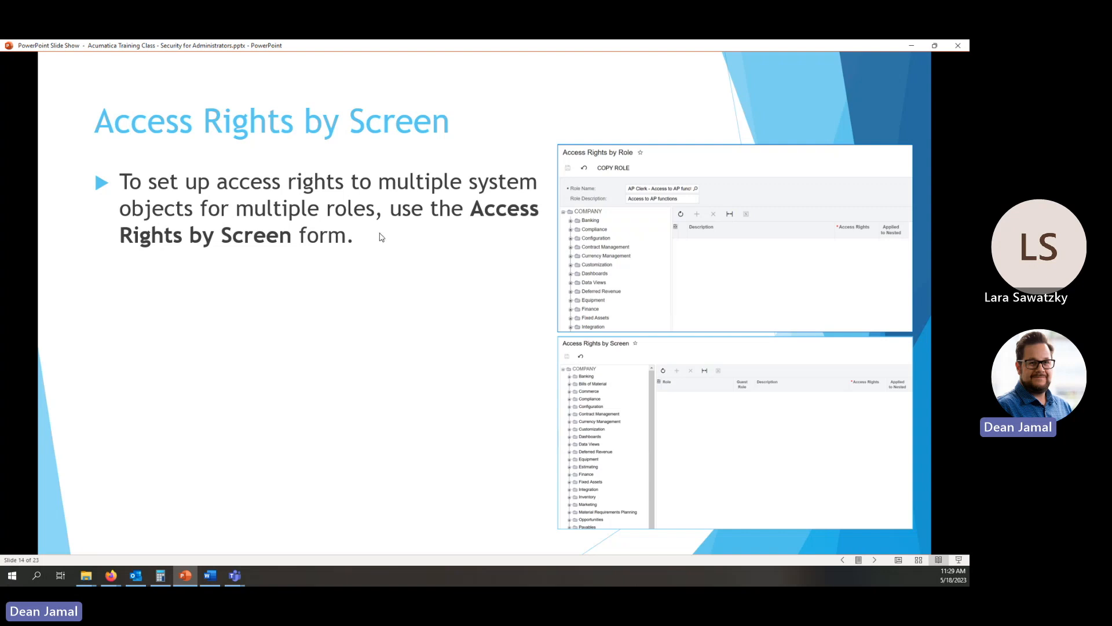
{"action": "left_click", "coordinate": [876, 560]}
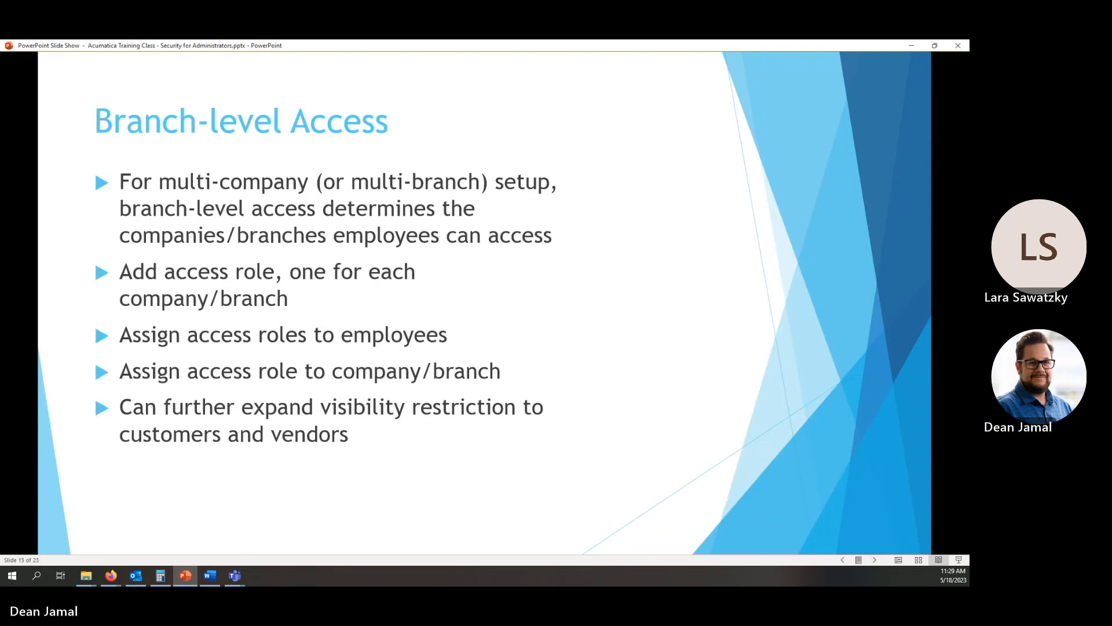
Switch back to the browser and open the Bills and Adjustments form from the Payables workspace.
{"action": "key", "text": "alt+Tab"}
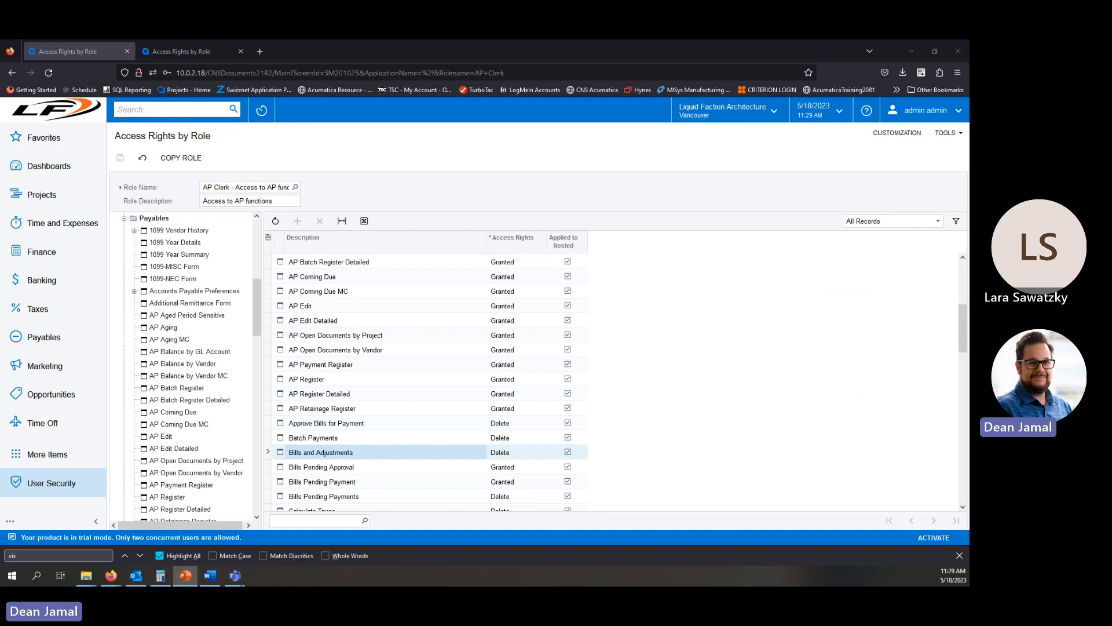
{"action": "left_click", "coordinate": [190, 51]}
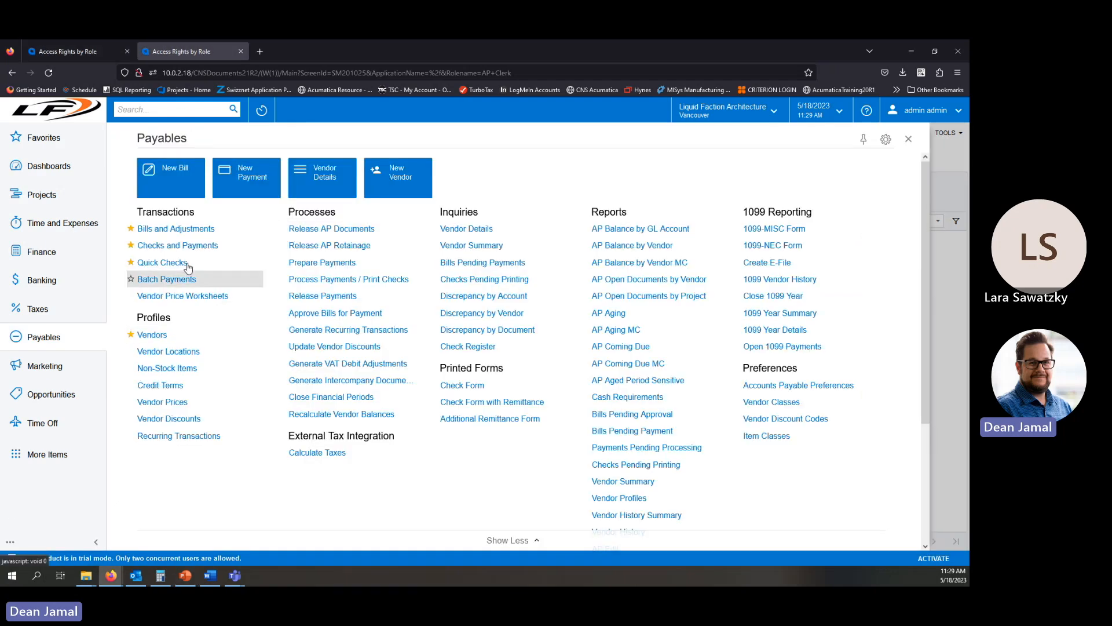
{"action": "left_click", "coordinate": [194, 227]}
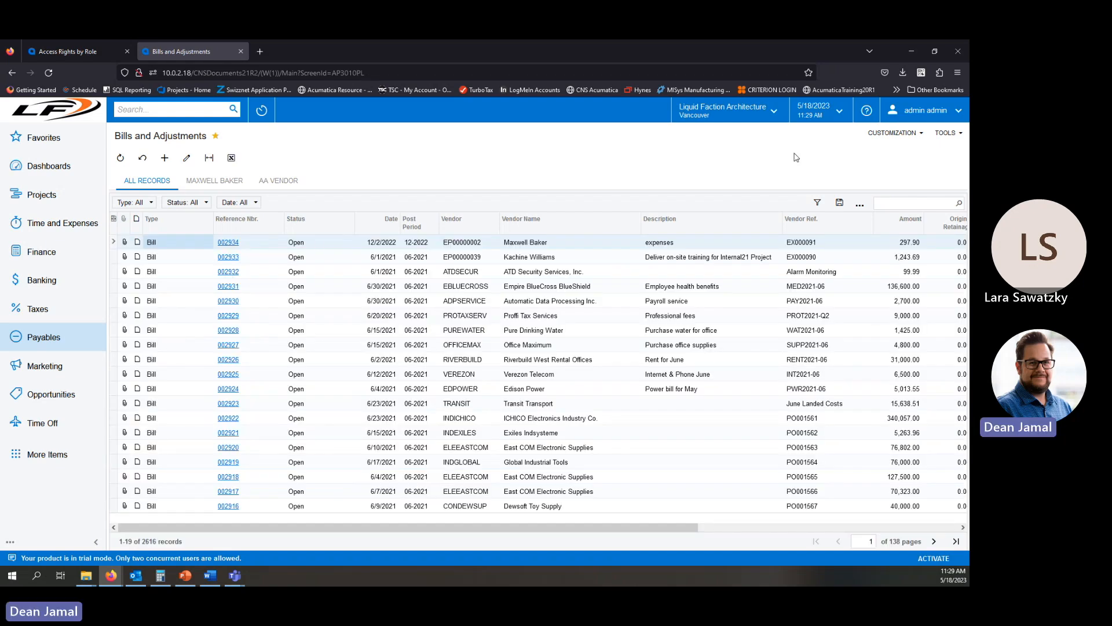
Open Access Rights for the Bills and Adjustments screen from the form's tools.
{"action": "left_click", "coordinate": [895, 134]}
{"action": "left_click", "coordinate": [959, 133]}
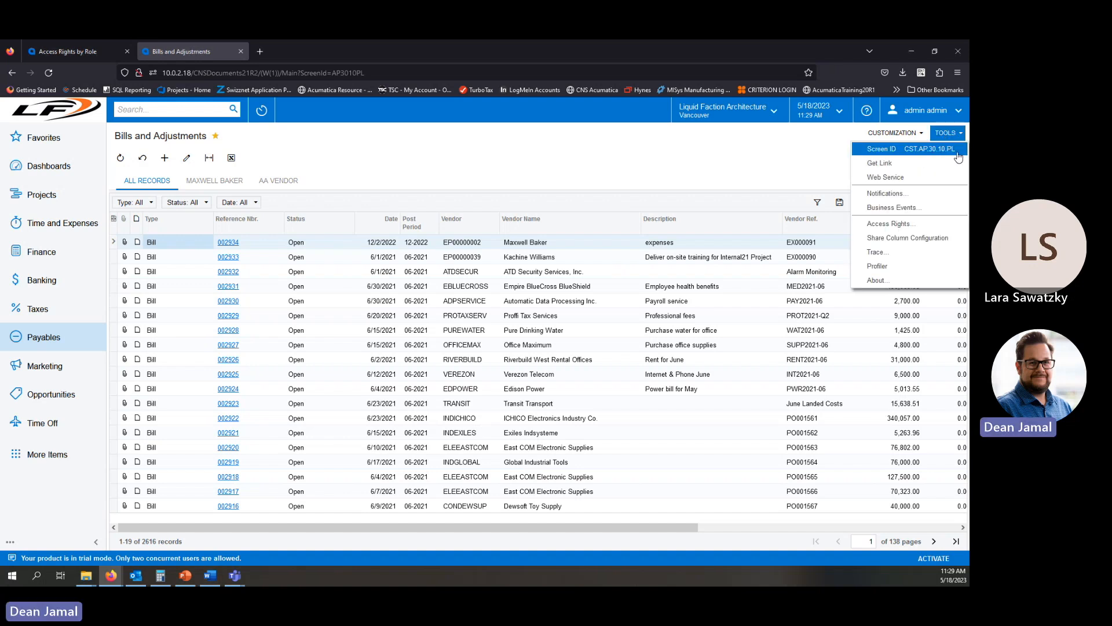
{"action": "left_click", "coordinate": [678, 129]}
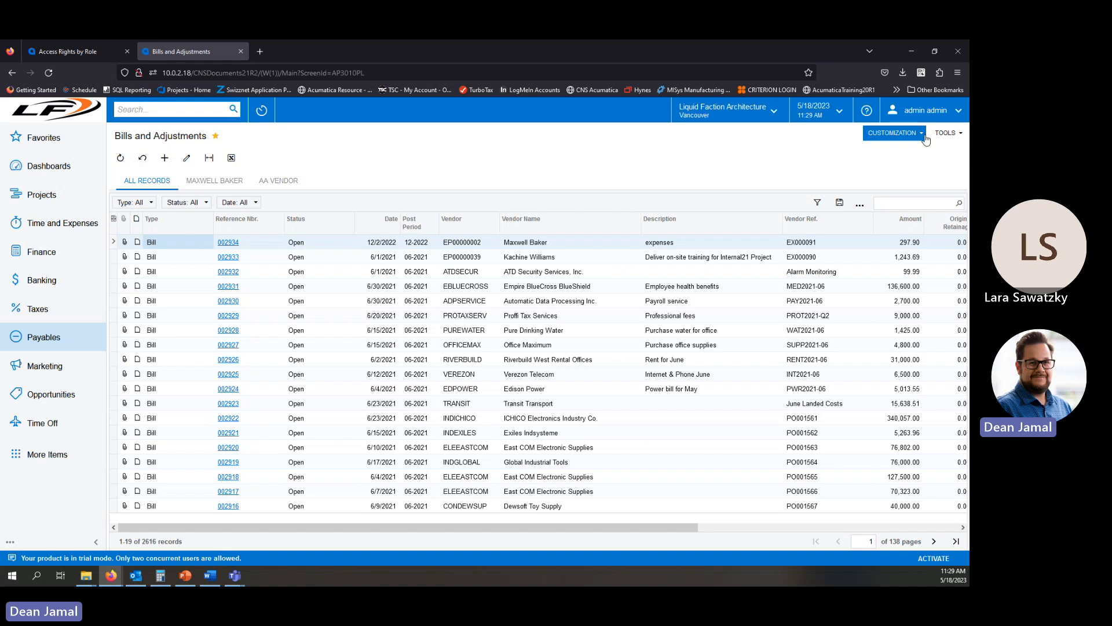
{"action": "left_click", "coordinate": [946, 133]}
{"action": "left_click", "coordinate": [898, 225]}
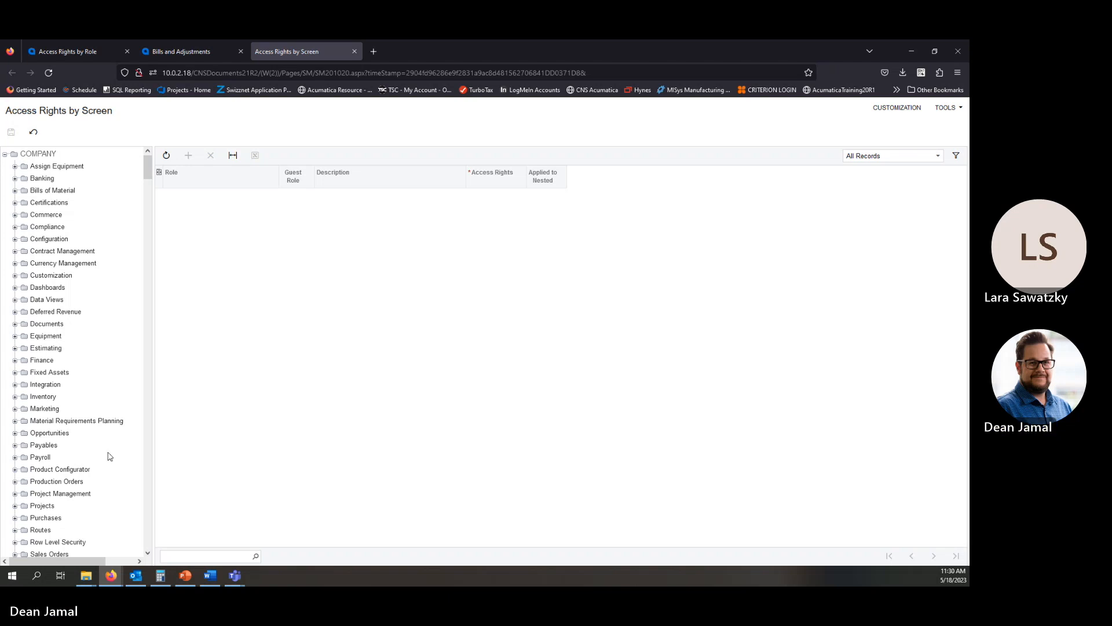
Expand the Payables folder in the screen tree and select Bills and Adjustments to show each role's rights.
{"action": "left_click", "coordinate": [35, 446]}
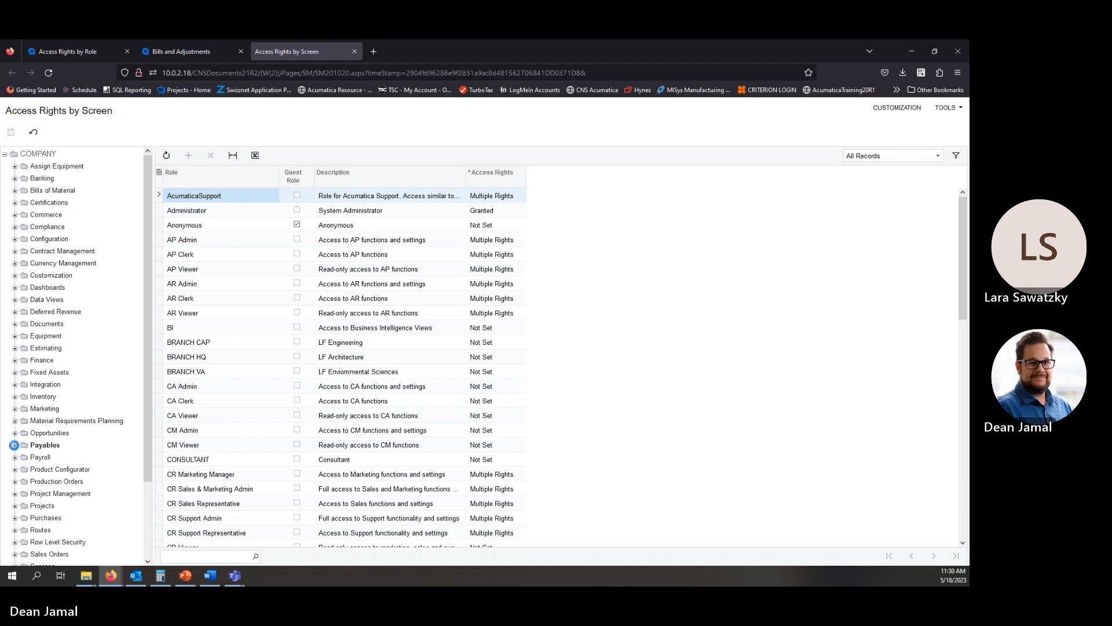
{"action": "double_click", "coordinate": [38, 450]}
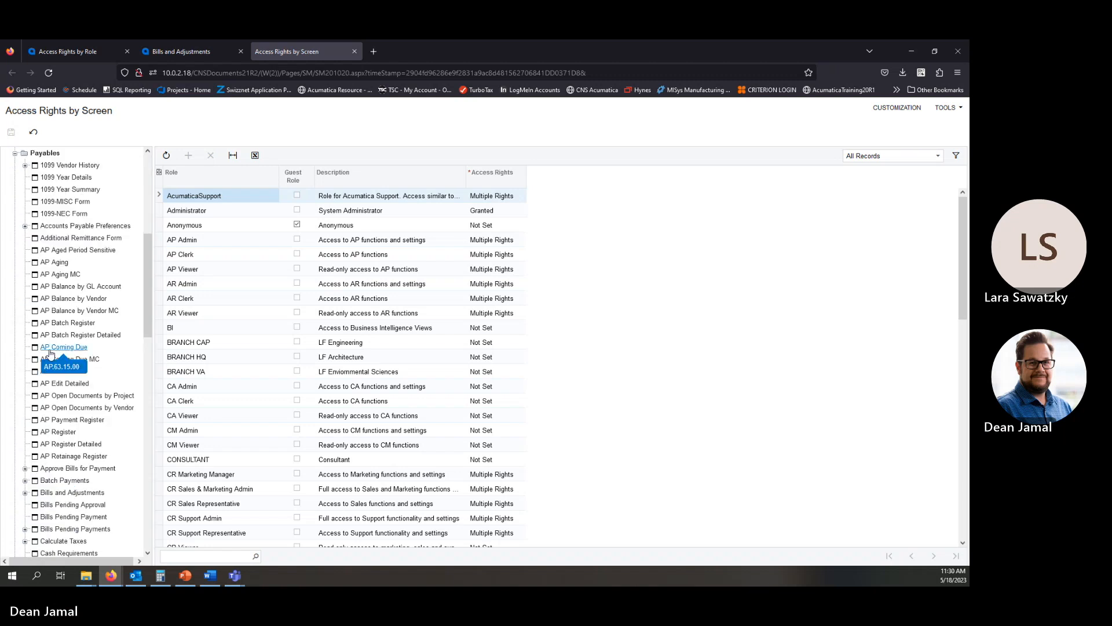
{"action": "scroll", "coordinate": [87, 452], "scroll_direction": "down", "scroll_amount": 1}
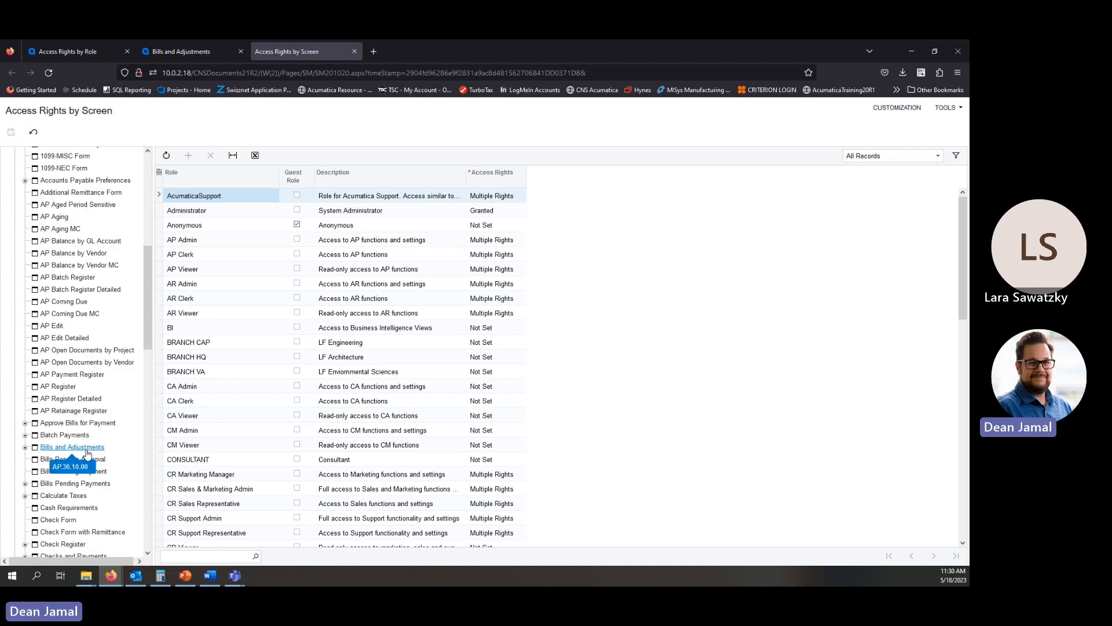
{"action": "left_click", "coordinate": [99, 448]}
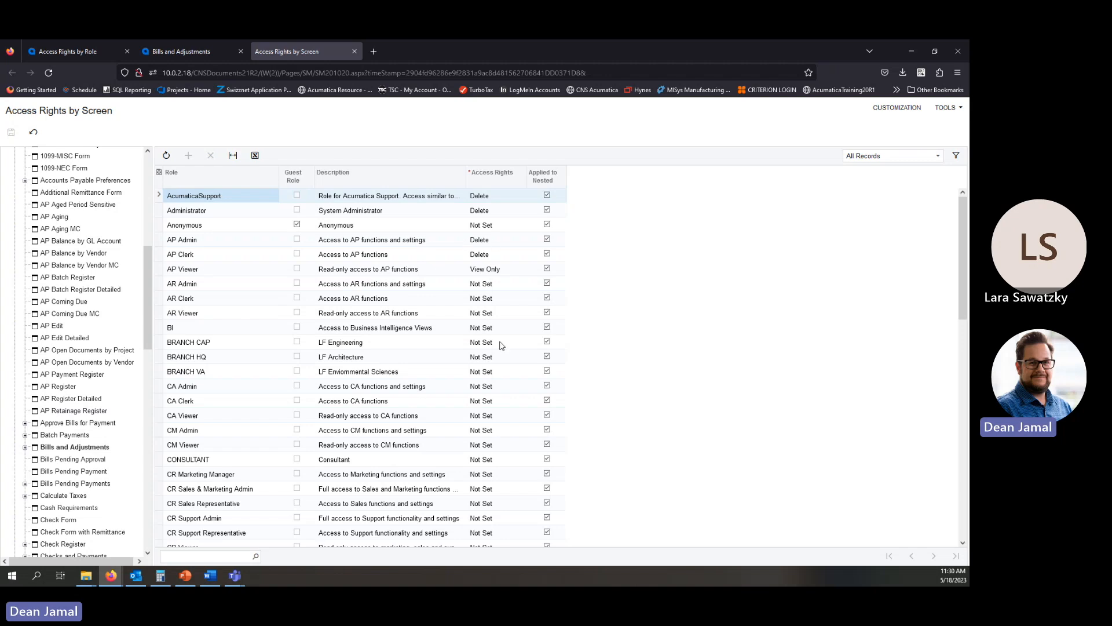
Scroll through the roles list to examine each role's access rights to Bills and Adjustments.
{"action": "scroll", "coordinate": [470, 428], "scroll_direction": "down", "scroll_amount": 3}
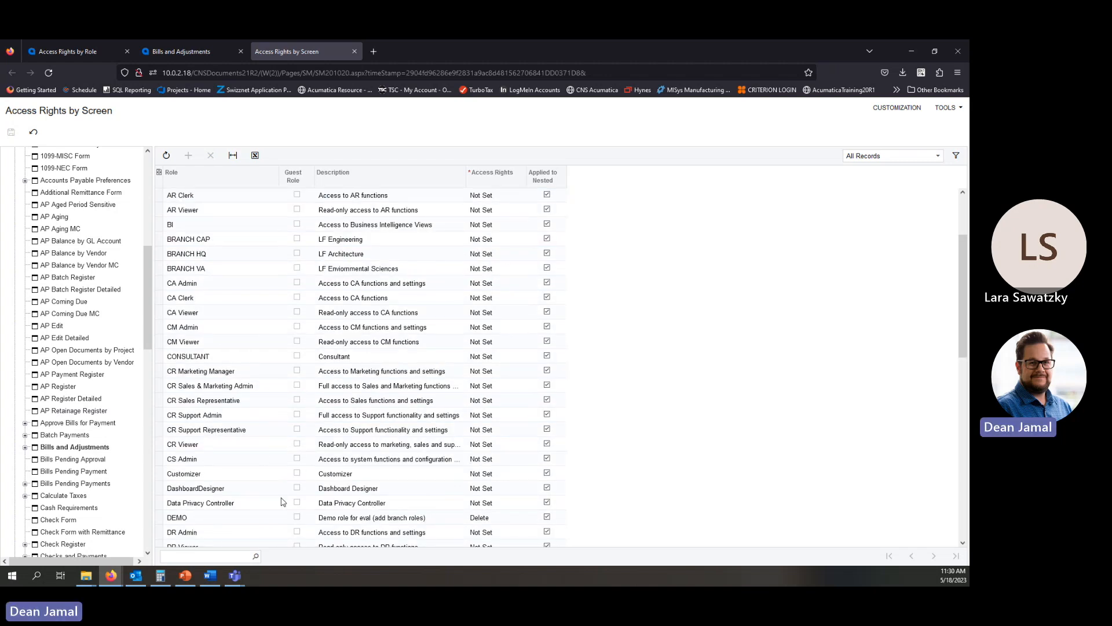
{"action": "scroll", "coordinate": [458, 430], "scroll_direction": "down", "scroll_amount": 3}
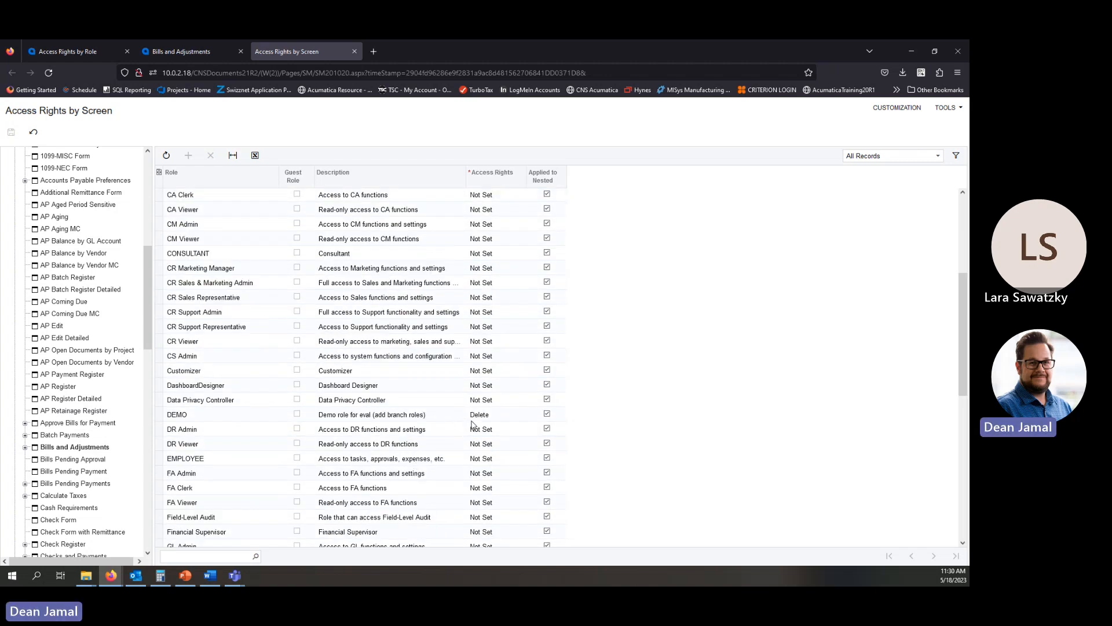
{"action": "scroll", "coordinate": [472, 440], "scroll_direction": "down", "scroll_amount": 4}
{"action": "scroll", "coordinate": [473, 458], "scroll_direction": "down", "scroll_amount": 2}
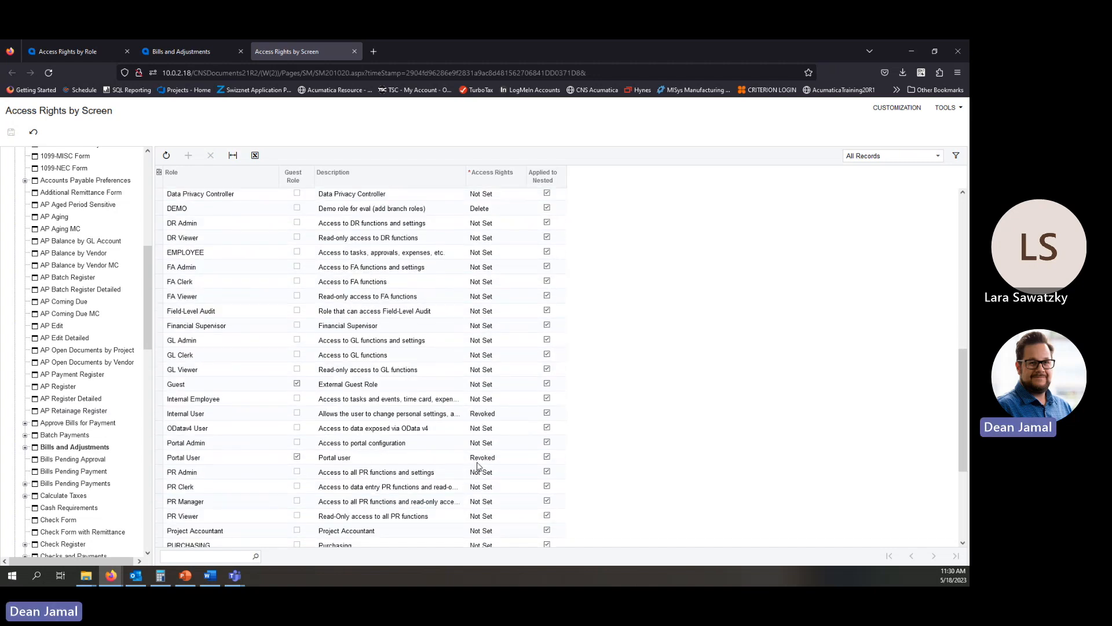
{"action": "scroll", "coordinate": [481, 467], "scroll_direction": "down", "scroll_amount": 1}
{"action": "scroll", "coordinate": [481, 468], "scroll_direction": "down", "scroll_amount": 2}
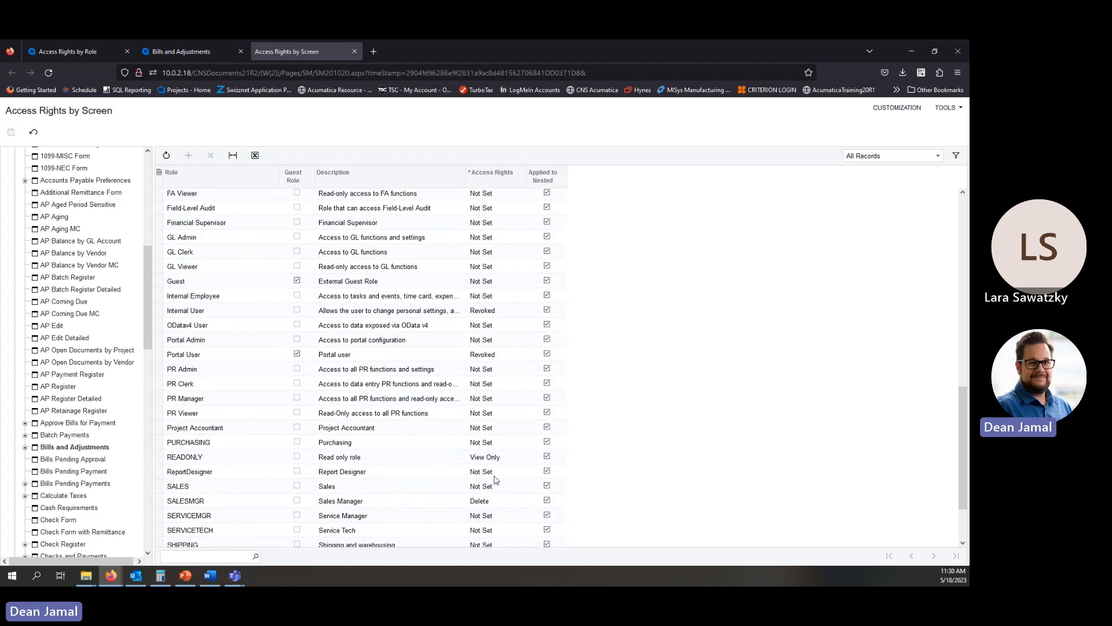
{"action": "scroll", "coordinate": [466, 507], "scroll_direction": "down", "scroll_amount": 2}
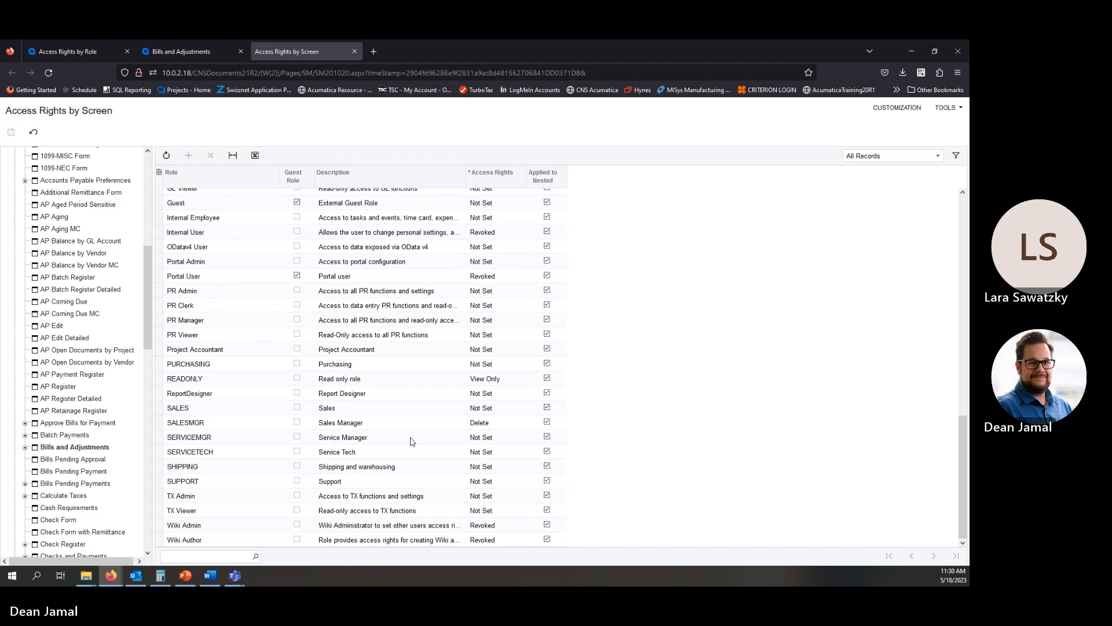
{"action": "scroll", "coordinate": [462, 413], "scroll_direction": "up", "scroll_amount": 10}
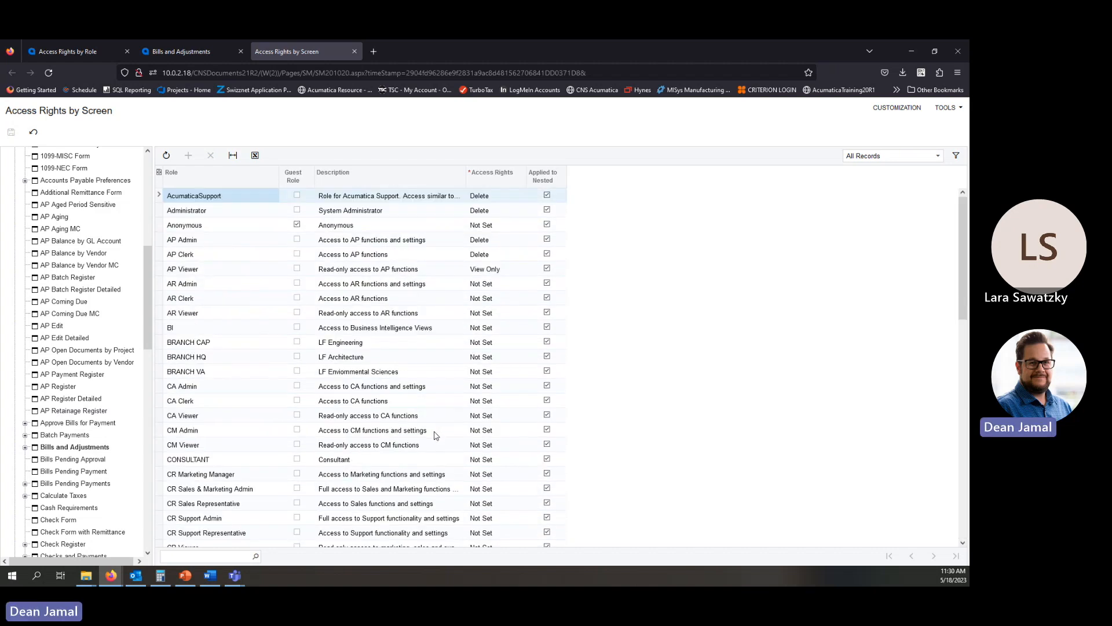
Close the tab and reopen Access Rights by Screen from the open bill's tools.
{"action": "left_click", "coordinate": [354, 52]}
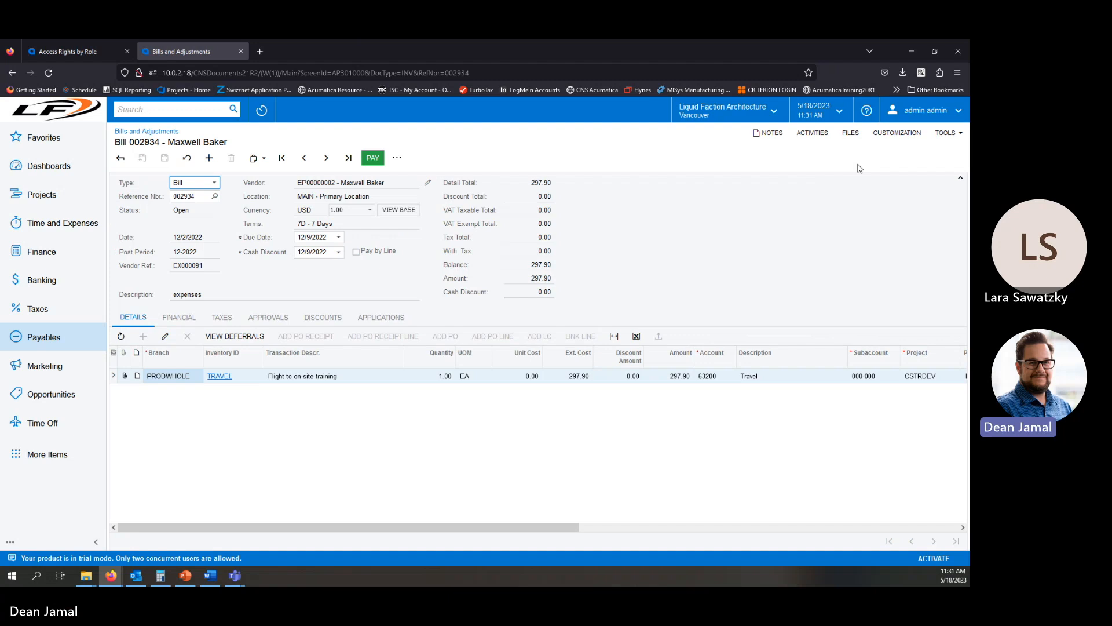
{"action": "left_click", "coordinate": [949, 138]}
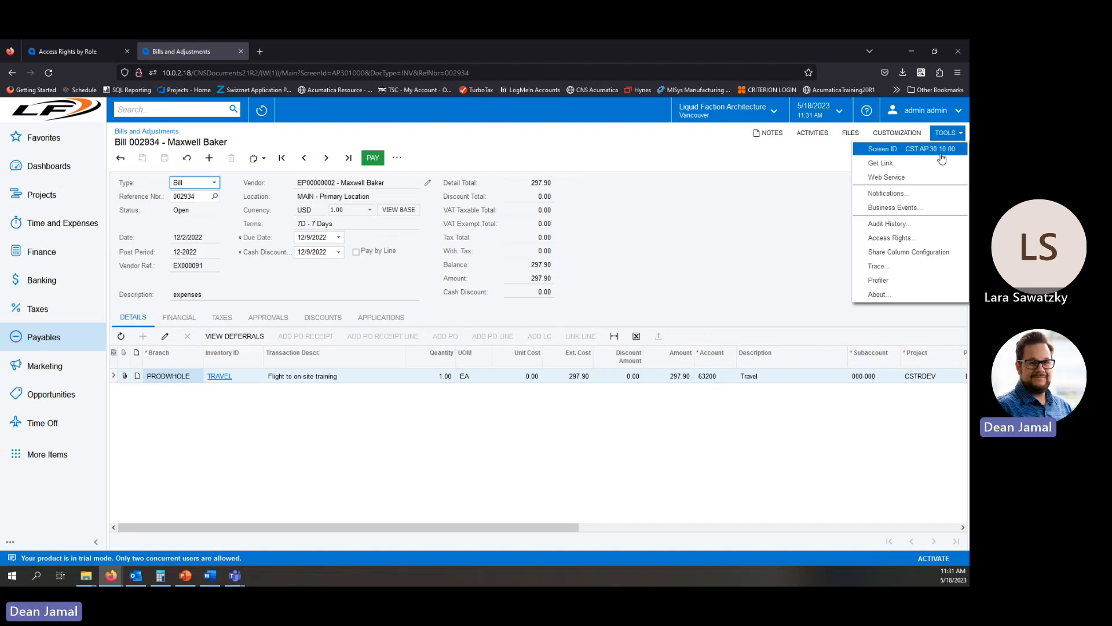
{"action": "left_click", "coordinate": [908, 242]}
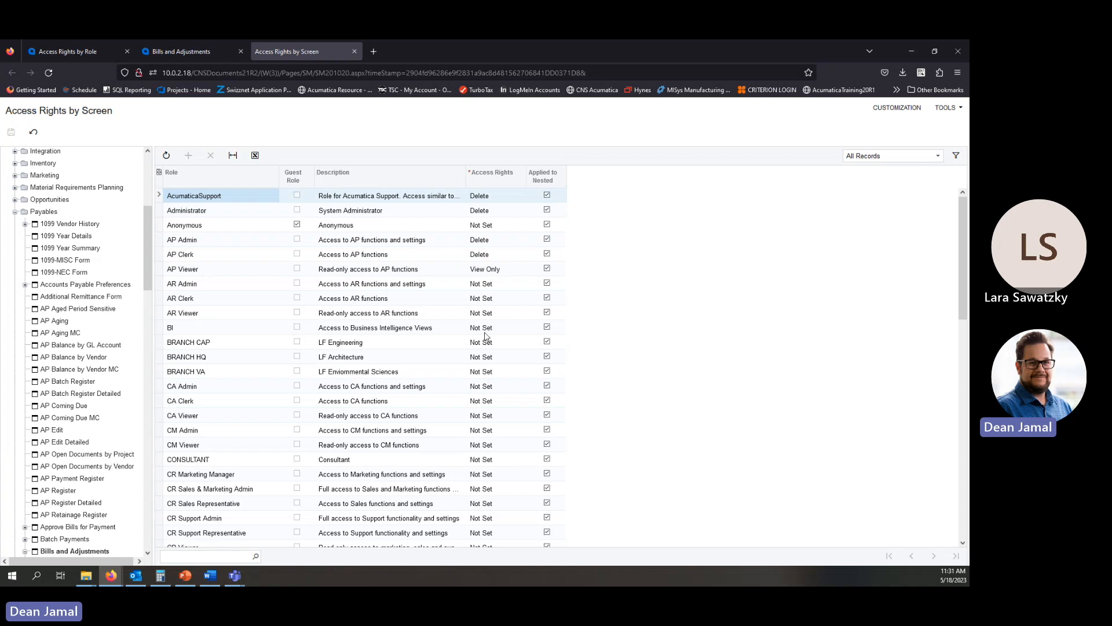
{"action": "scroll", "coordinate": [485, 336], "scroll_direction": "down", "scroll_amount": 2}
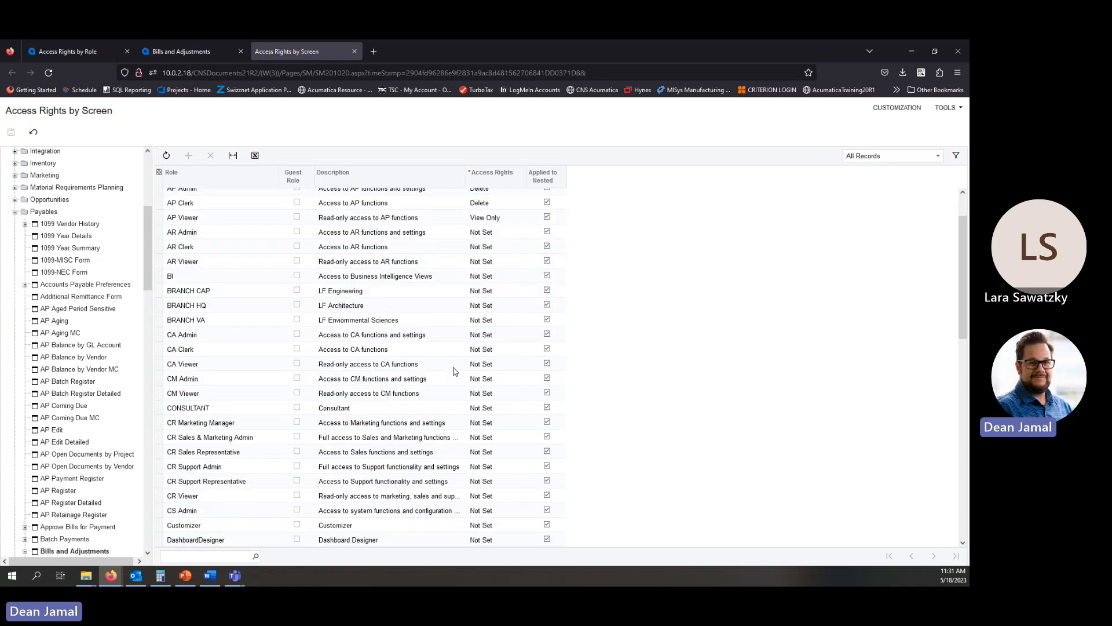
{"action": "scroll", "coordinate": [458, 352], "scroll_direction": "up", "scroll_amount": 2}
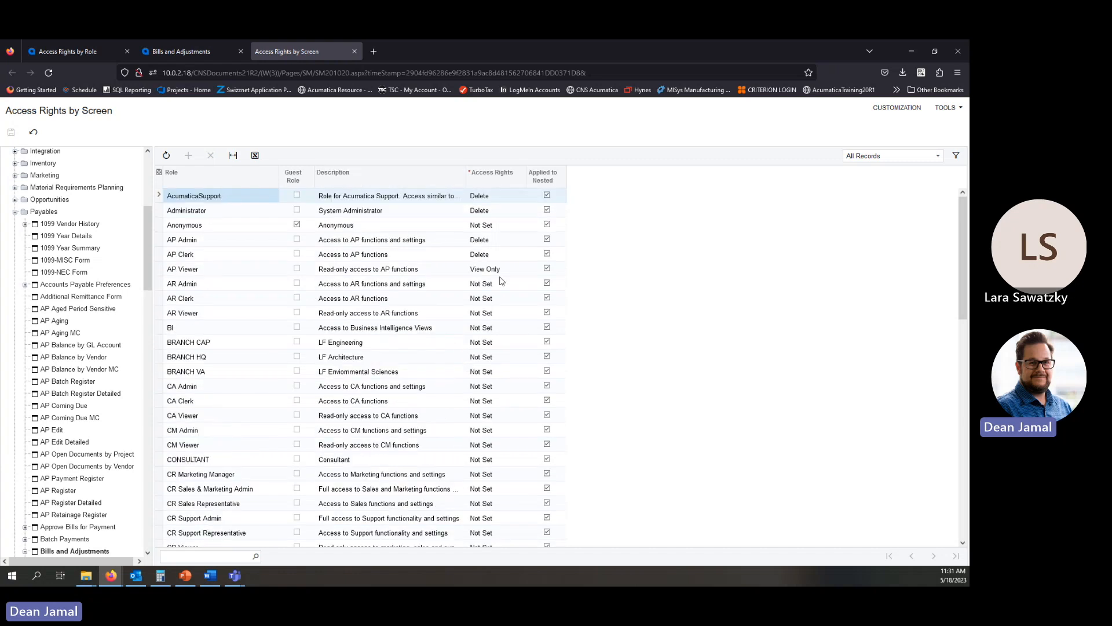
Set the AR Viewer role's access rights to View Only for Bills and Adjustments, save, and close the tab.
{"action": "left_click", "coordinate": [483, 316]}
{"action": "left_click", "coordinate": [528, 315]}
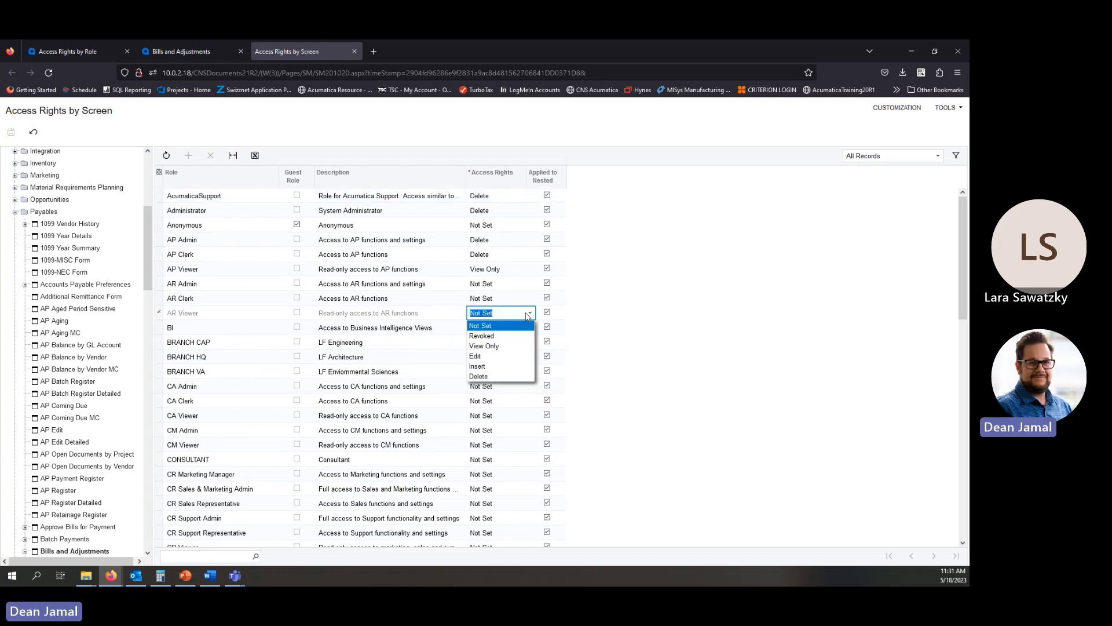
{"action": "left_click", "coordinate": [502, 345]}
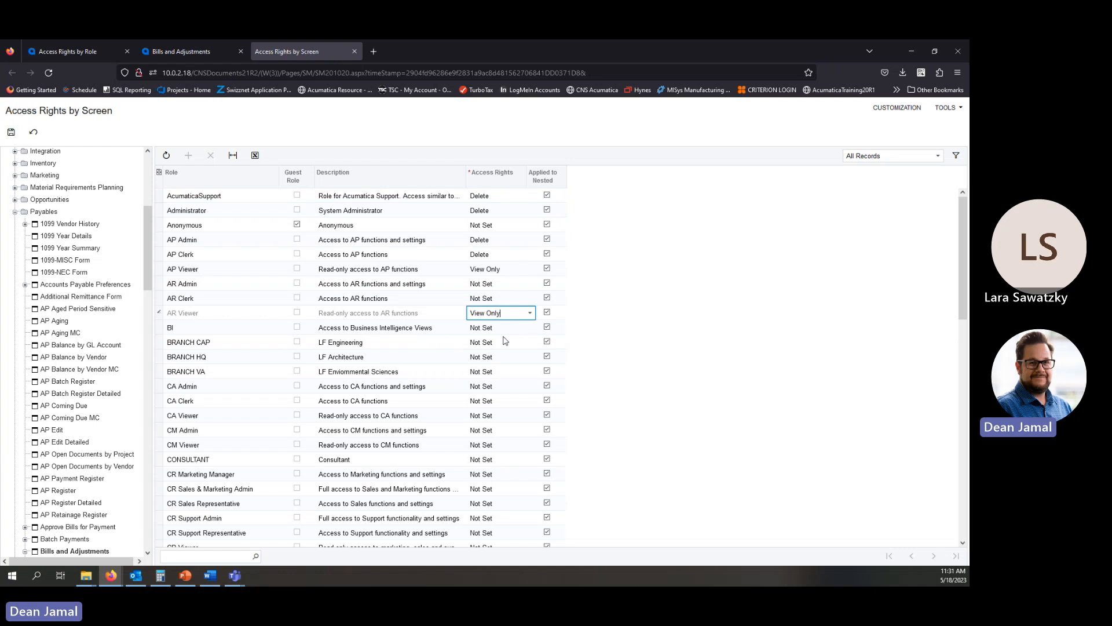
{"action": "left_click", "coordinate": [529, 314]}
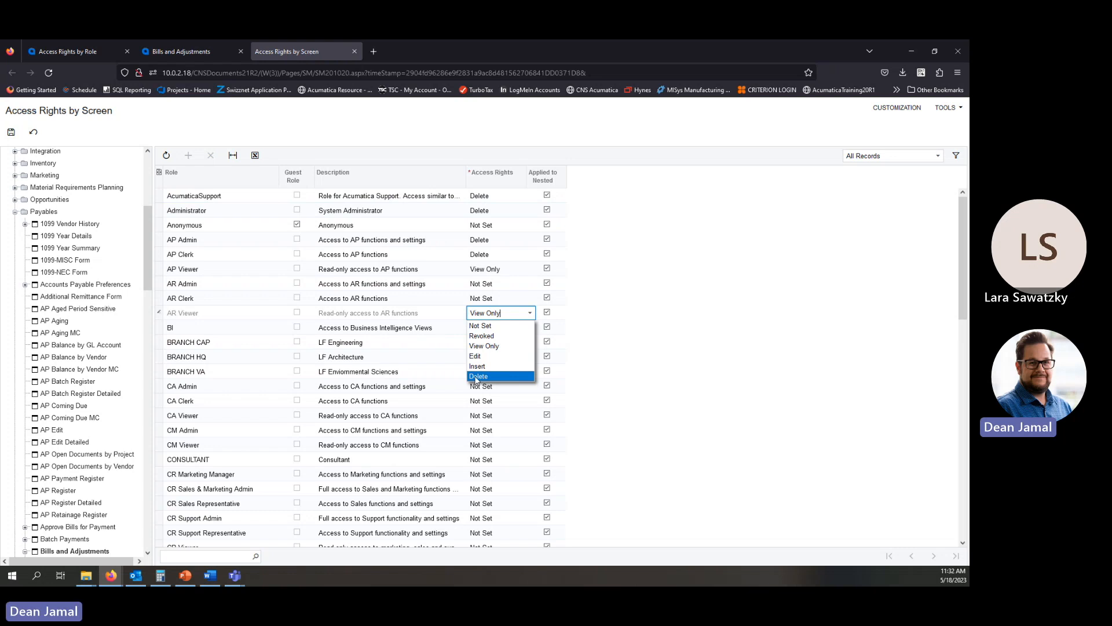
{"action": "left_click", "coordinate": [676, 316]}
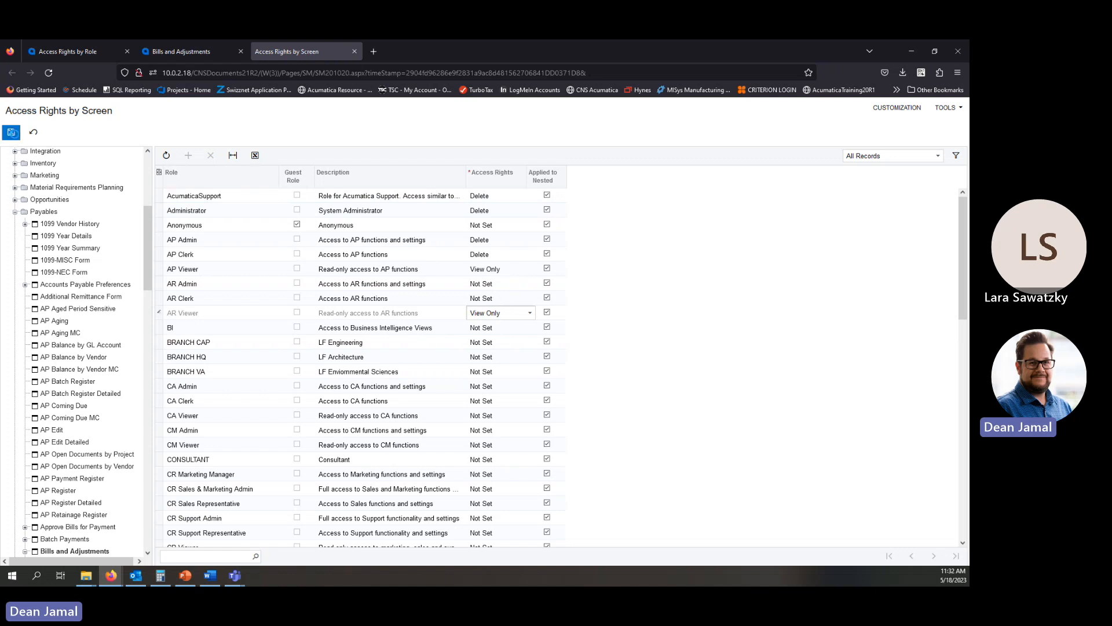
{"action": "left_click", "coordinate": [11, 132]}
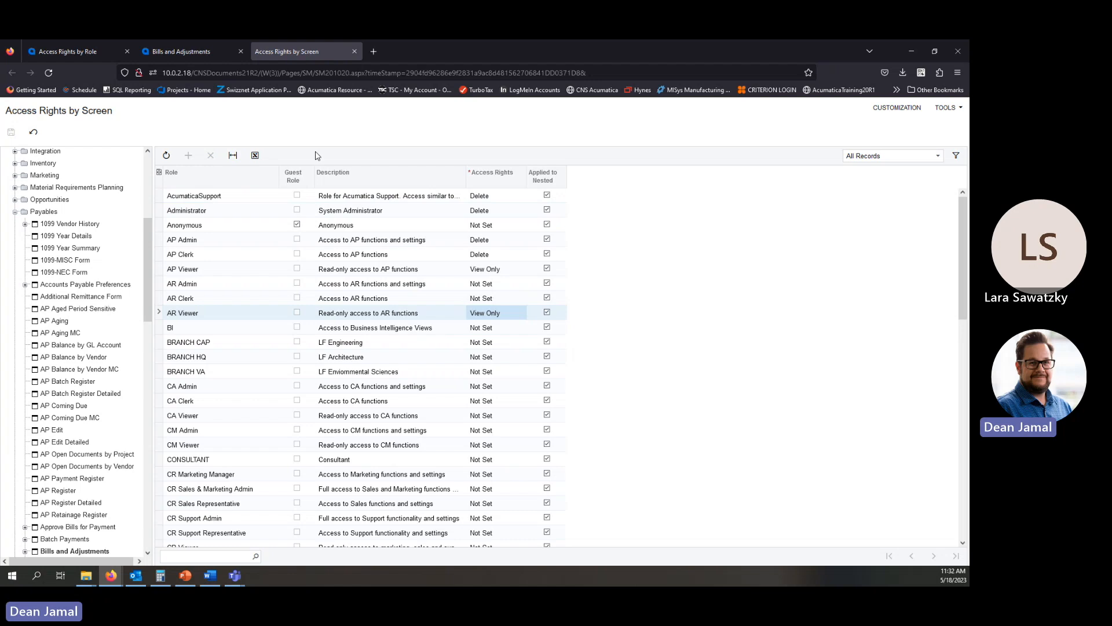
{"action": "left_click", "coordinate": [354, 51]}
Return to the slide show and advance to the Visibility Restriction slide.
{"action": "left_click_drag", "start_coordinate": [1, 123], "coordinate": [551, 40]}
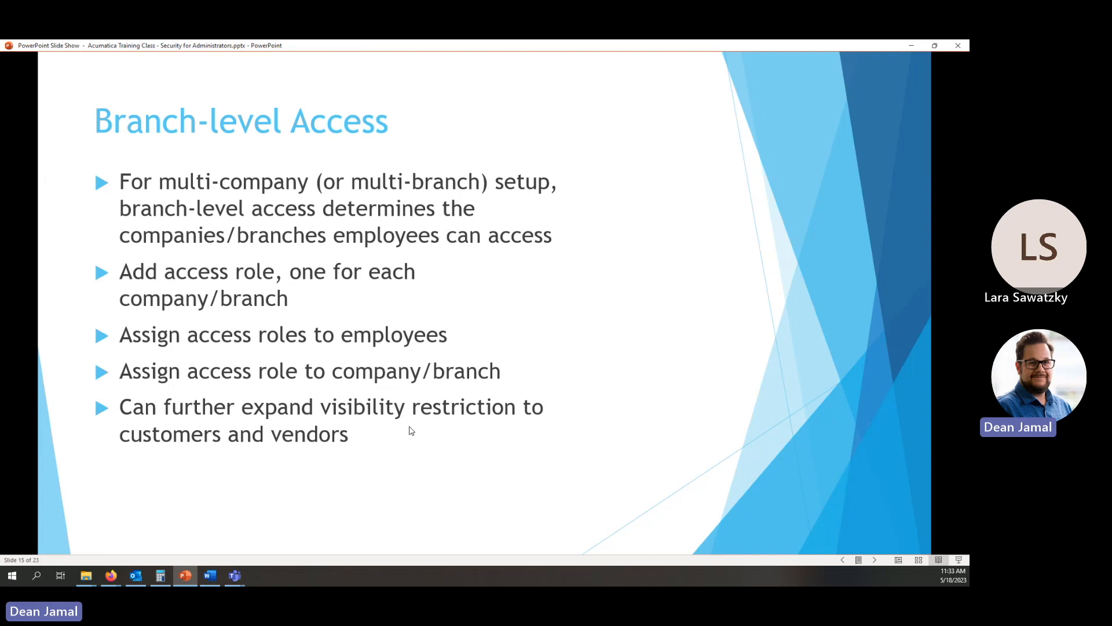
{"action": "left_click", "coordinate": [876, 559]}
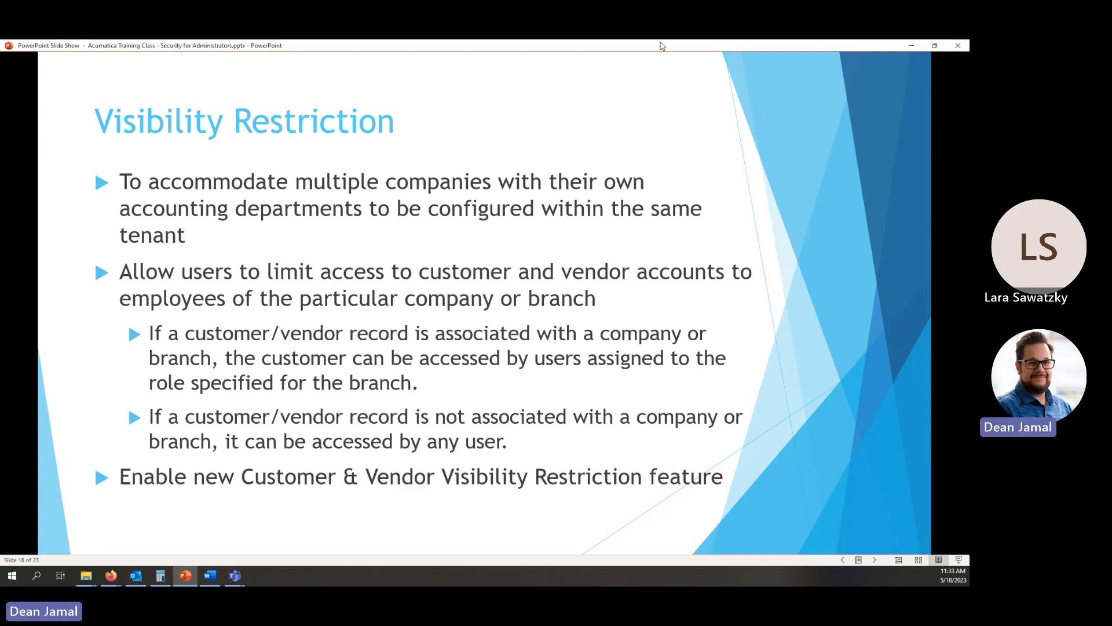
Switch to the browser, close the Bills and Adjustments tab, and open the Users form from User Security.
{"action": "key", "text": "alt+Tab"}
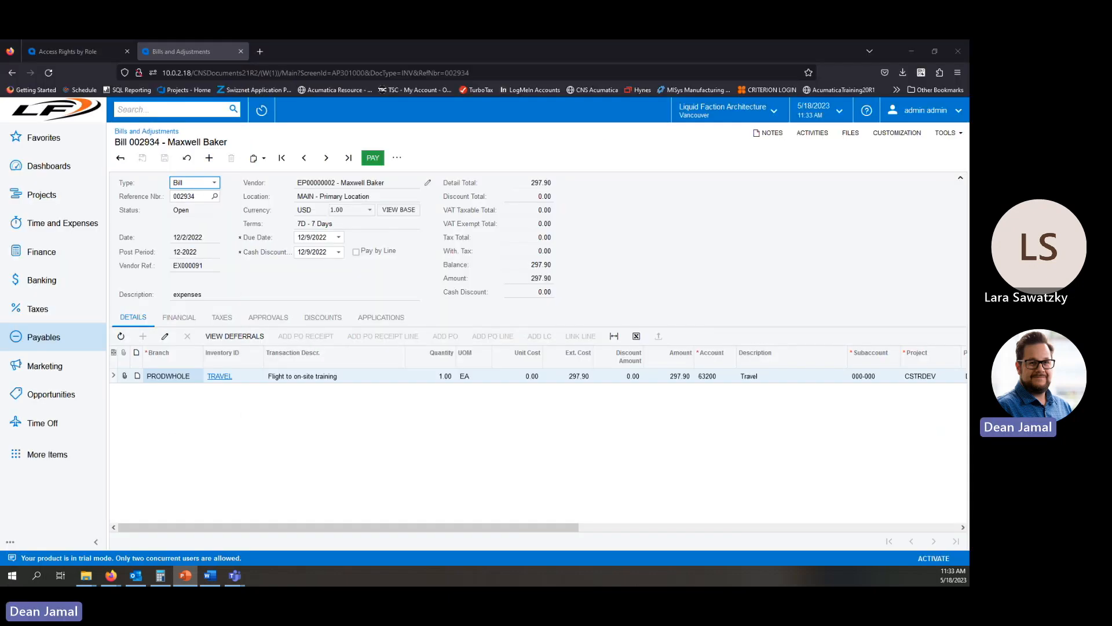
{"action": "left_click", "coordinate": [240, 51]}
{"action": "left_click", "coordinate": [35, 497]}
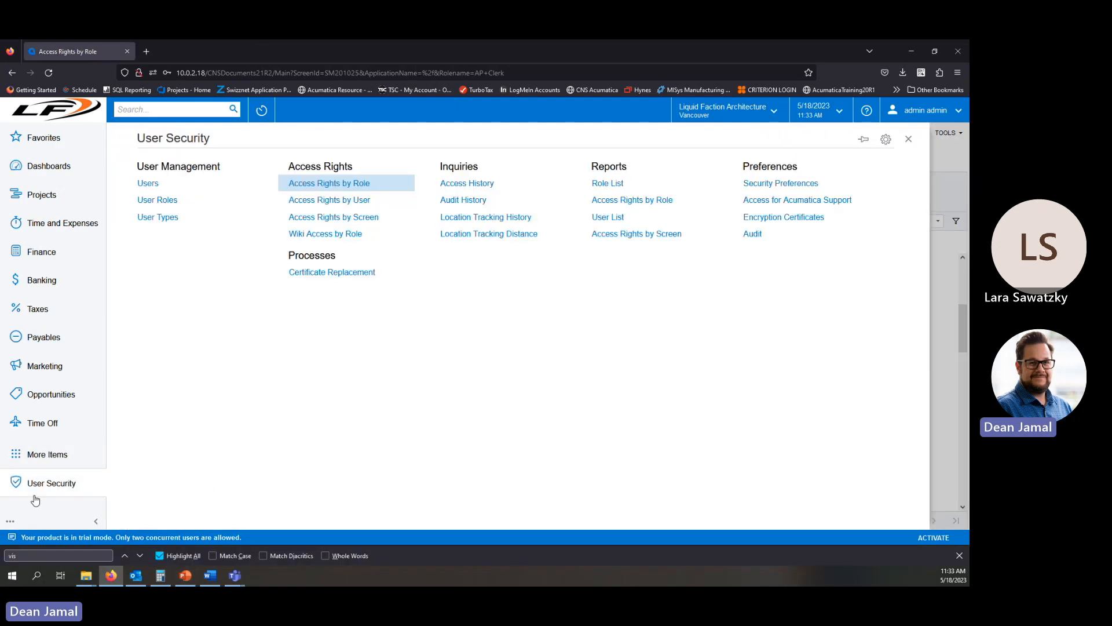
{"action": "left_click", "coordinate": [146, 184]}
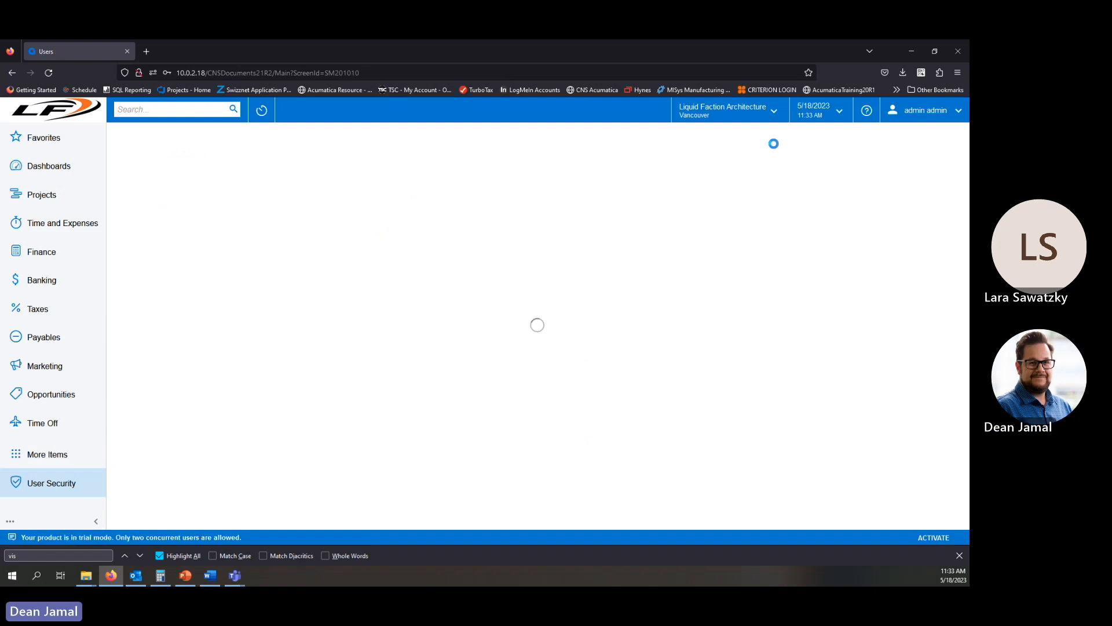
Review the company and branch list, then scroll the user's roles to examine the assigned branch access roles.
{"action": "left_click", "coordinate": [765, 113]}
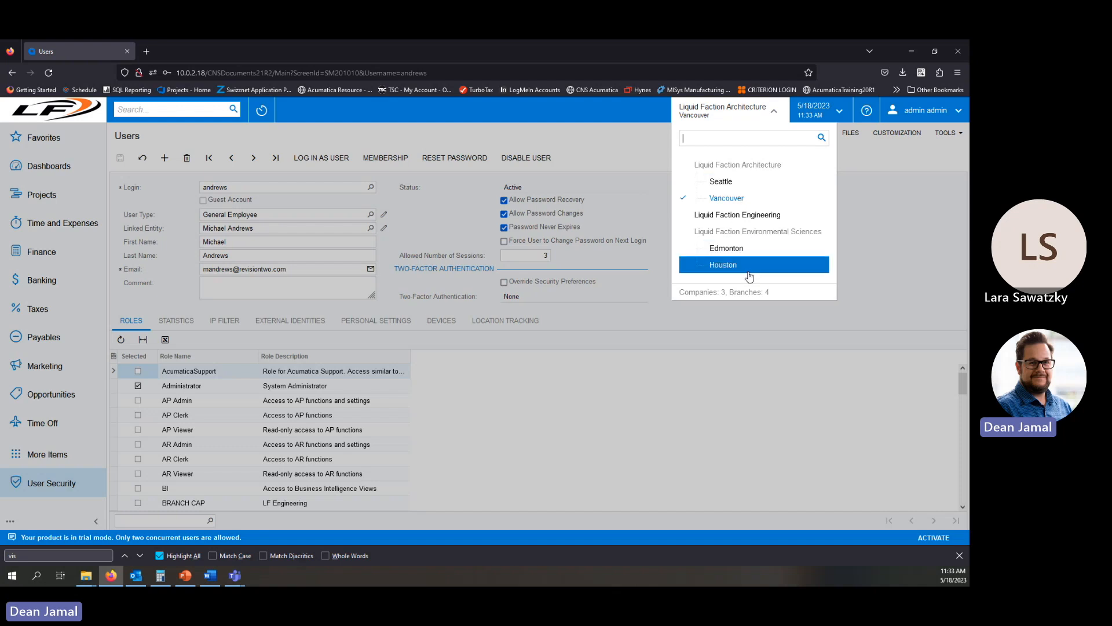
{"action": "left_click", "coordinate": [393, 300]}
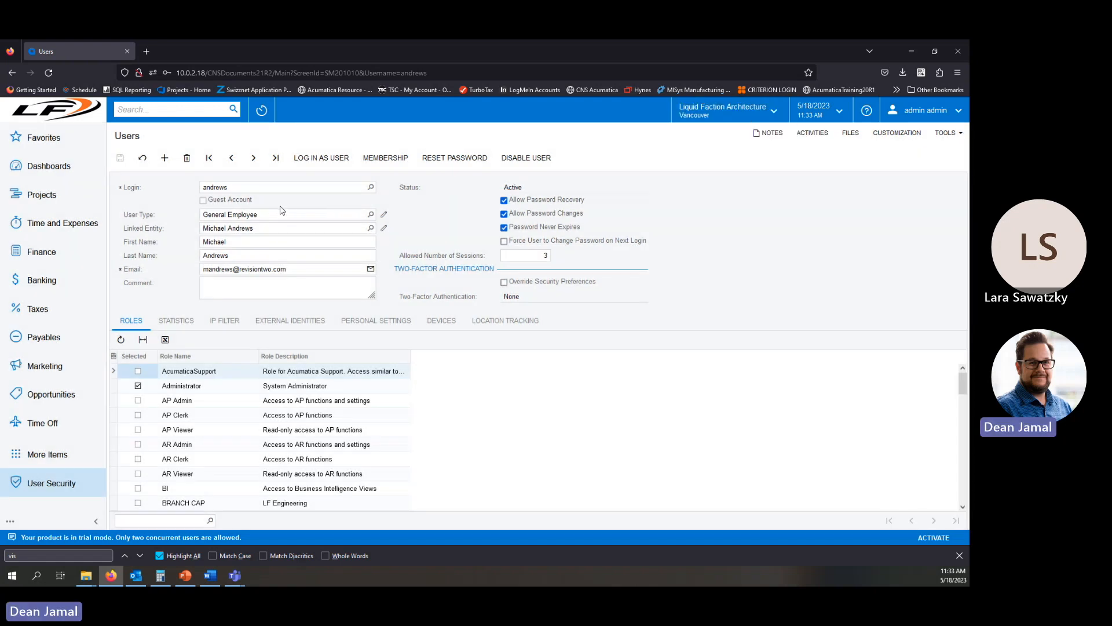
{"action": "scroll", "coordinate": [275, 386], "scroll_direction": "down", "scroll_amount": 3}
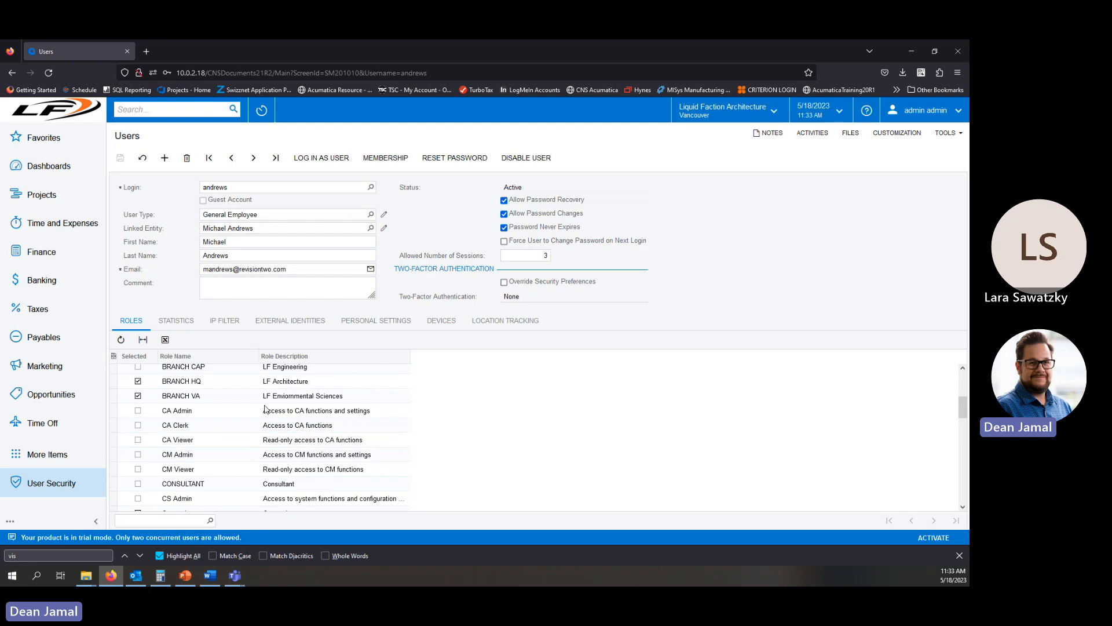
{"action": "scroll", "coordinate": [283, 426], "scroll_direction": "up", "scroll_amount": 1}
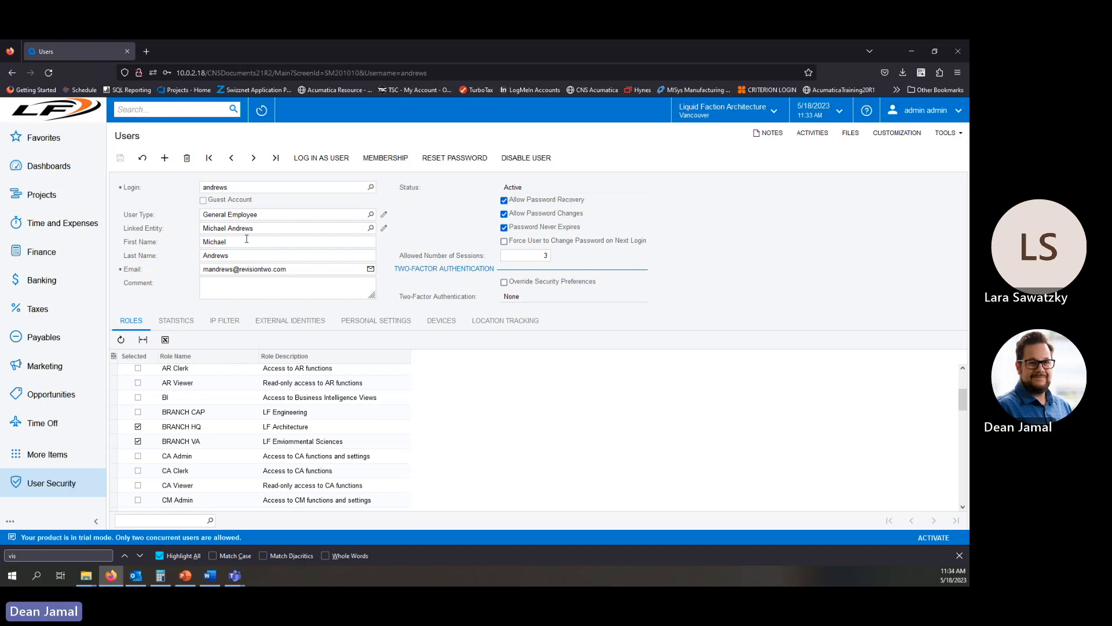
Open the admin user's record and scroll through its assigned roles.
{"action": "left_click", "coordinate": [247, 187]}
{"action": "type", "text": "admin"}
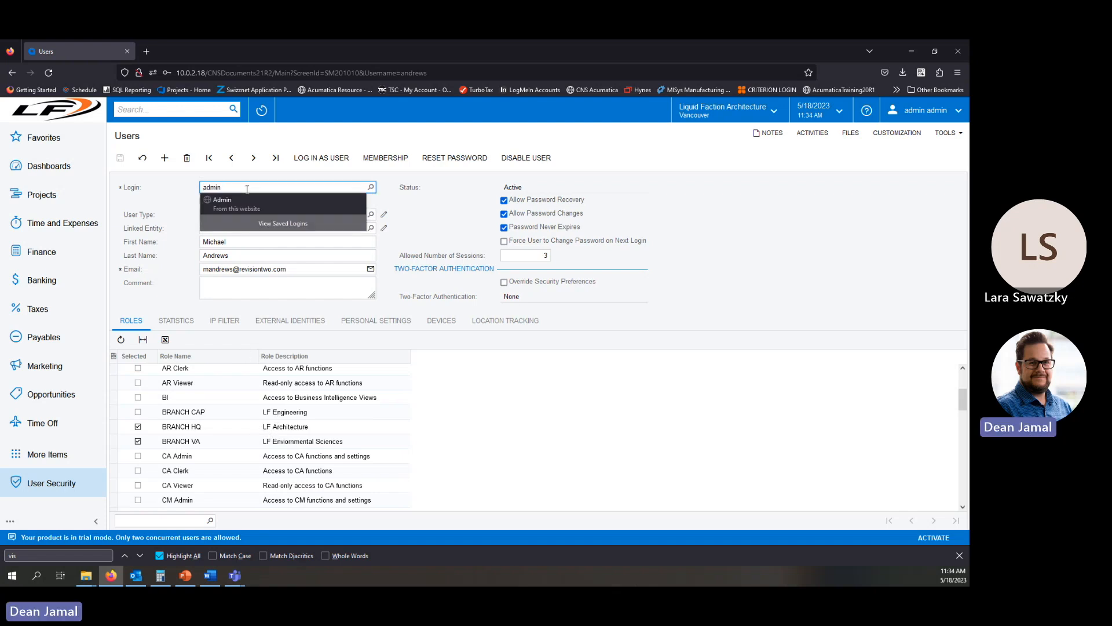
{"action": "key", "text": "Tab"}
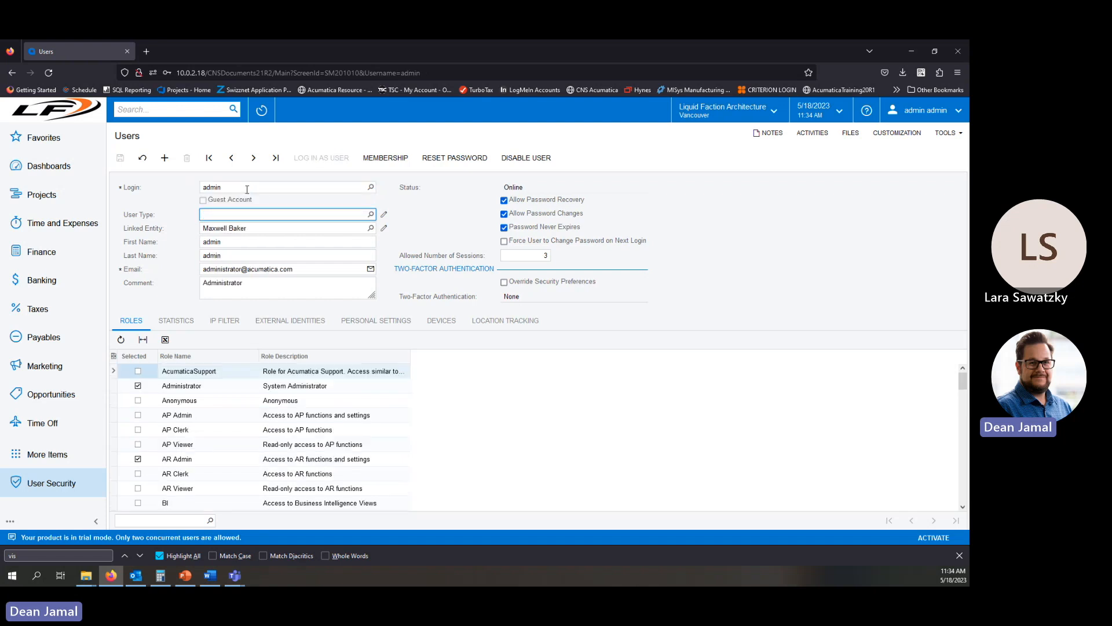
{"action": "scroll", "coordinate": [494, 419], "scroll_direction": "down", "scroll_amount": 3}
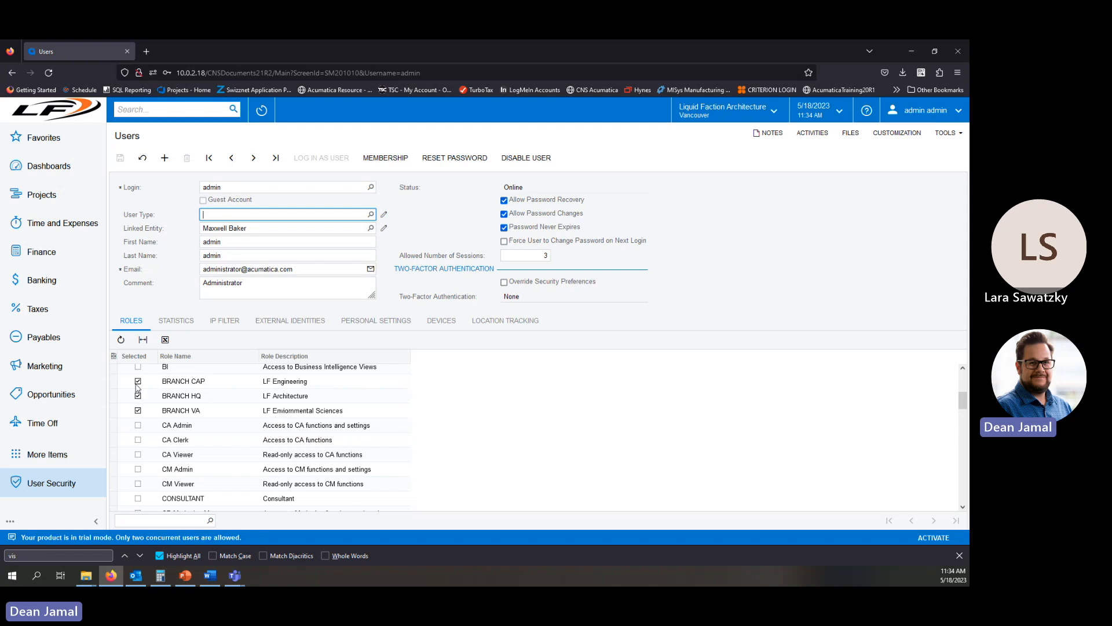
Switch the active branch to Liquid Faction Engineering, then to Seattle.
{"action": "left_click", "coordinate": [736, 118]}
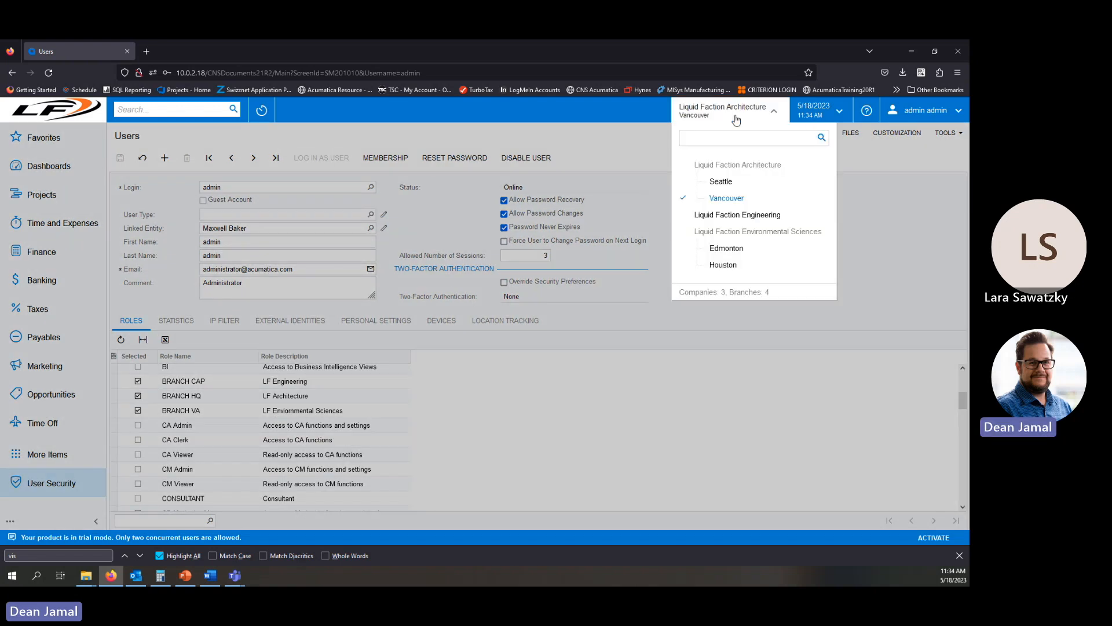
{"action": "left_click", "coordinate": [736, 119]}
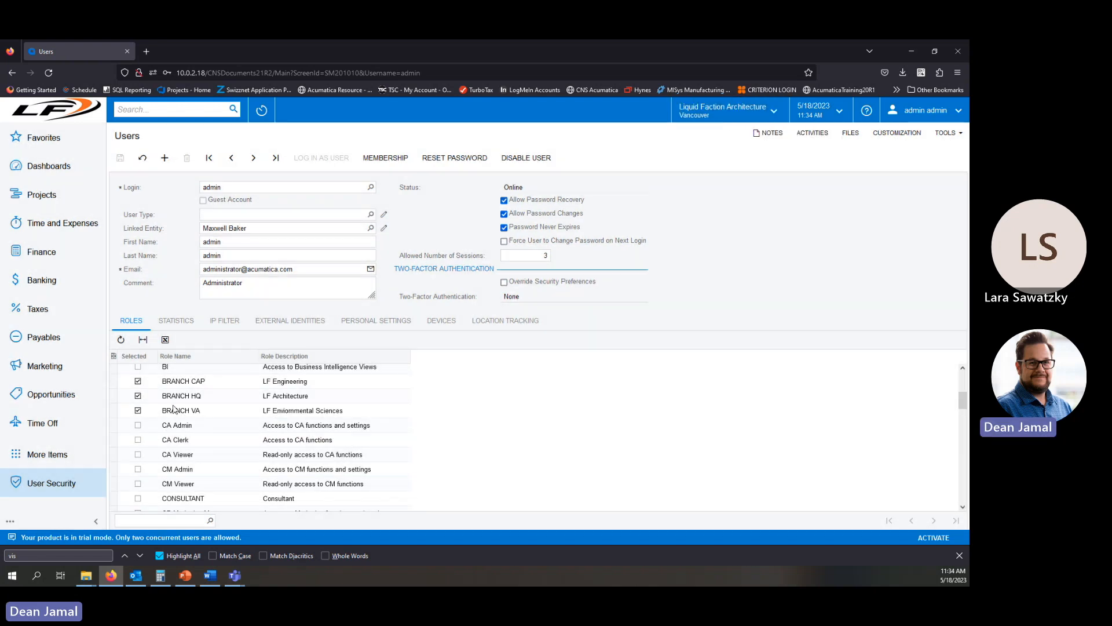
{"action": "left_click", "coordinate": [743, 118]}
{"action": "left_click", "coordinate": [745, 216]}
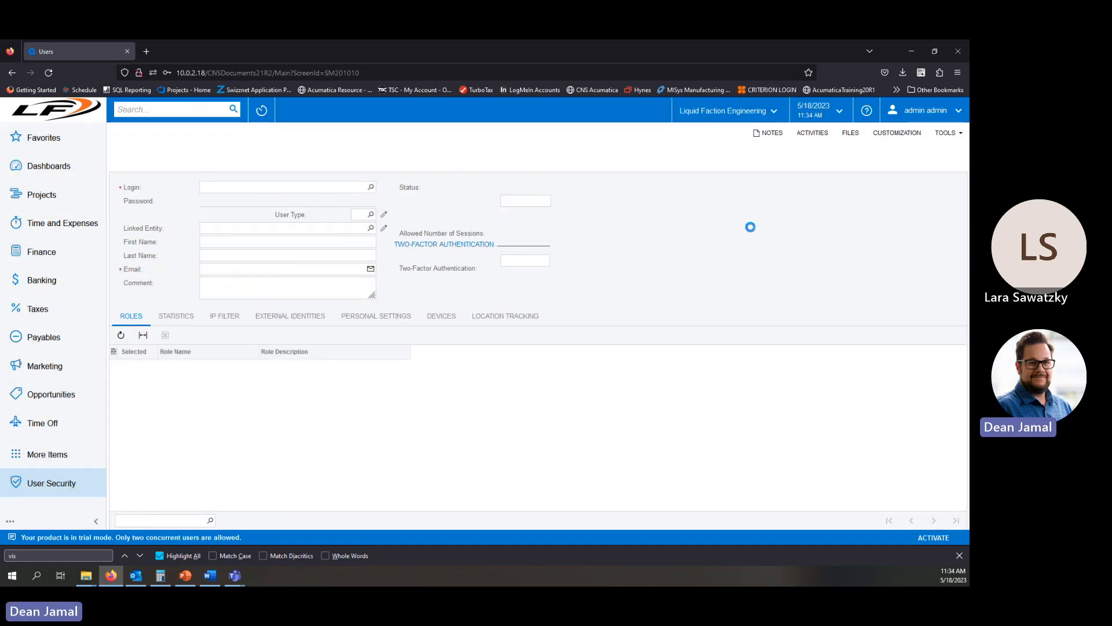
{"action": "left_click", "coordinate": [746, 117]}
{"action": "left_click", "coordinate": [754, 180]}
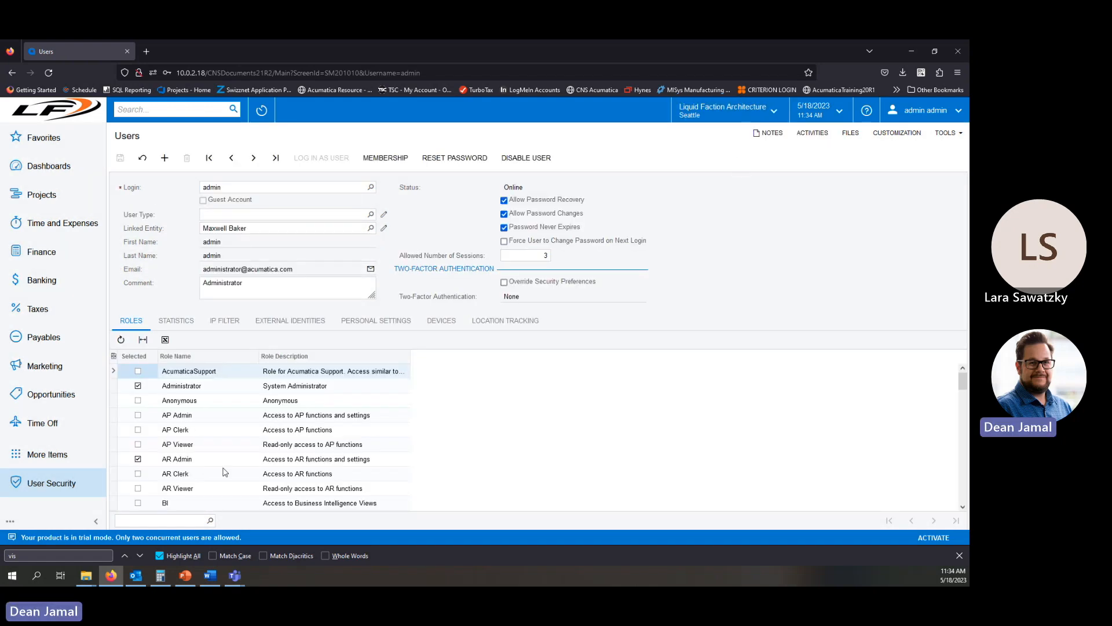
Remove the BRANCH CAP role from the admin user and save the user.
{"action": "scroll", "coordinate": [210, 461], "scroll_direction": "down", "scroll_amount": 5}
{"action": "scroll", "coordinate": [197, 468], "scroll_direction": "up", "scroll_amount": 3}
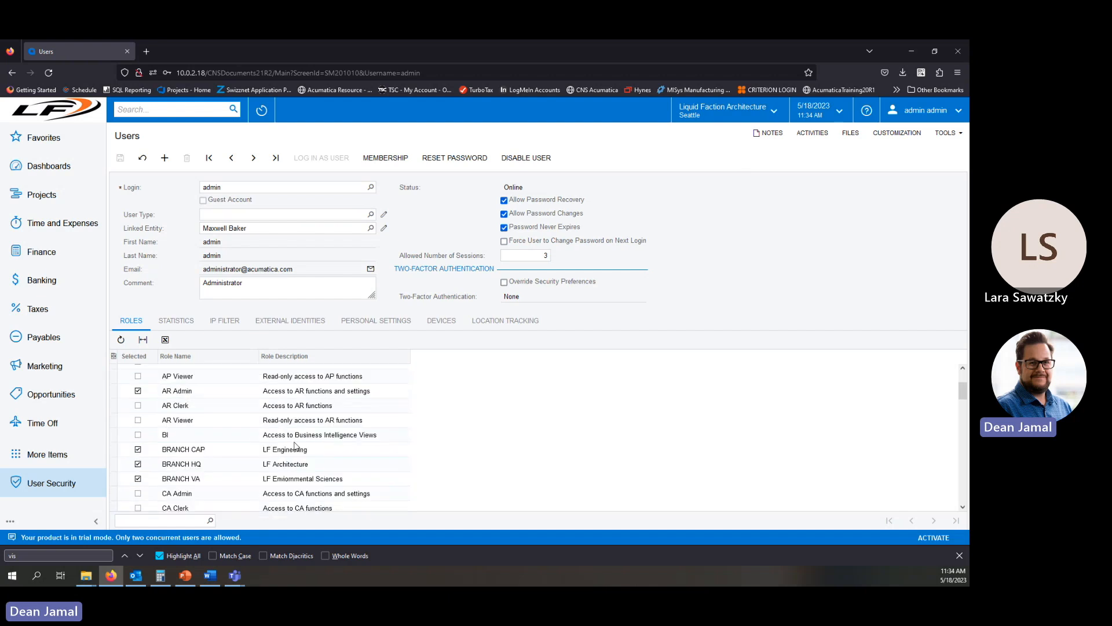
{"action": "left_click", "coordinate": [138, 450]}
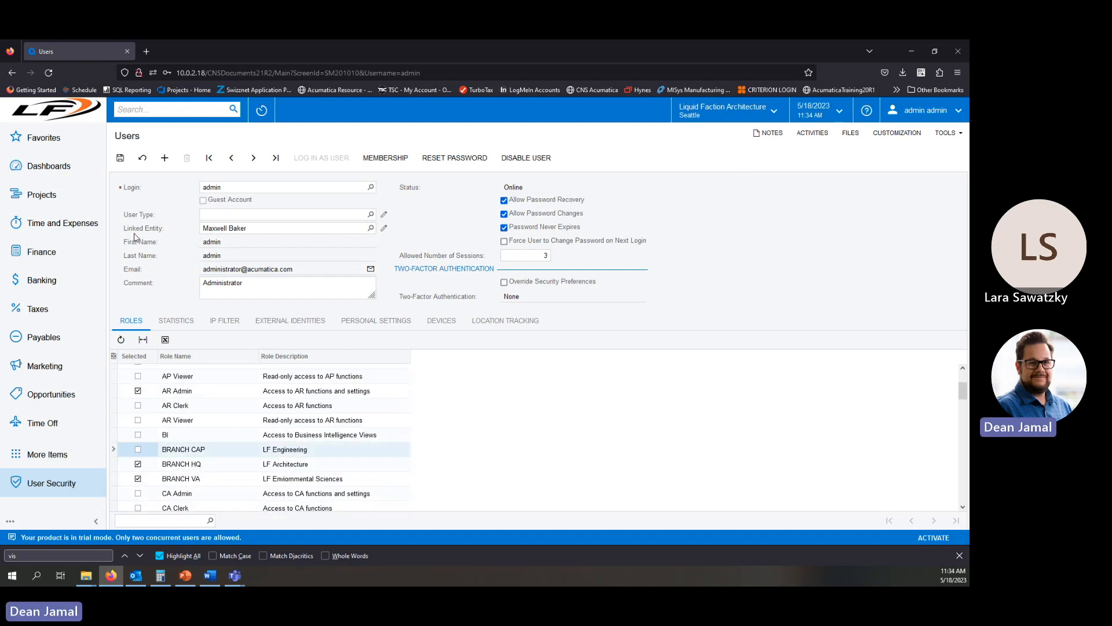
{"action": "left_click", "coordinate": [121, 160]}
Switch the active branch to Vancouver, then Edmonton, then back to Vancouver, checking the available branch list.
{"action": "left_click", "coordinate": [742, 110]}
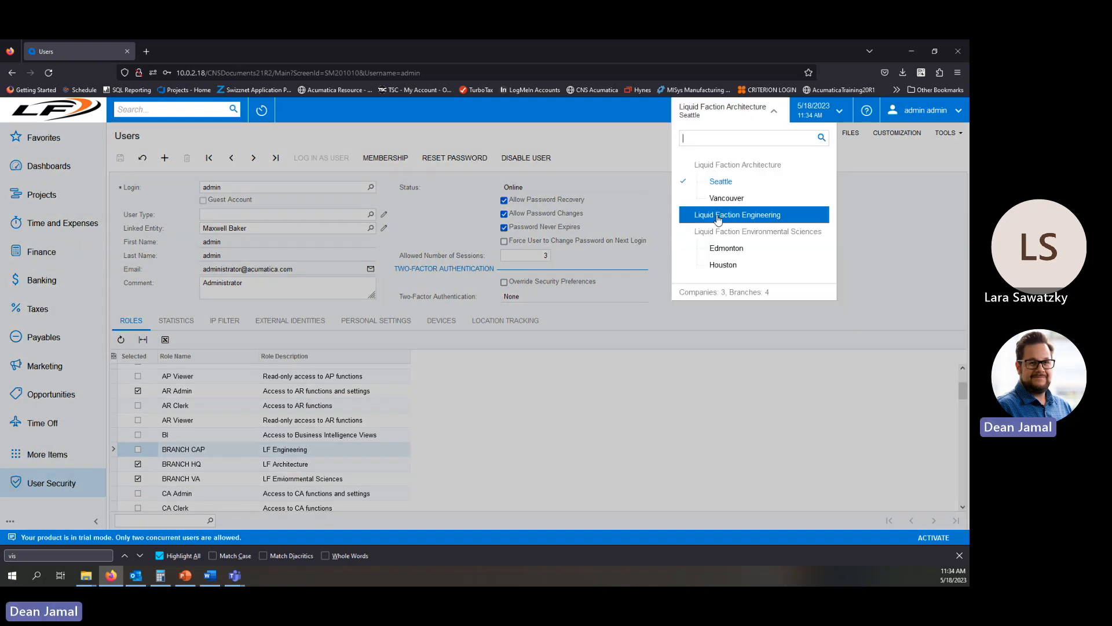
{"action": "left_click", "coordinate": [731, 198]}
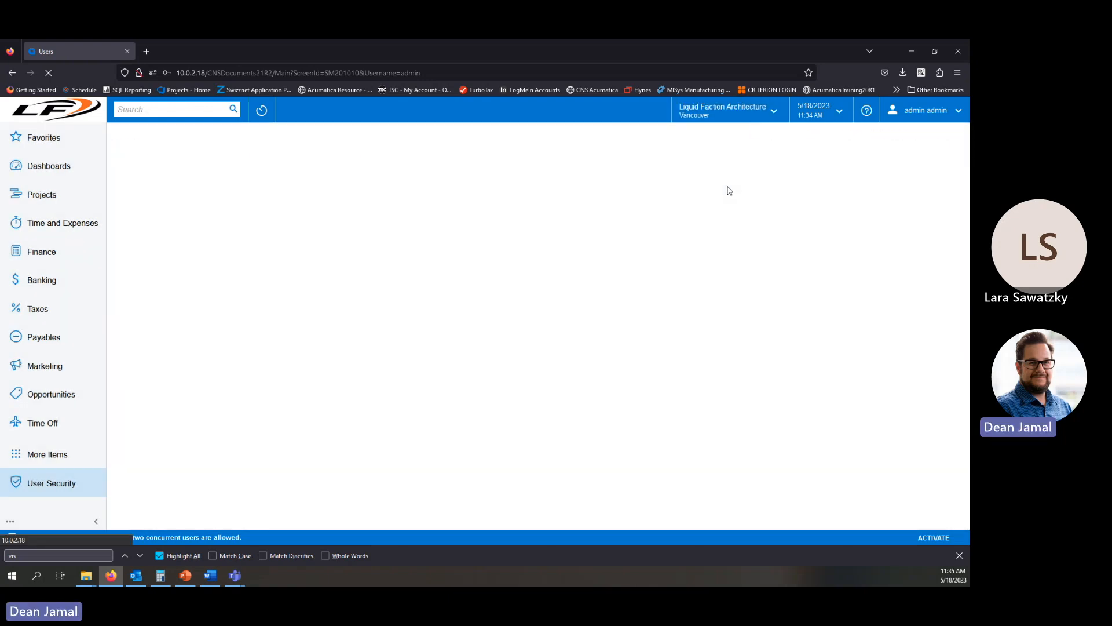
{"action": "left_click", "coordinate": [757, 116]}
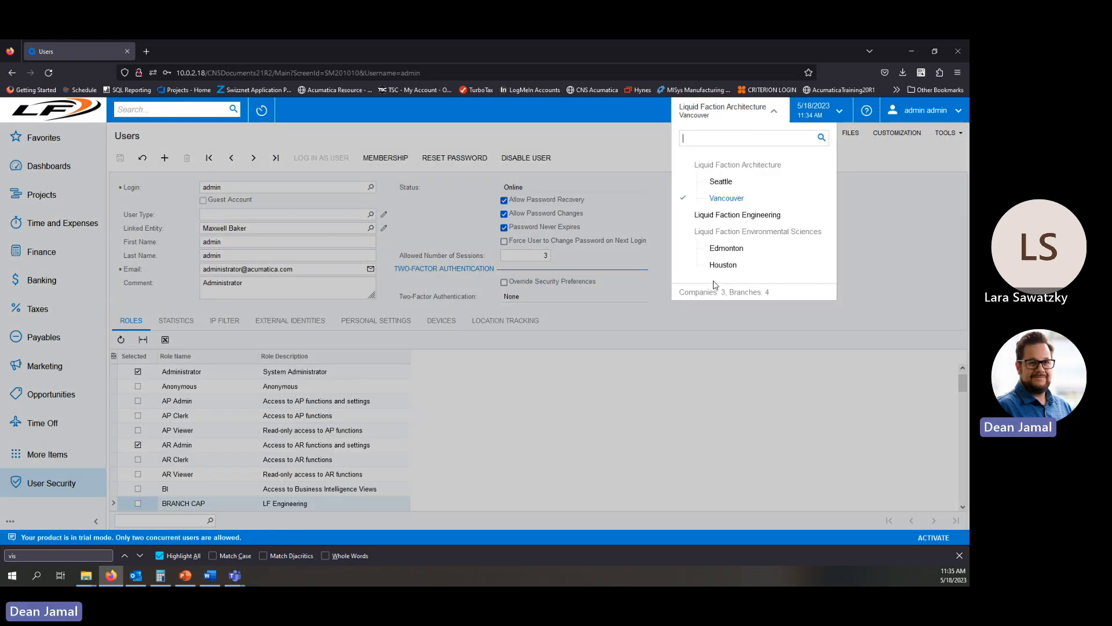
{"action": "left_click", "coordinate": [730, 249]}
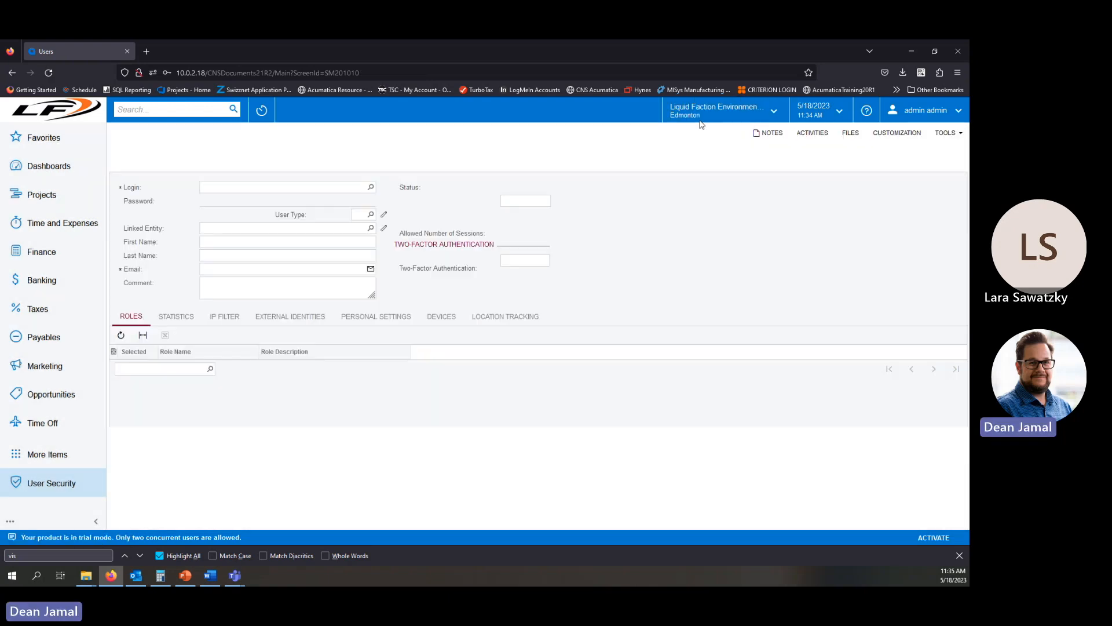
{"action": "left_click", "coordinate": [742, 117]}
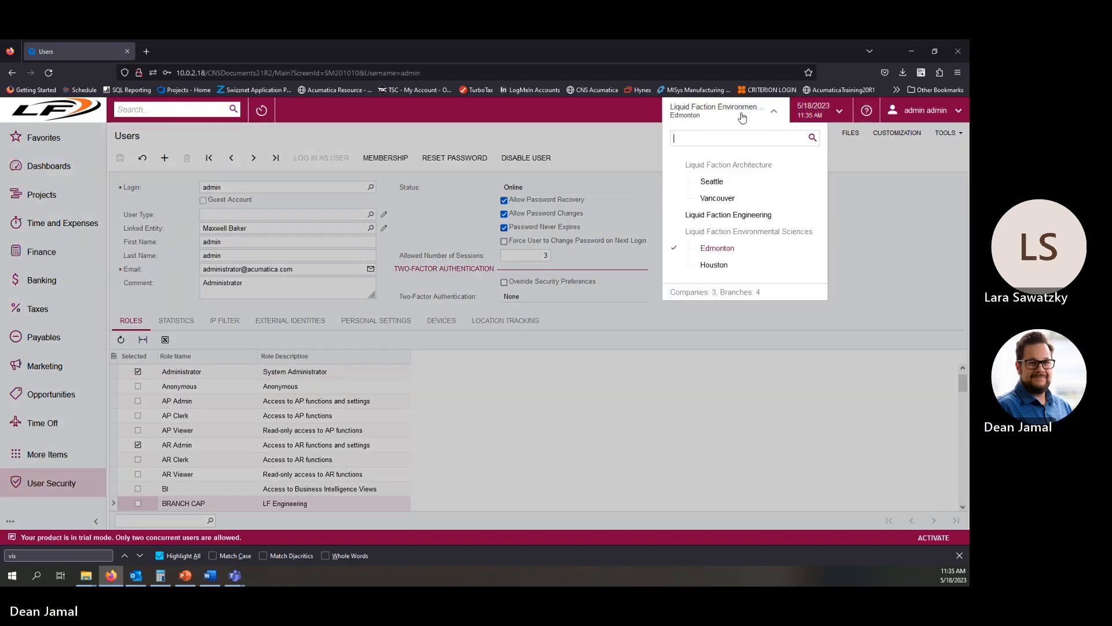
{"action": "left_click", "coordinate": [731, 197]}
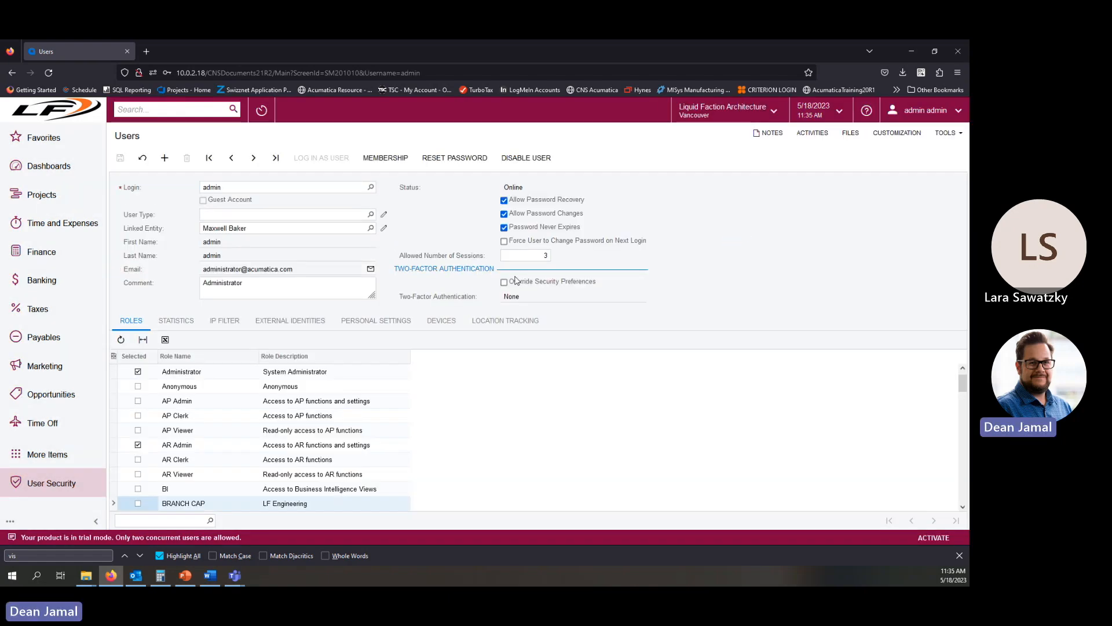
Reassign the BRANCH CAP role to the admin user and review the branch list again.
{"action": "scroll", "coordinate": [142, 467], "scroll_direction": "down", "scroll_amount": 3}
{"action": "left_click", "coordinate": [138, 457]}
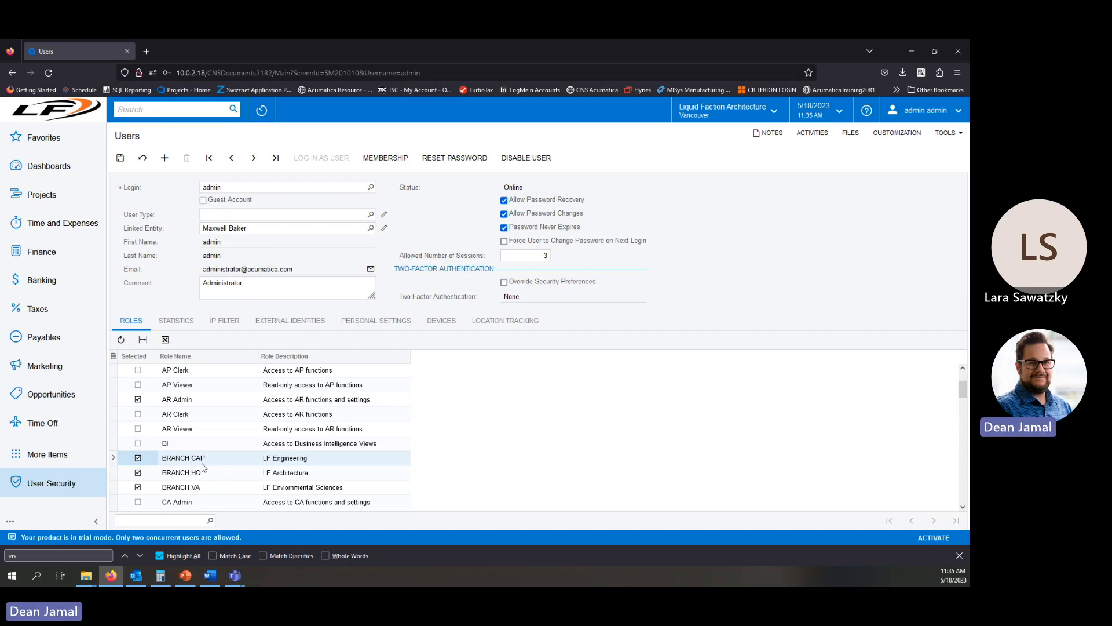
{"action": "left_click", "coordinate": [727, 111]}
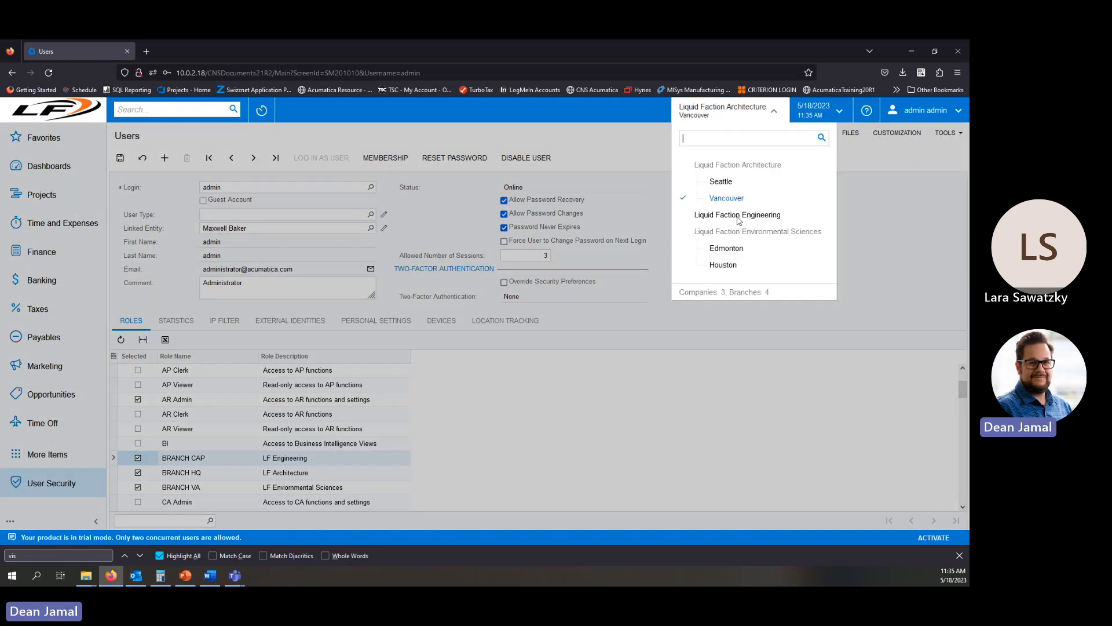
{"action": "left_click", "coordinate": [59, 478]}
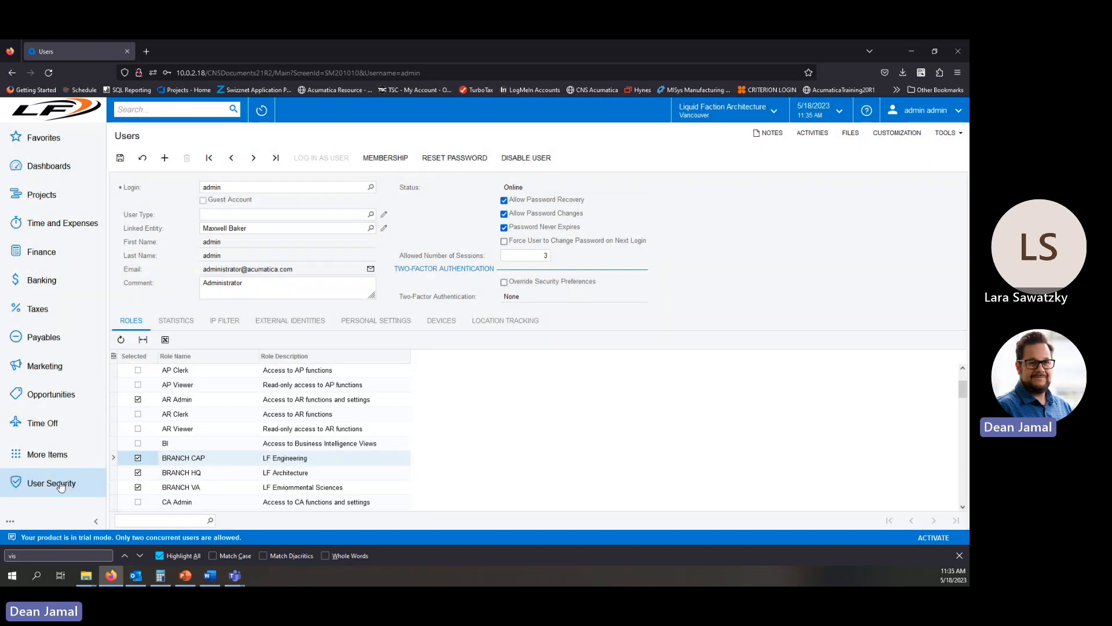
{"action": "left_click", "coordinate": [62, 486]}
{"action": "left_click", "coordinate": [59, 487]}
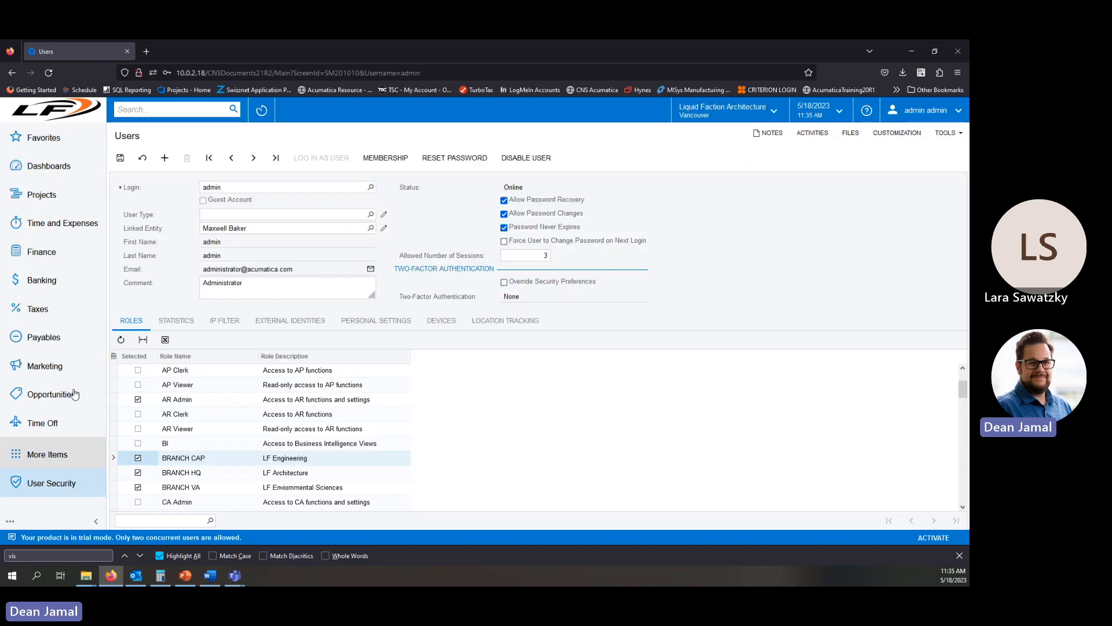
Search for Companies and open the CAPITAL company record to examine its access role.
{"action": "type", "text": "compan"}
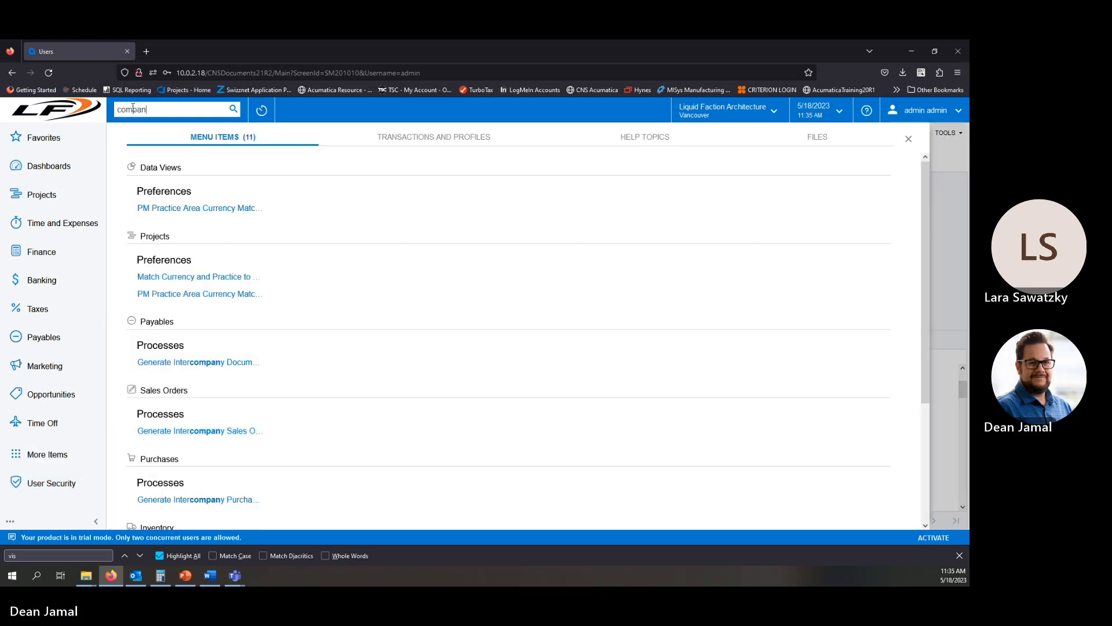
{"action": "scroll", "coordinate": [285, 257], "scroll_direction": "down", "scroll_amount": 3}
{"action": "scroll", "coordinate": [286, 257], "scroll_direction": "down", "scroll_amount": 1}
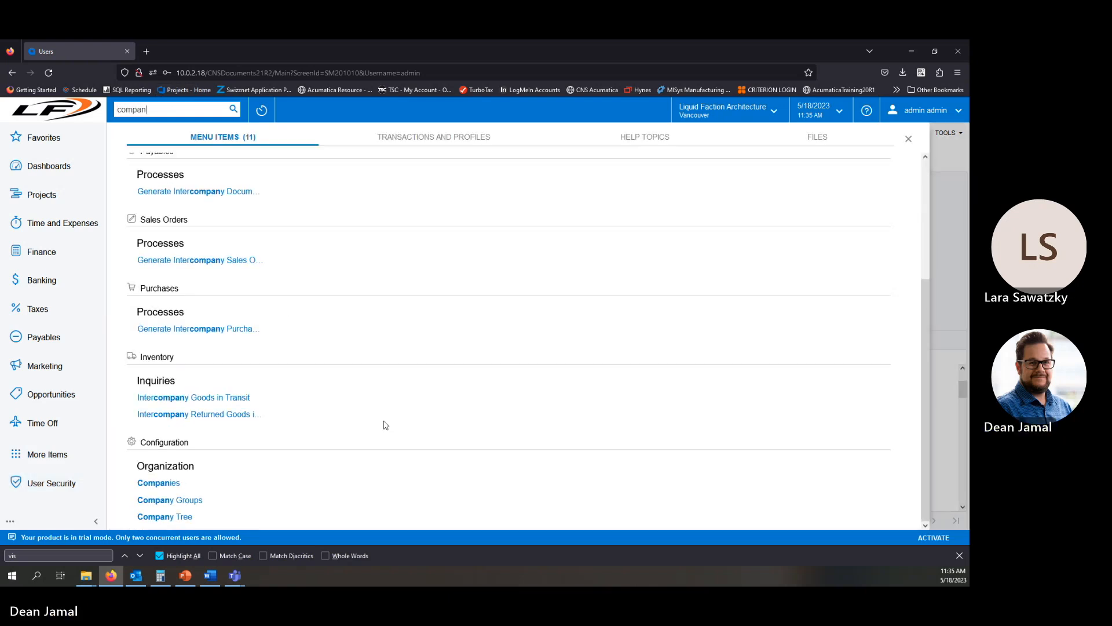
{"action": "left_click", "coordinate": [160, 484]}
{"action": "left_click", "coordinate": [501, 342]}
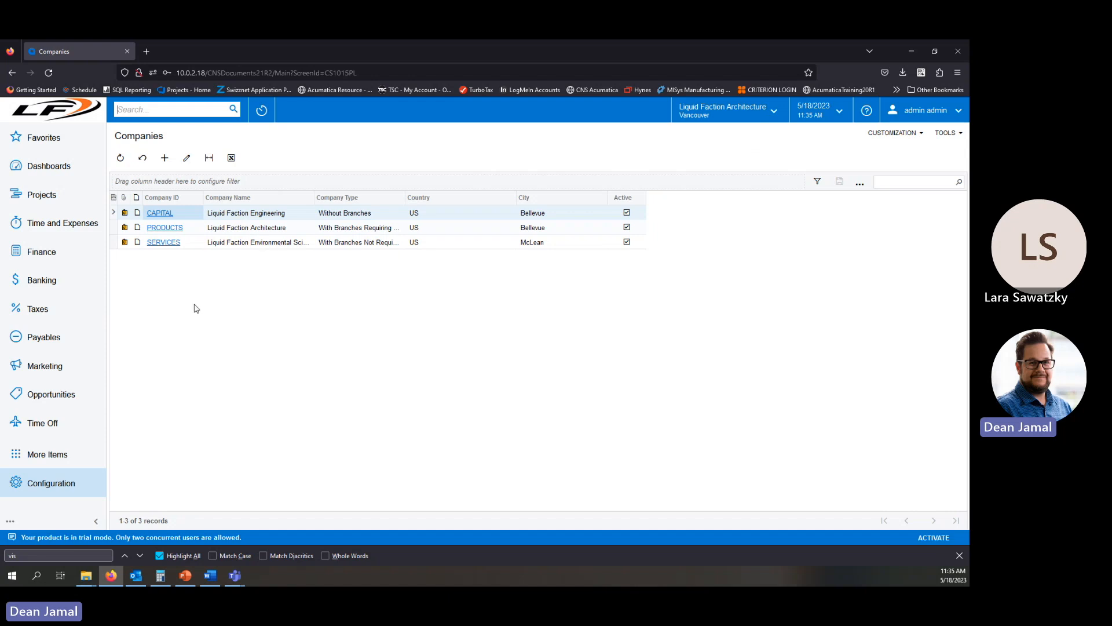
{"action": "left_click", "coordinate": [165, 214]}
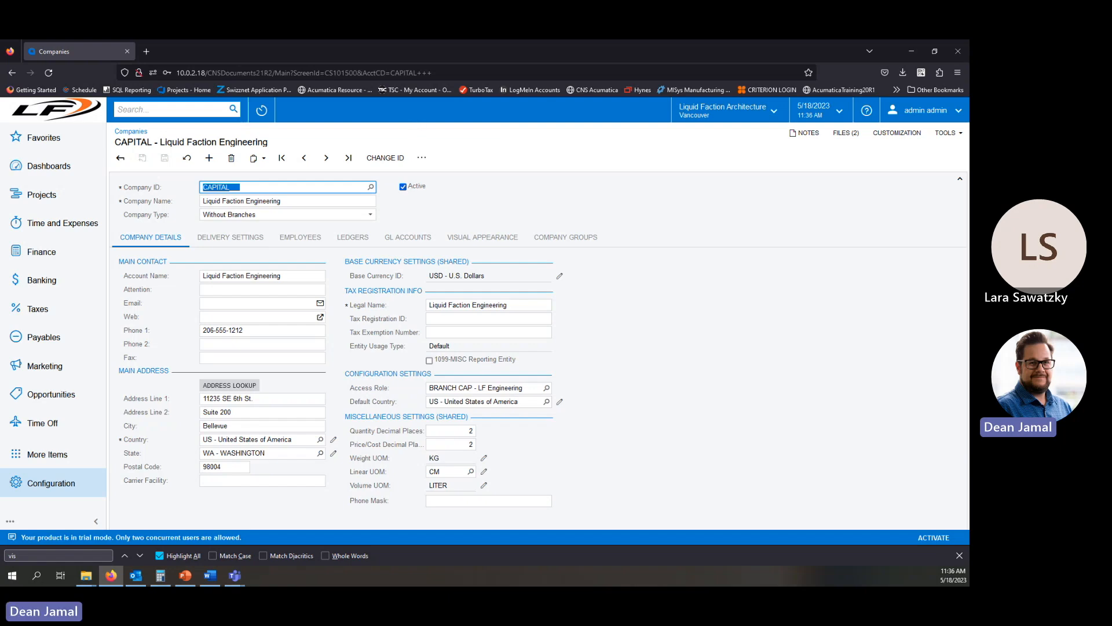
Show the Visibility Restriction slide in full screen, then return to the browser.
{"action": "left_click", "coordinate": [185, 576]}
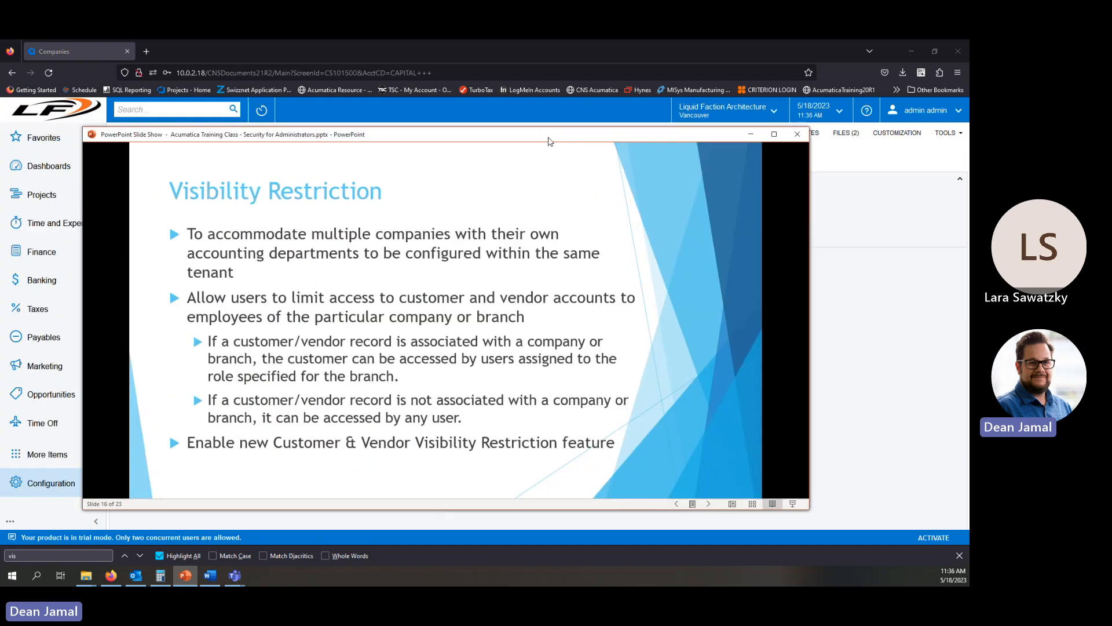
{"action": "double_click", "coordinate": [550, 138]}
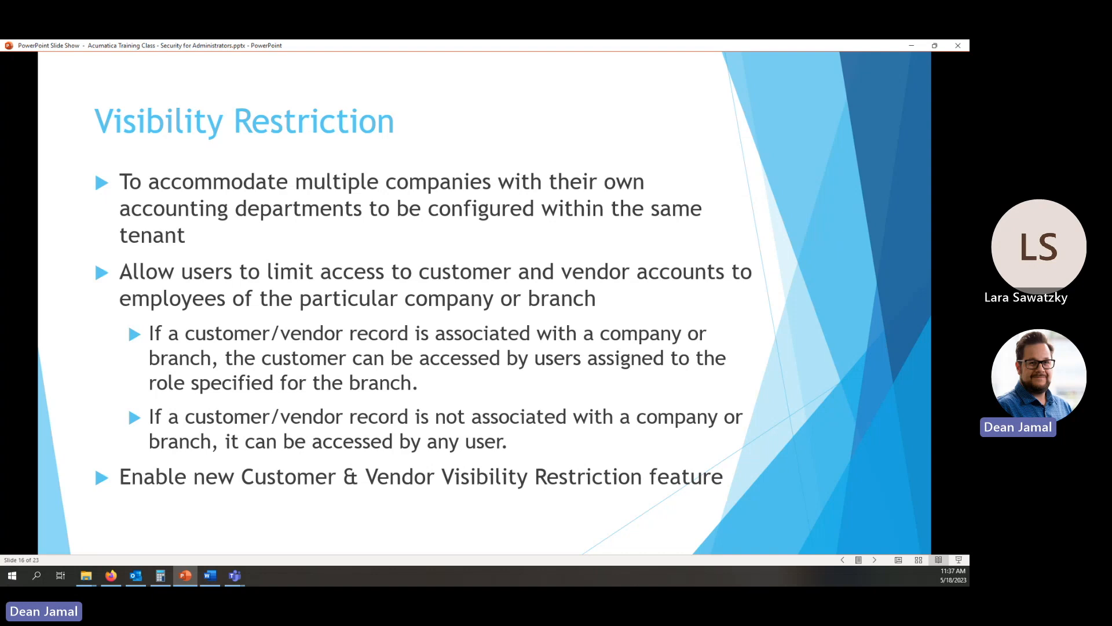
{"action": "left_click_drag", "start_coordinate": [420, 50], "coordinate": [0, 99]}
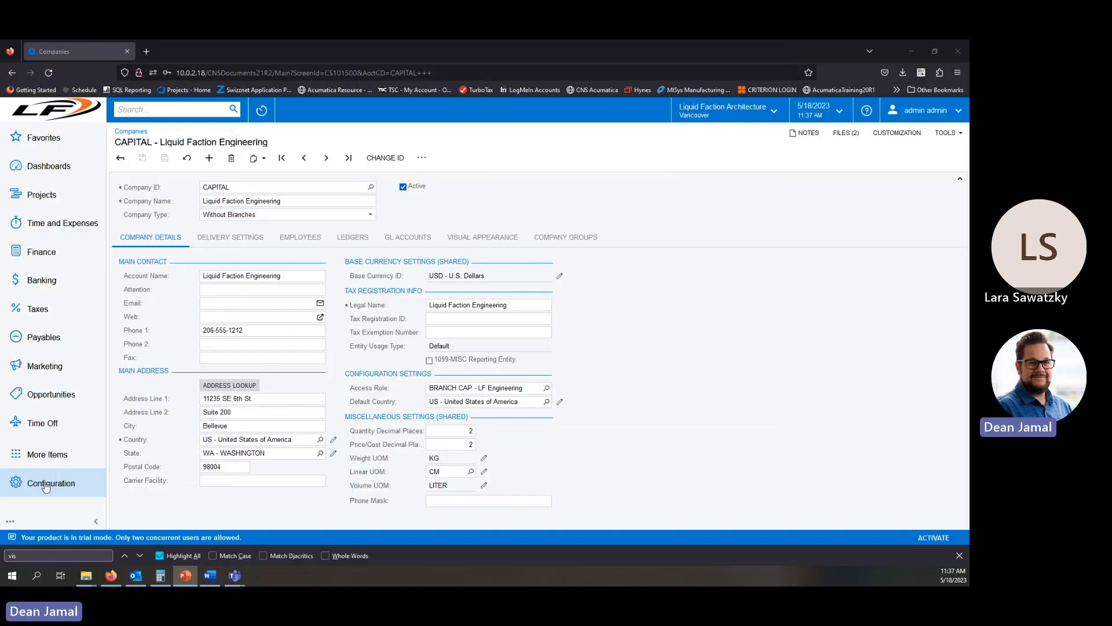
Open Enable/Disable Features to check the Customer and Vendor Visibility Restriction feature.
{"action": "left_click", "coordinate": [184, 107]}
{"action": "type", "text": "enable"}
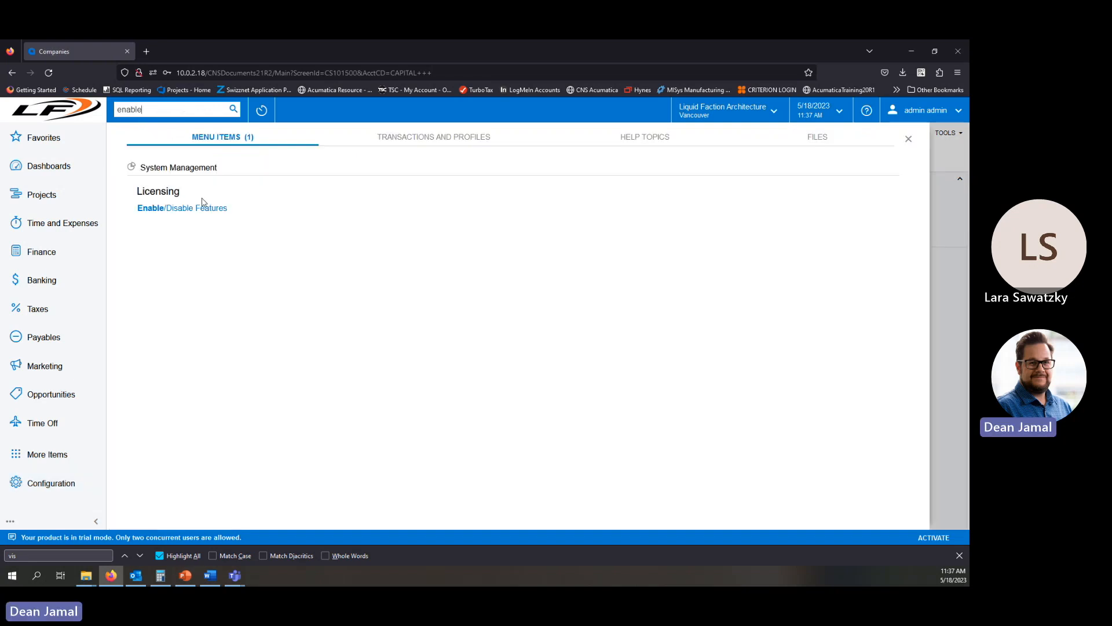
{"action": "left_click", "coordinate": [196, 209]}
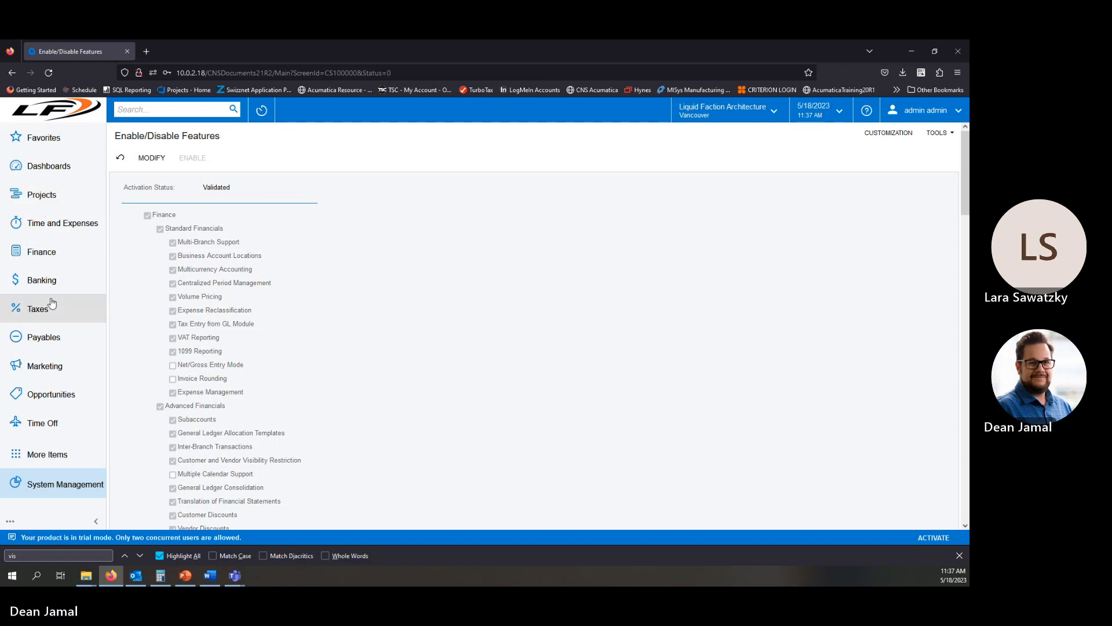
Open the Vendors list from Payables and open vendor AACUSTOMER - Alta Ace.
{"action": "left_click", "coordinate": [51, 196]}
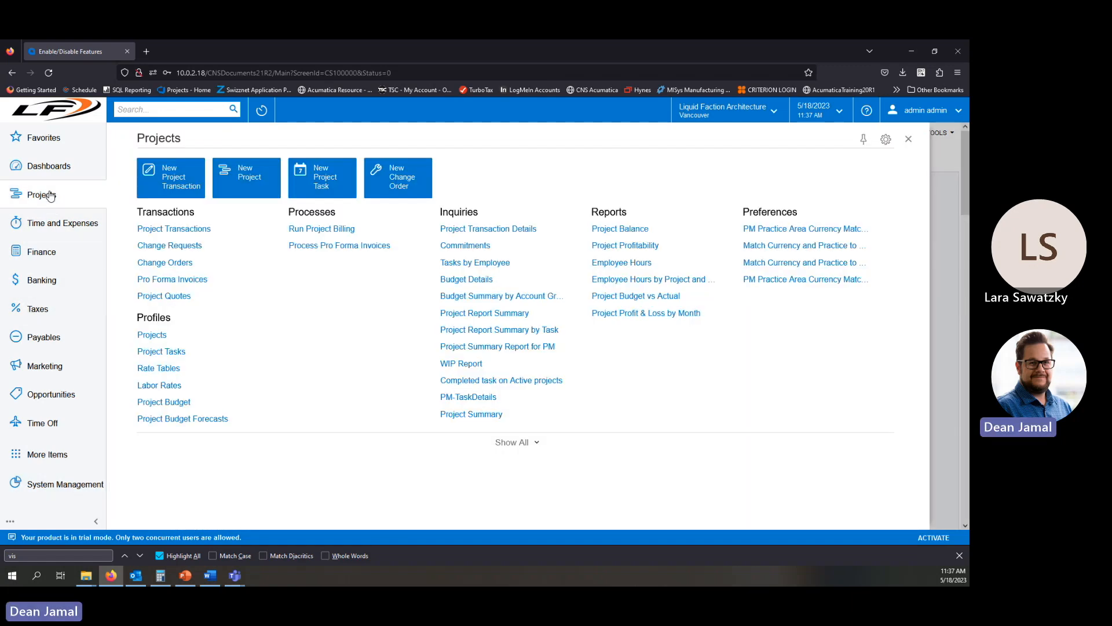
{"action": "left_click", "coordinate": [40, 252]}
{"action": "left_click", "coordinate": [43, 338]}
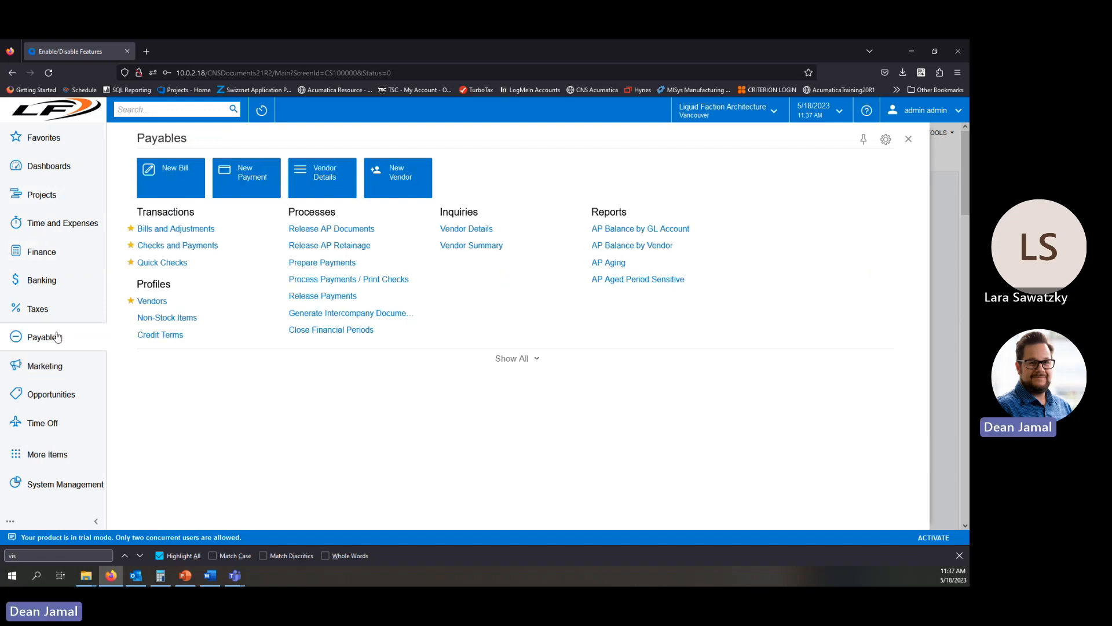
{"action": "left_click", "coordinate": [154, 296]}
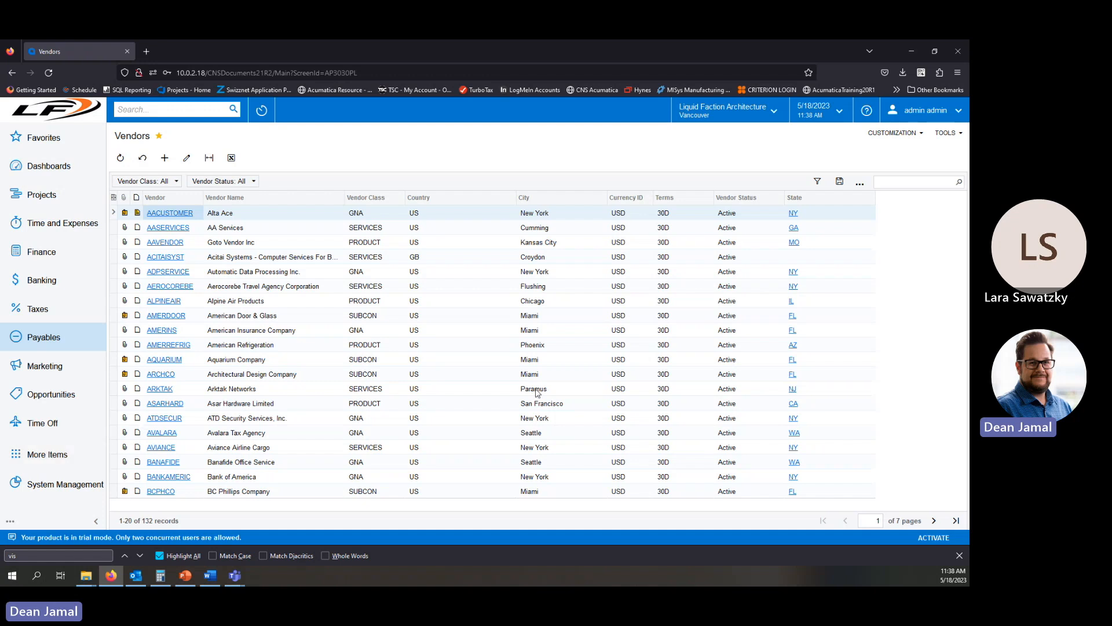
{"action": "left_click", "coordinate": [172, 214]}
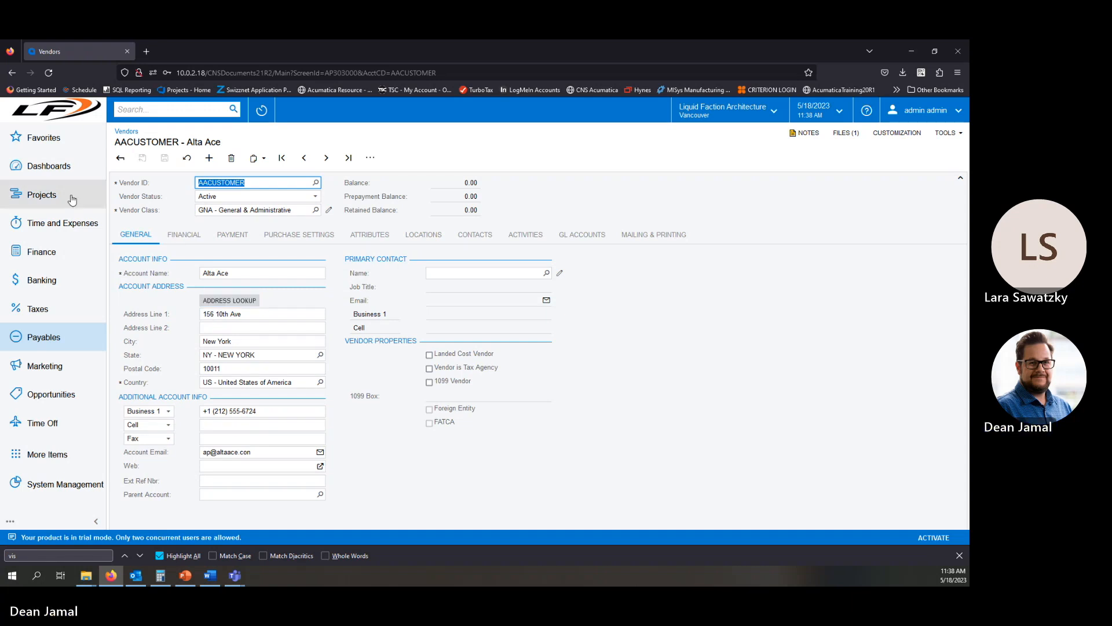
On the vendor's financial settings, set Restrict Visibility To to PRODUCTS - Liquid Faction Architecture.
{"action": "left_click", "coordinate": [185, 234]}
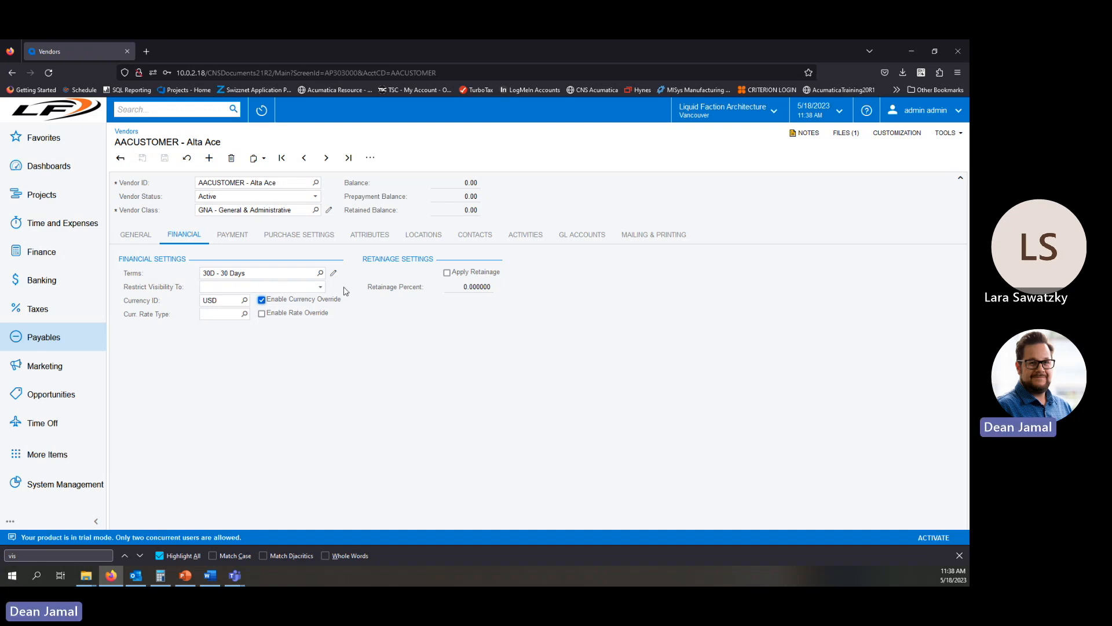
{"action": "left_click", "coordinate": [321, 289]}
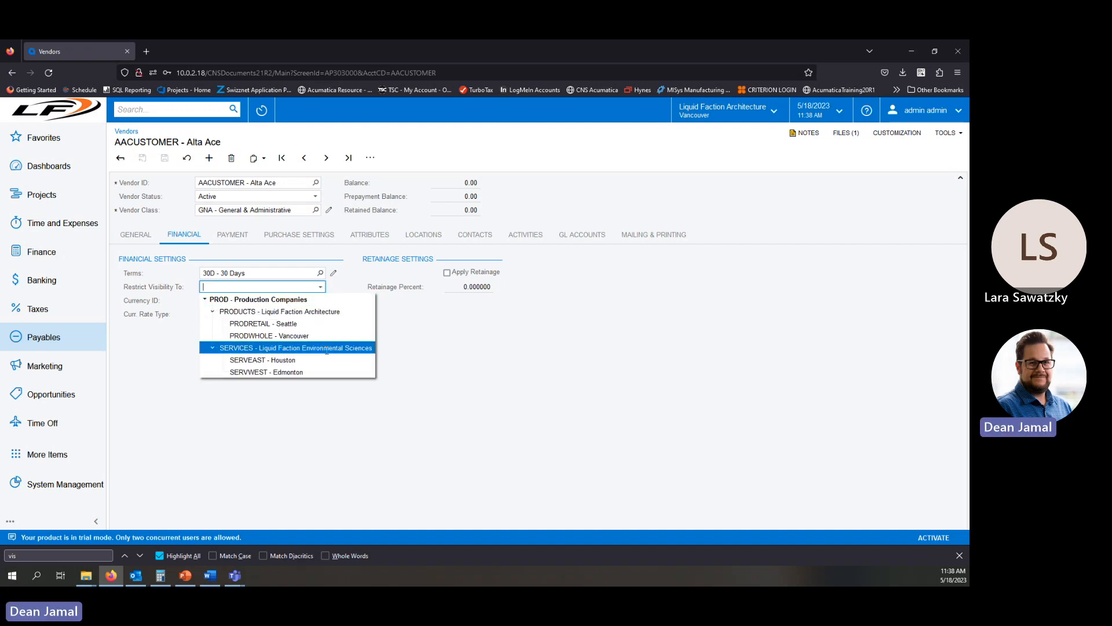
{"action": "left_click", "coordinate": [269, 312]}
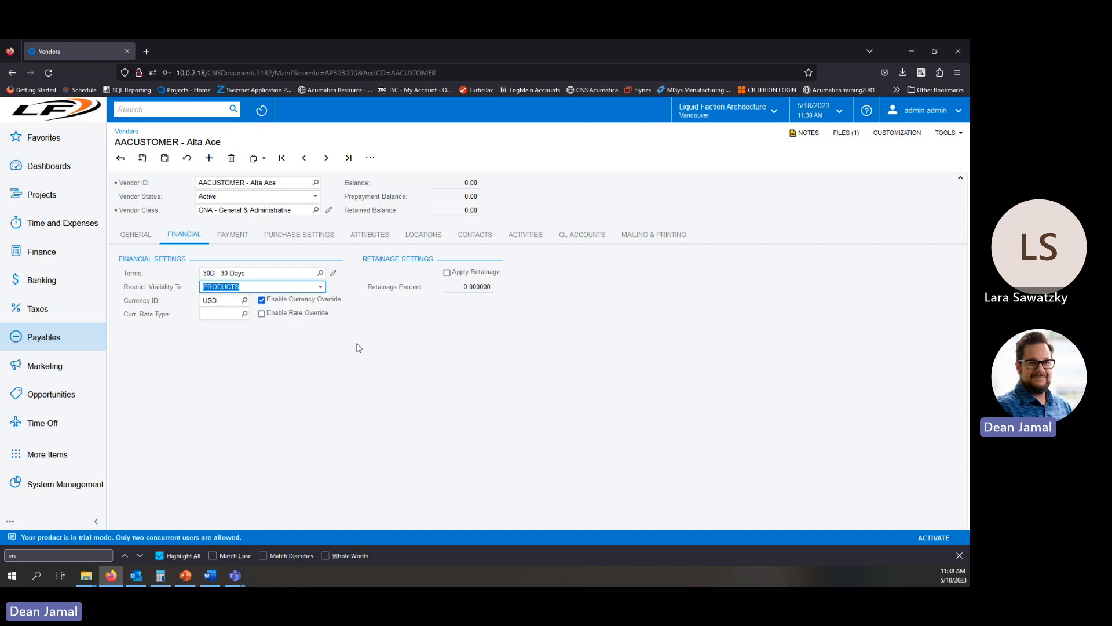
Switch to the slideshow and advance to the Monitor User Activities slide.
{"action": "left_click", "coordinate": [320, 288]}
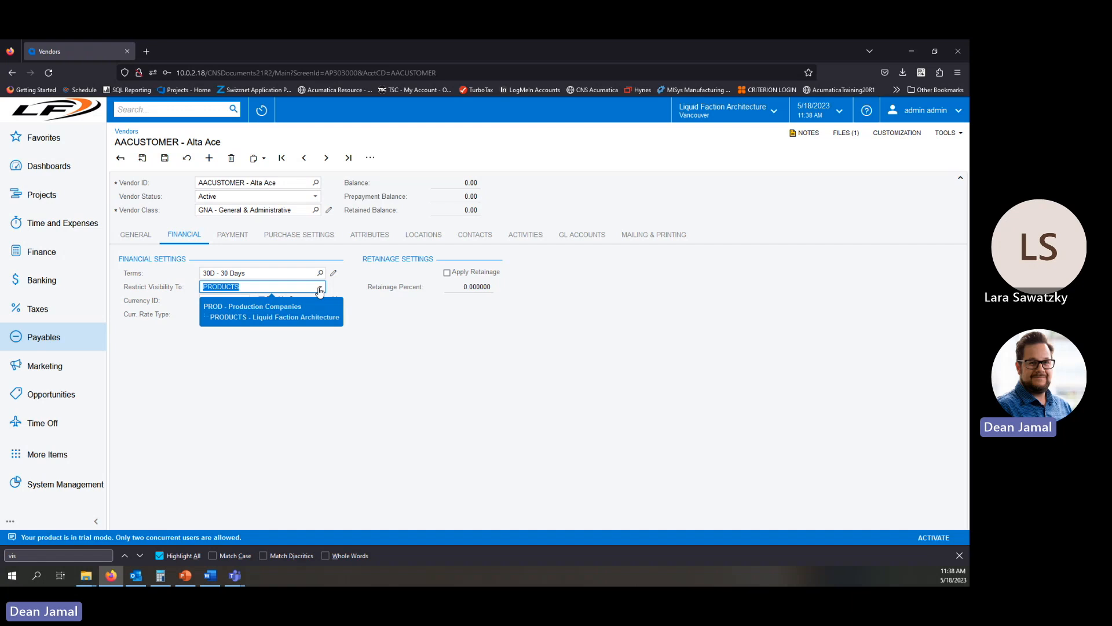
{"action": "left_click", "coordinate": [256, 295]}
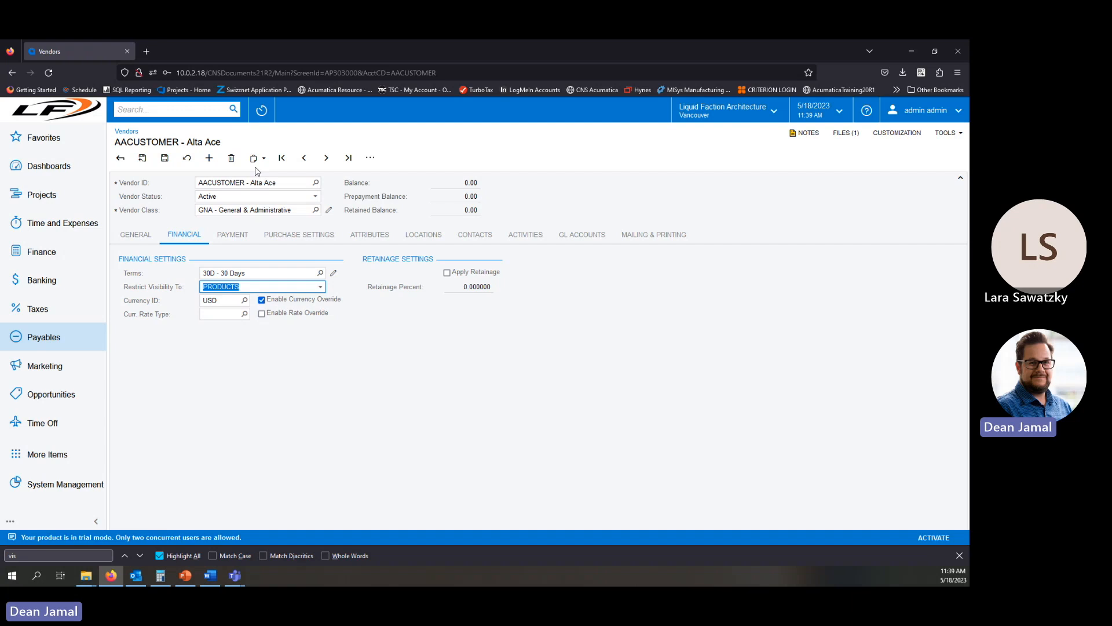
{"action": "key", "text": "alt+Tab"}
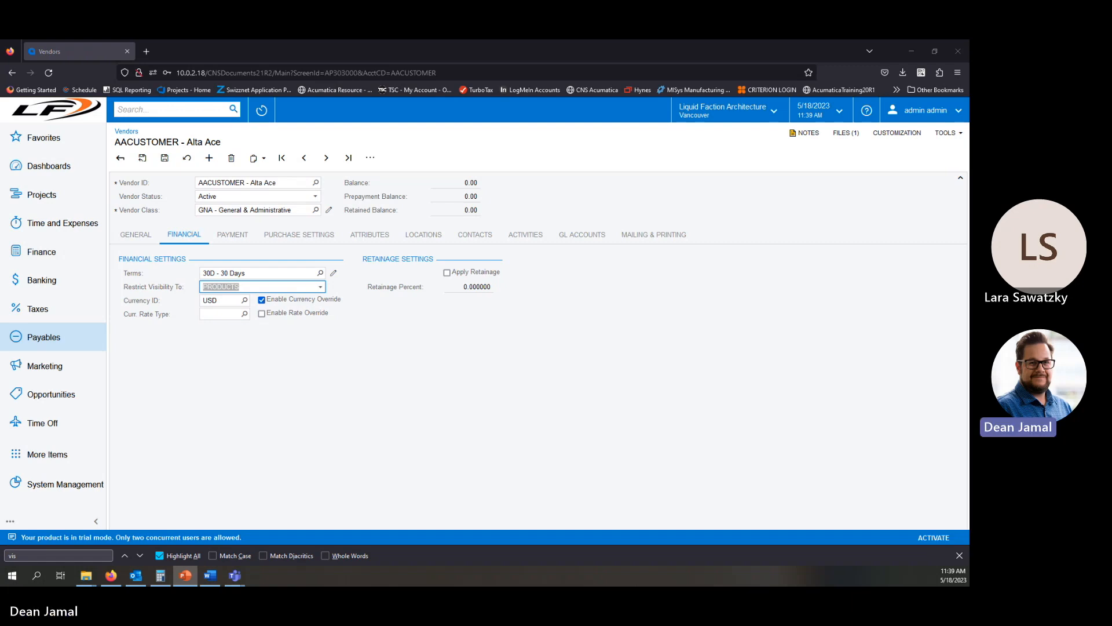
{"action": "left_click_drag", "start_coordinate": [0, 78], "coordinate": [615, 105]}
{"action": "double_click", "coordinate": [615, 105]}
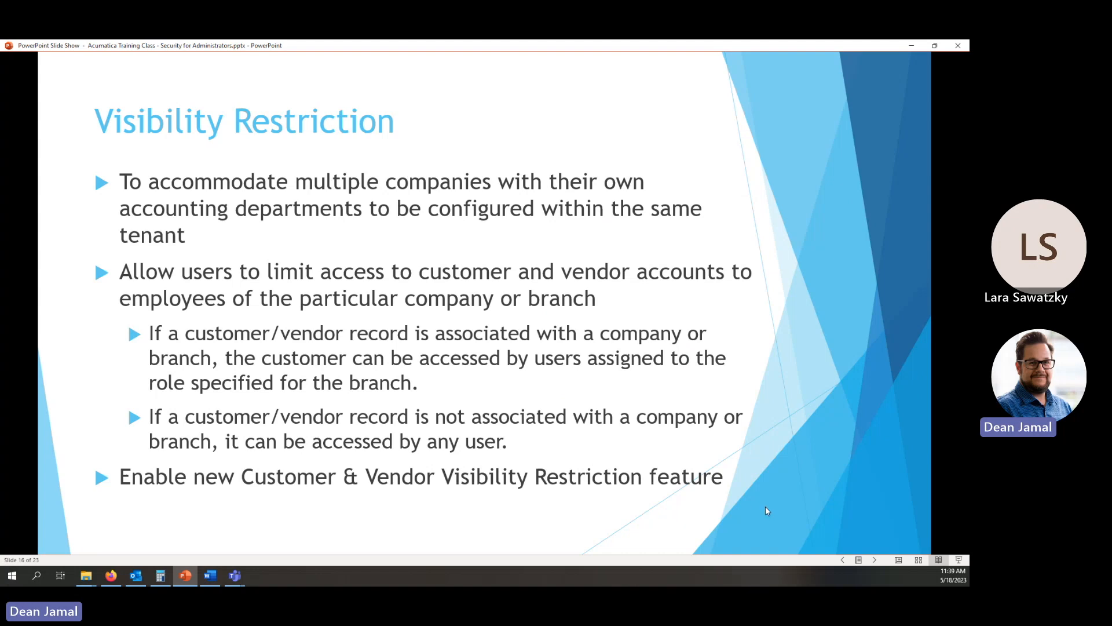
{"action": "left_click", "coordinate": [875, 560]}
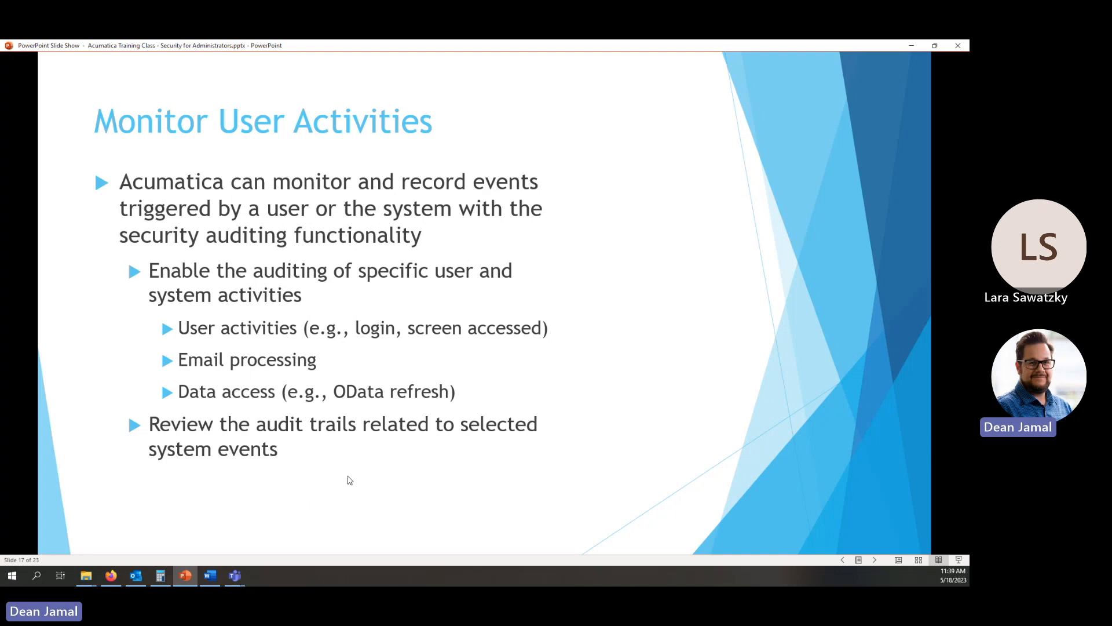
{"action": "left_click", "coordinate": [876, 560]}
Return to the browser and open Access History under User Security.
{"action": "key", "text": "alt+Tab"}
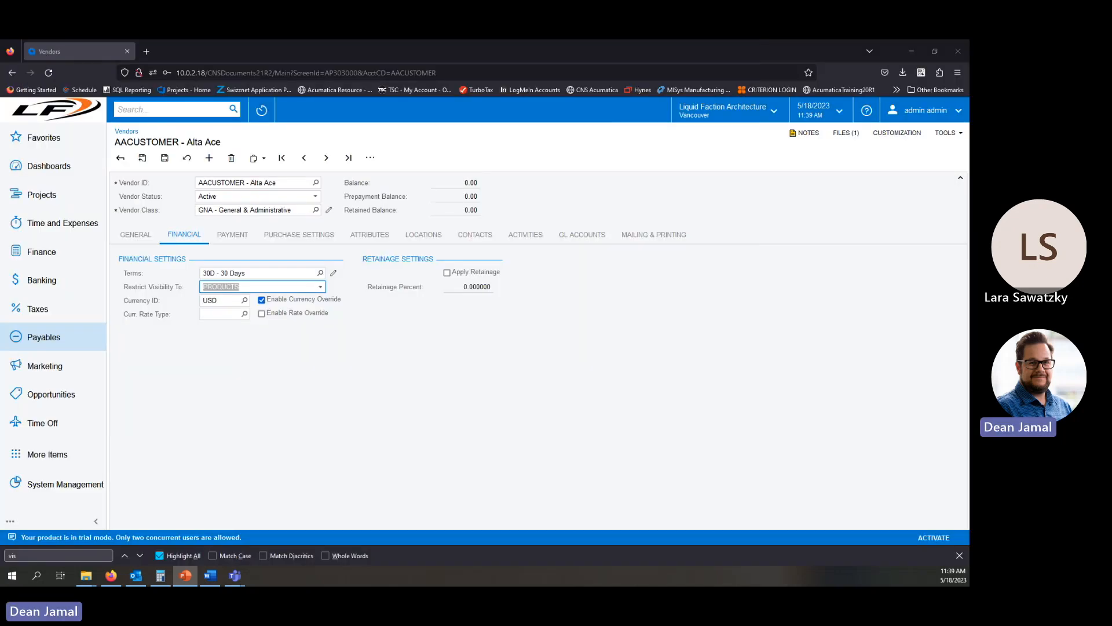
{"action": "left_click", "coordinate": [47, 485]}
{"action": "left_click", "coordinate": [49, 462]}
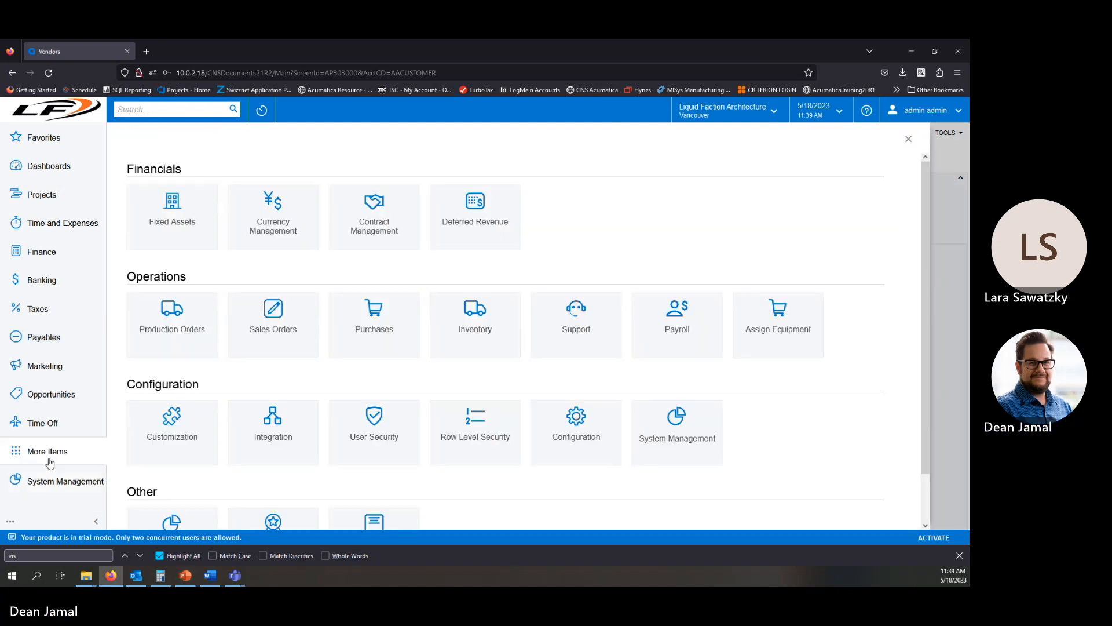
{"action": "left_click", "coordinate": [370, 443]}
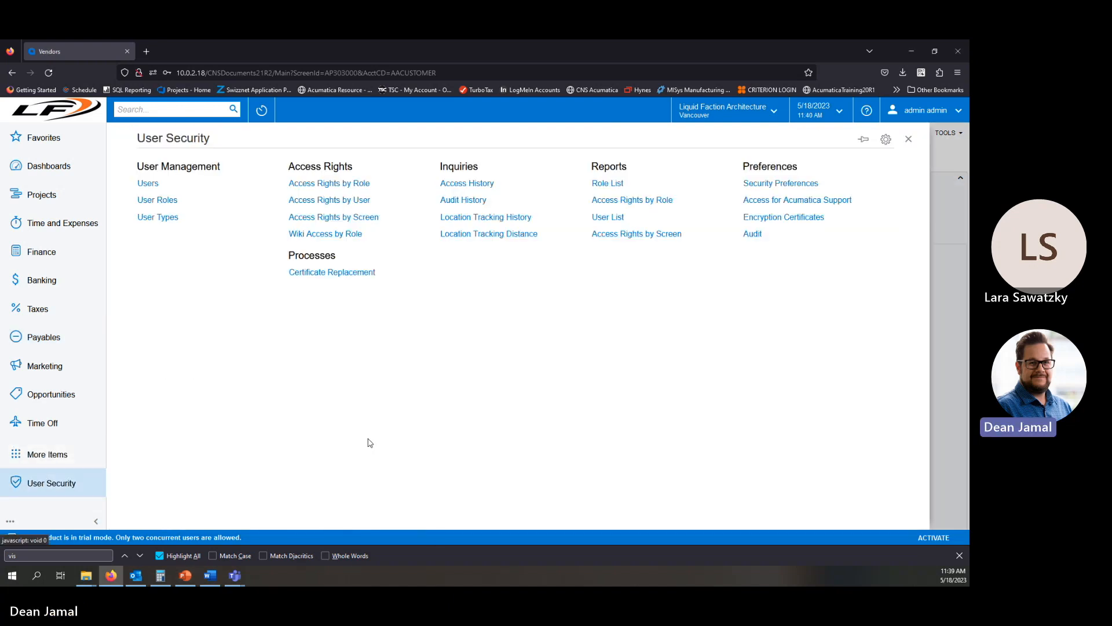
{"action": "left_click", "coordinate": [486, 184]}
{"action": "left_click", "coordinate": [503, 339]}
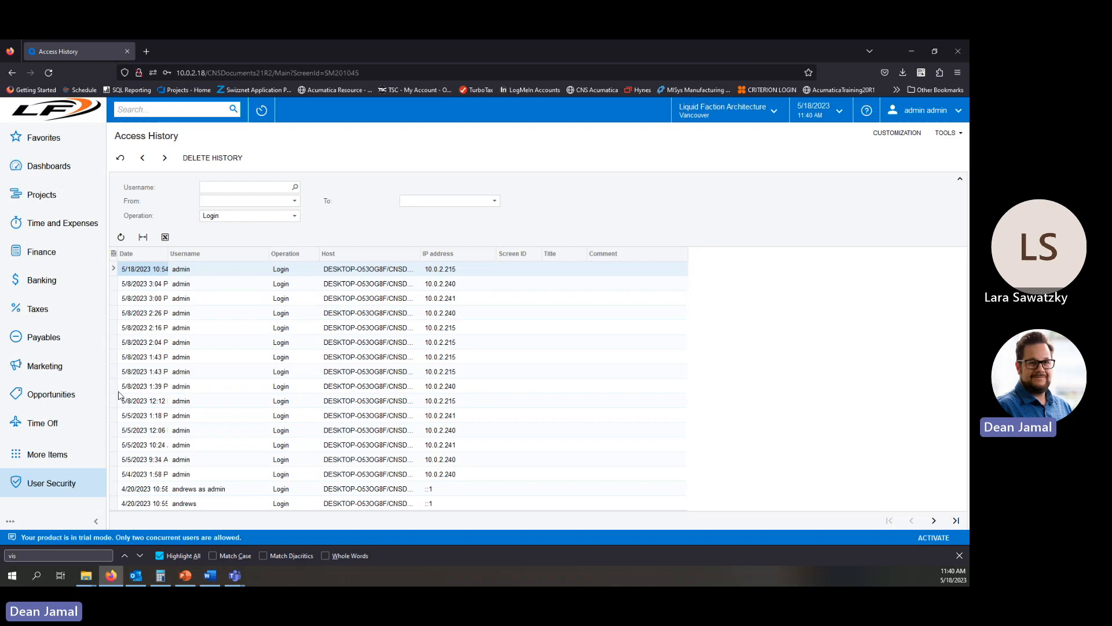
Filter the access history by the username andrews.
{"action": "left_click", "coordinate": [934, 520]}
{"action": "left_click", "coordinate": [934, 520]}
{"action": "left_click", "coordinate": [296, 188]}
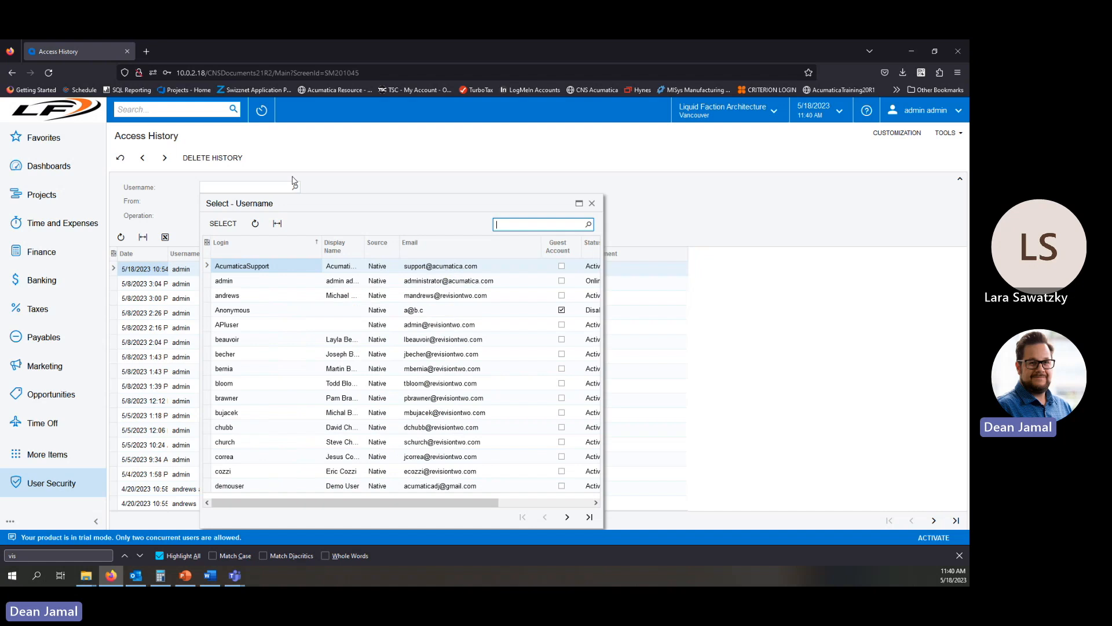
{"action": "double_click", "coordinate": [232, 296]}
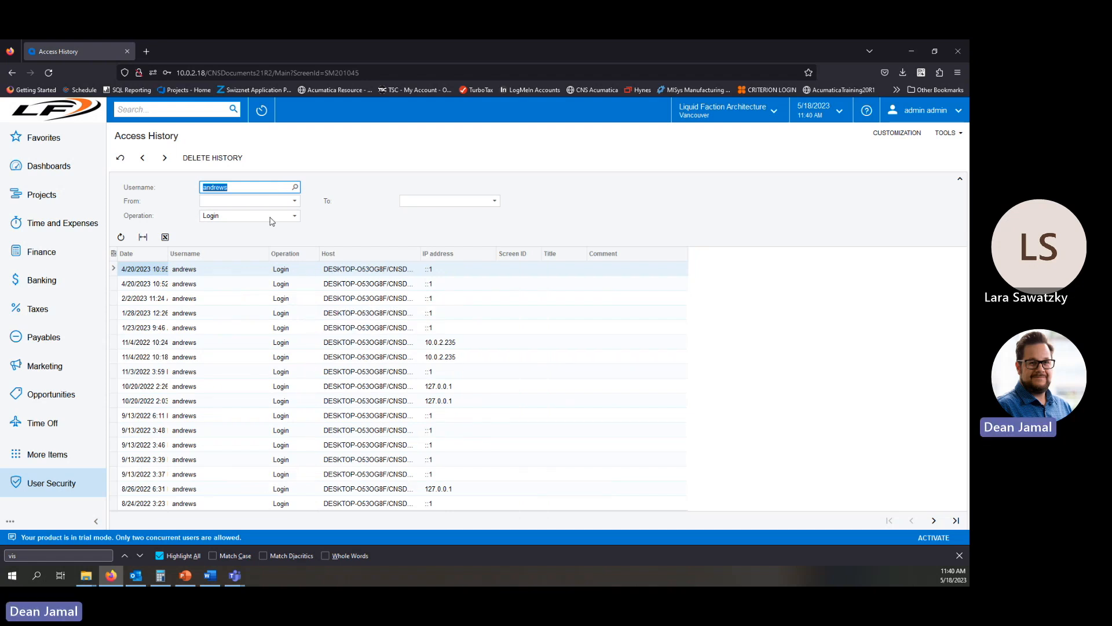
Filter the operation by Logout, Customization Published, Login Failed, and Session Expired in turn.
{"action": "left_click", "coordinate": [295, 215]}
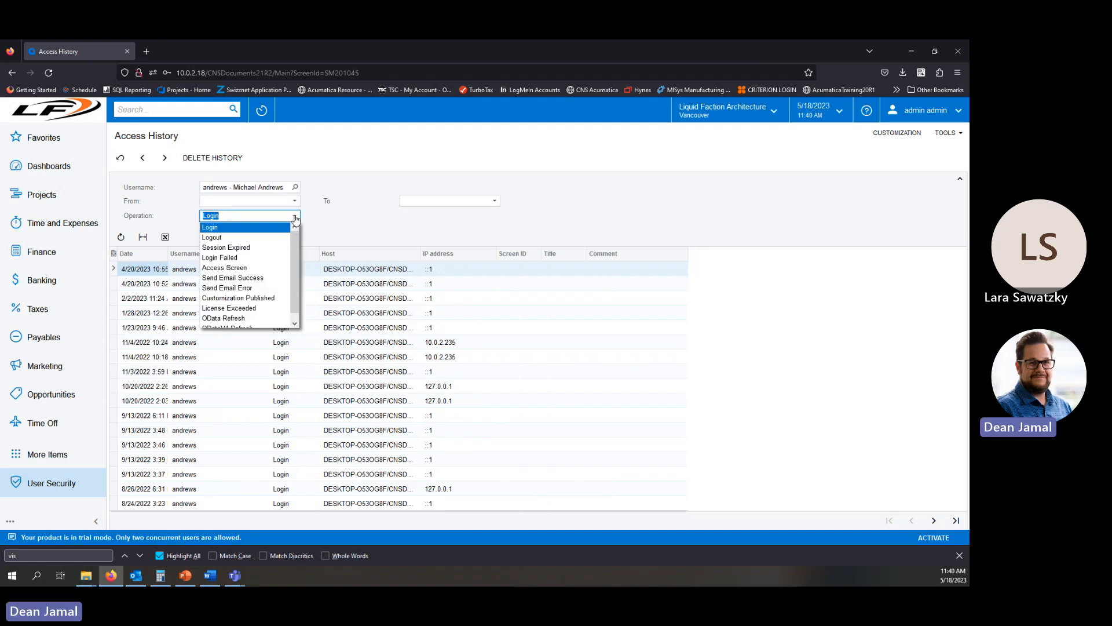
{"action": "left_click", "coordinate": [248, 238]}
{"action": "left_click", "coordinate": [294, 216]}
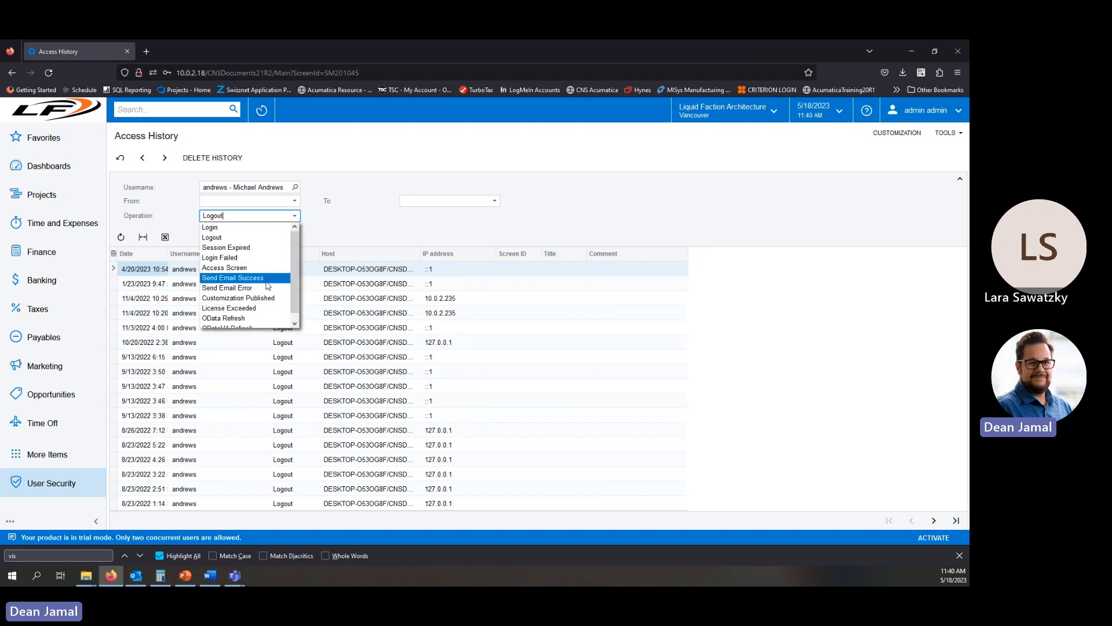
{"action": "left_click", "coordinate": [261, 297]}
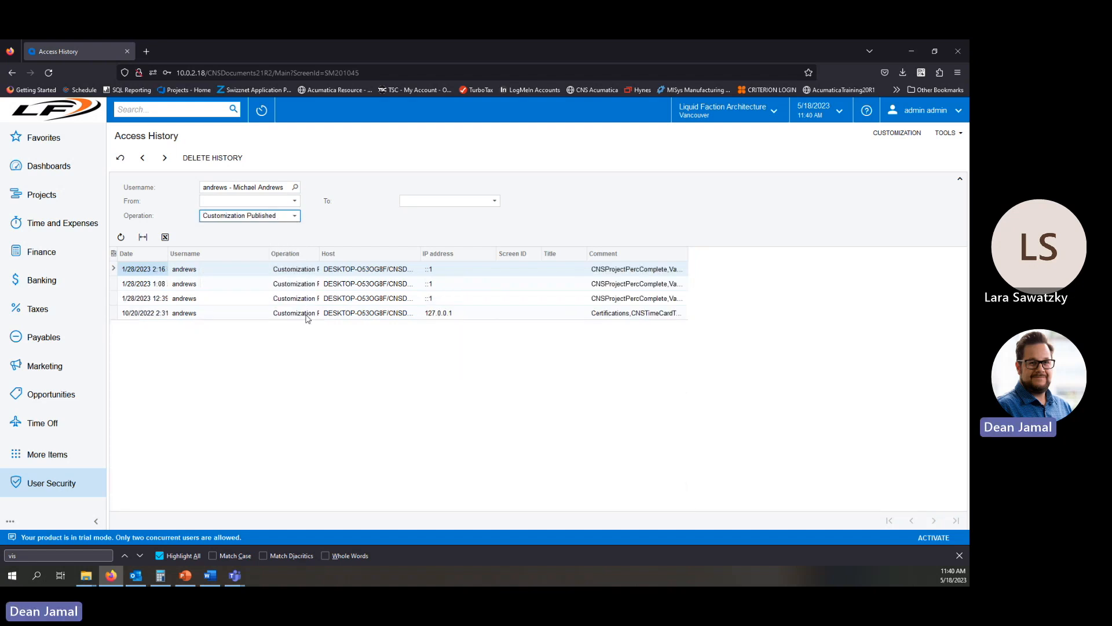
{"action": "left_click", "coordinate": [296, 218]}
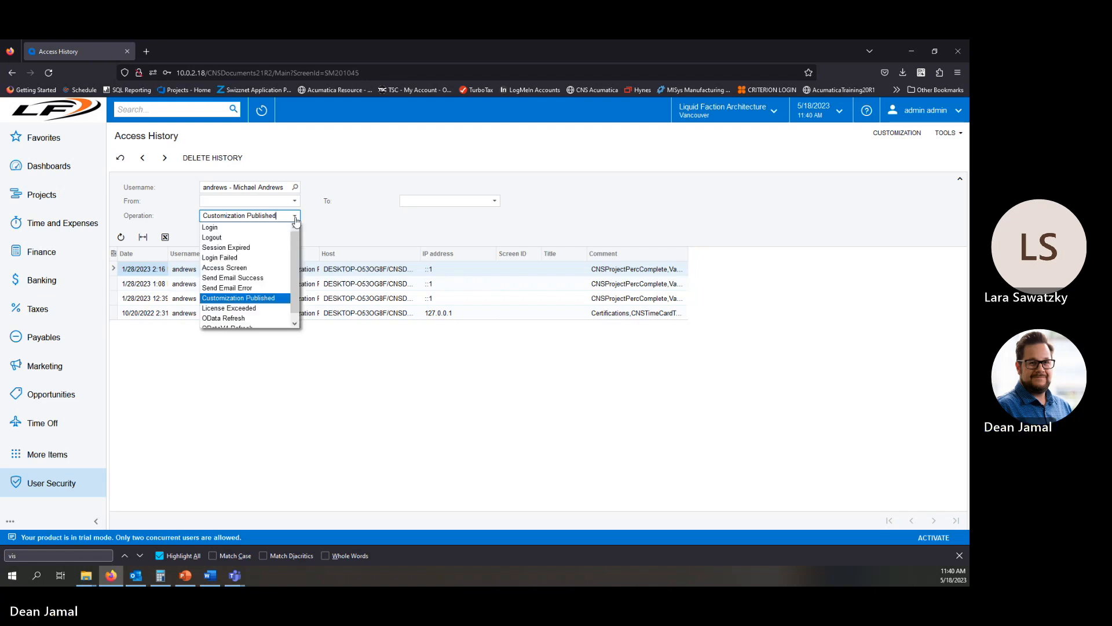
{"action": "left_click", "coordinate": [268, 261]}
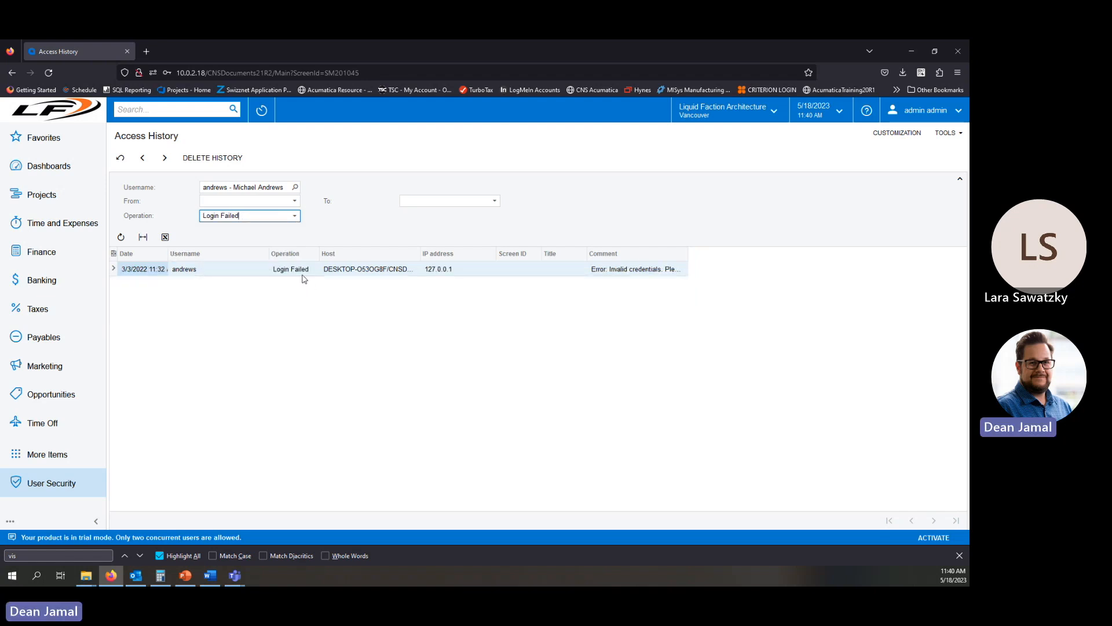
{"action": "left_click", "coordinate": [293, 218]}
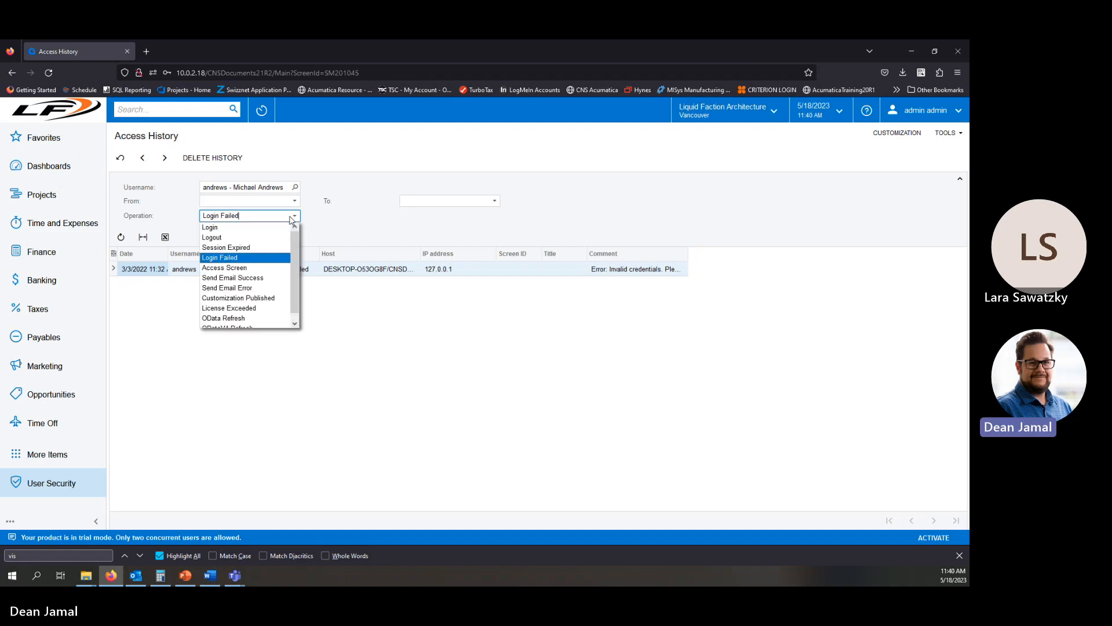
{"action": "left_click", "coordinate": [244, 247]}
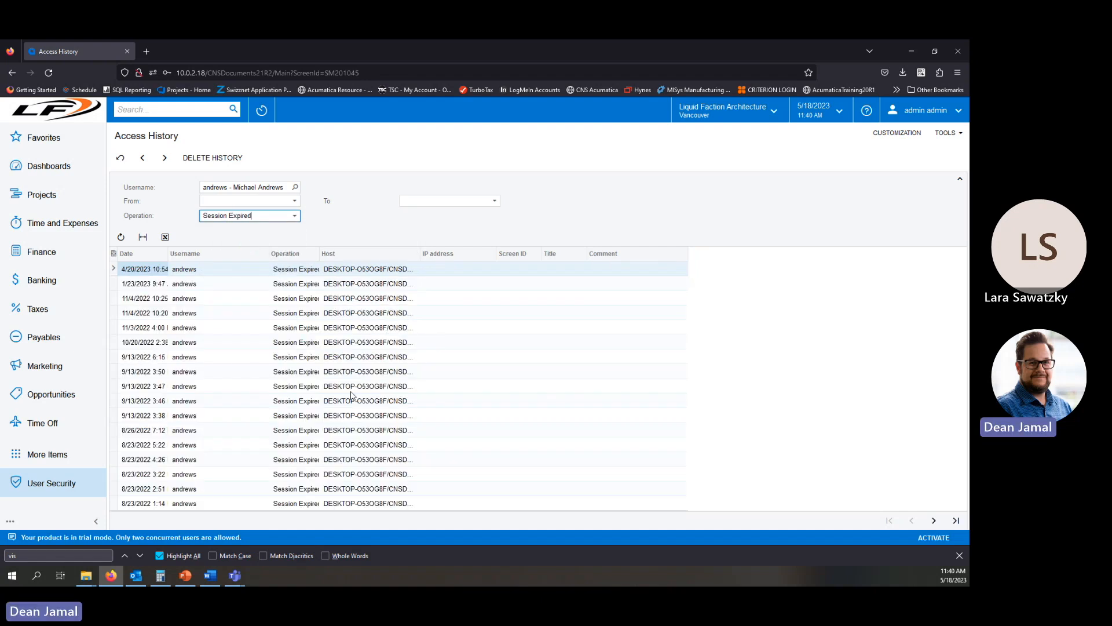
Clear the username filter on the access history.
{"action": "left_click", "coordinate": [295, 189]}
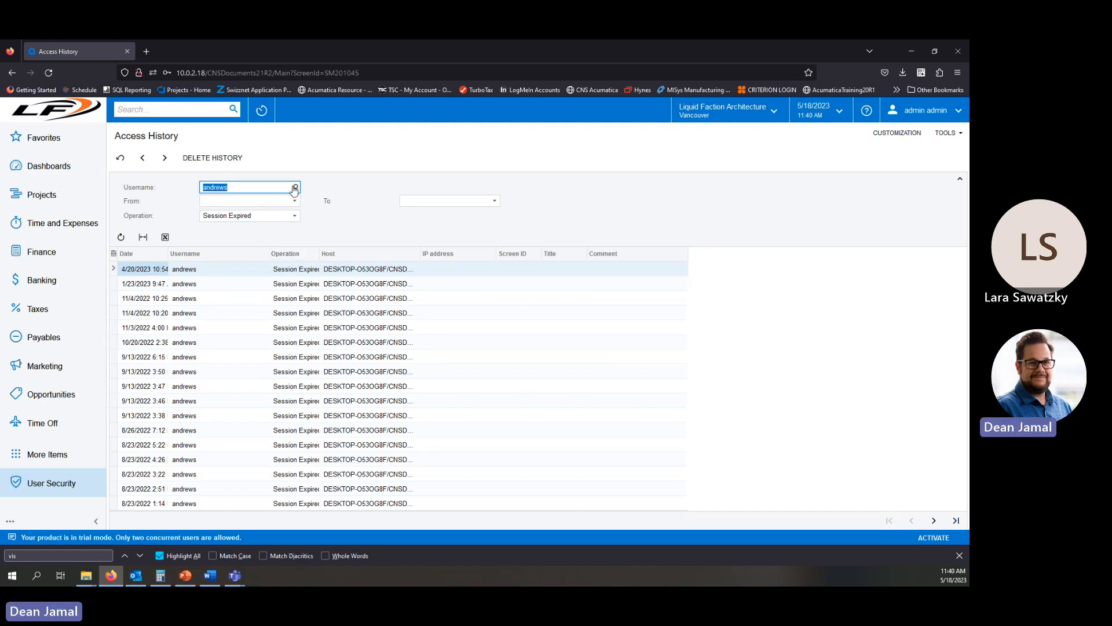
{"action": "key", "text": "Delete"}
{"action": "key", "text": "Tab"}
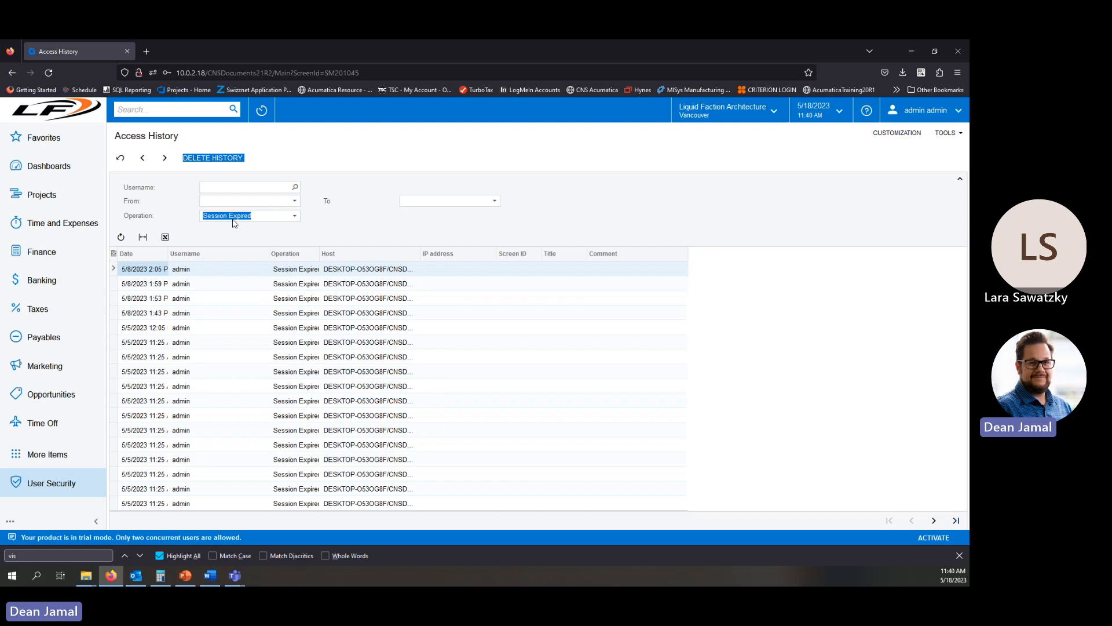
Set the operation filter to OData Refresh, ODataV4 Refresh, and License Exceeded in turn.
{"action": "left_click", "coordinate": [294, 216]}
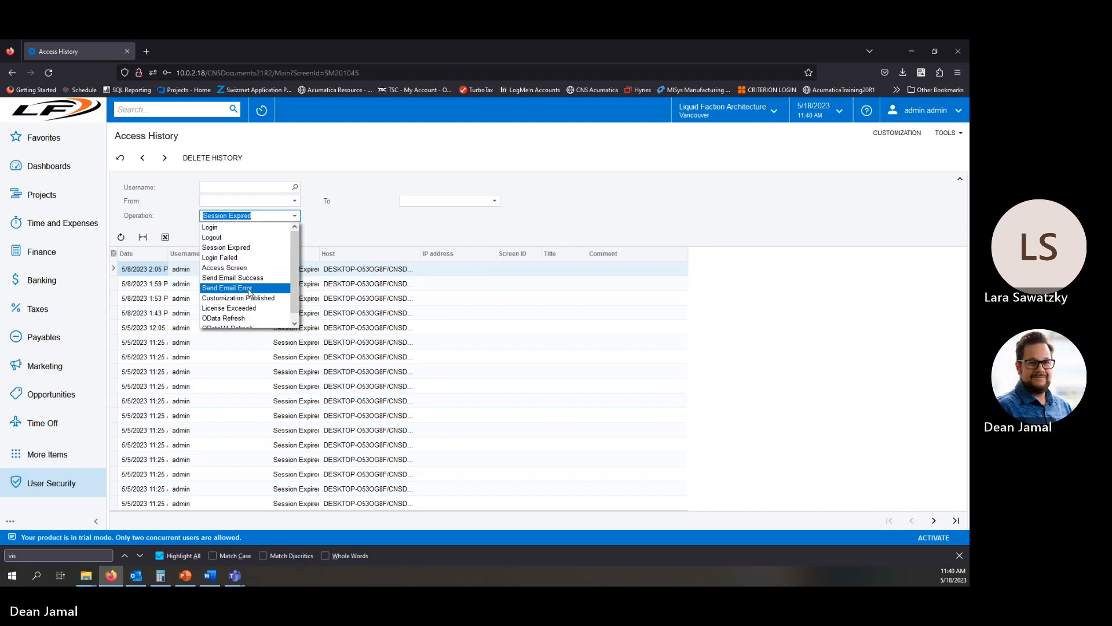
{"action": "scroll", "coordinate": [246, 292], "scroll_direction": "down", "scroll_amount": 1}
{"action": "left_click", "coordinate": [249, 308]}
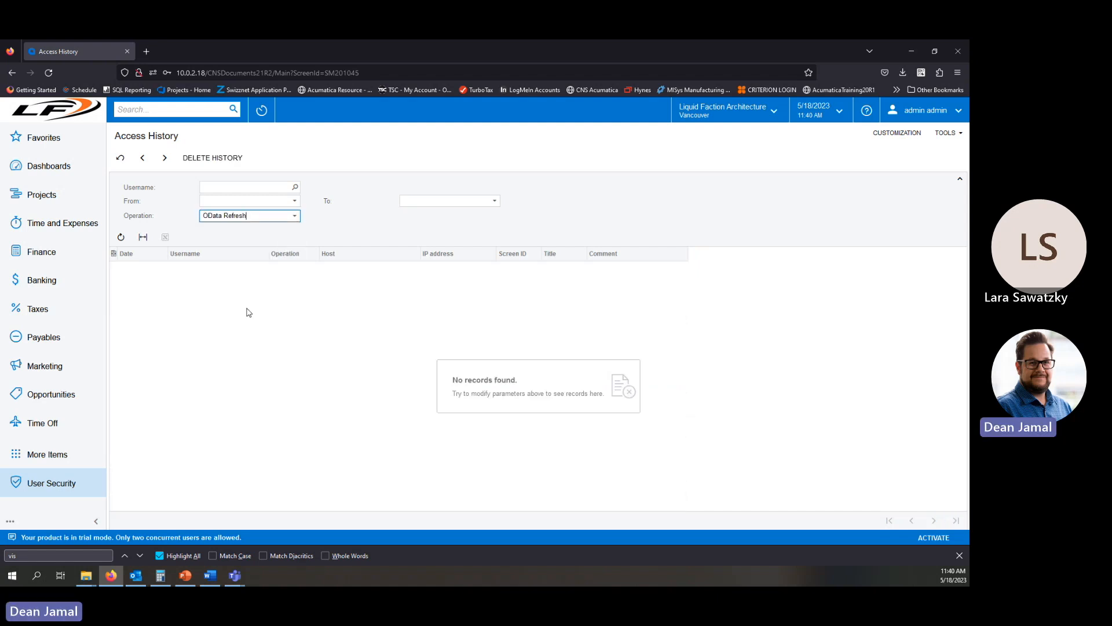
{"action": "left_click", "coordinate": [277, 220]}
{"action": "scroll", "coordinate": [249, 323], "scroll_direction": "down", "scroll_amount": 1}
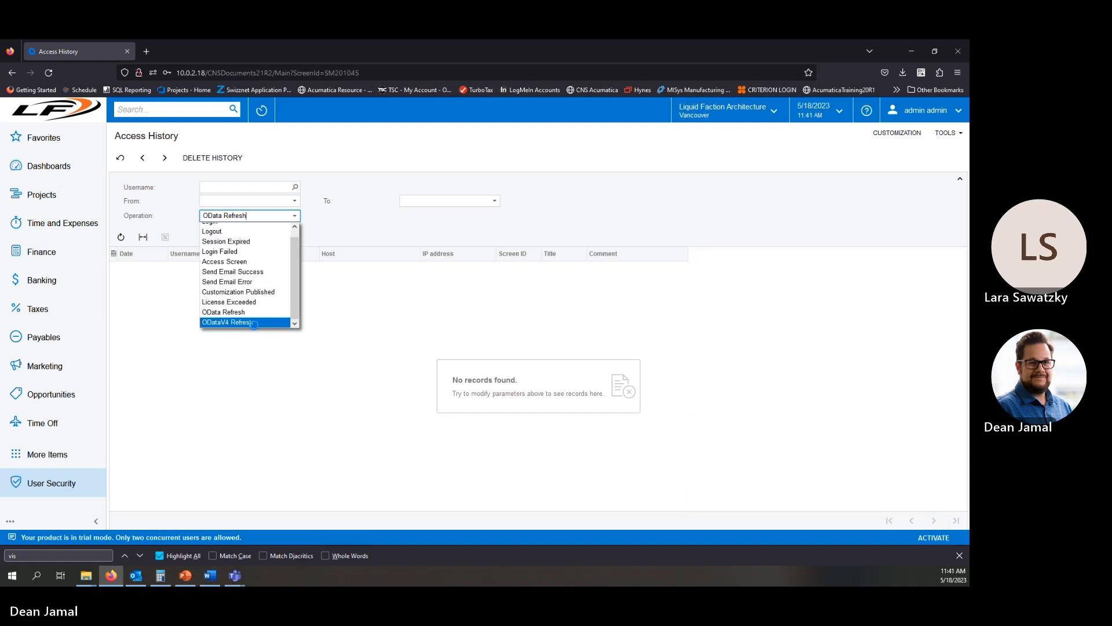
{"action": "left_click", "coordinate": [253, 322]}
{"action": "left_click", "coordinate": [296, 216]}
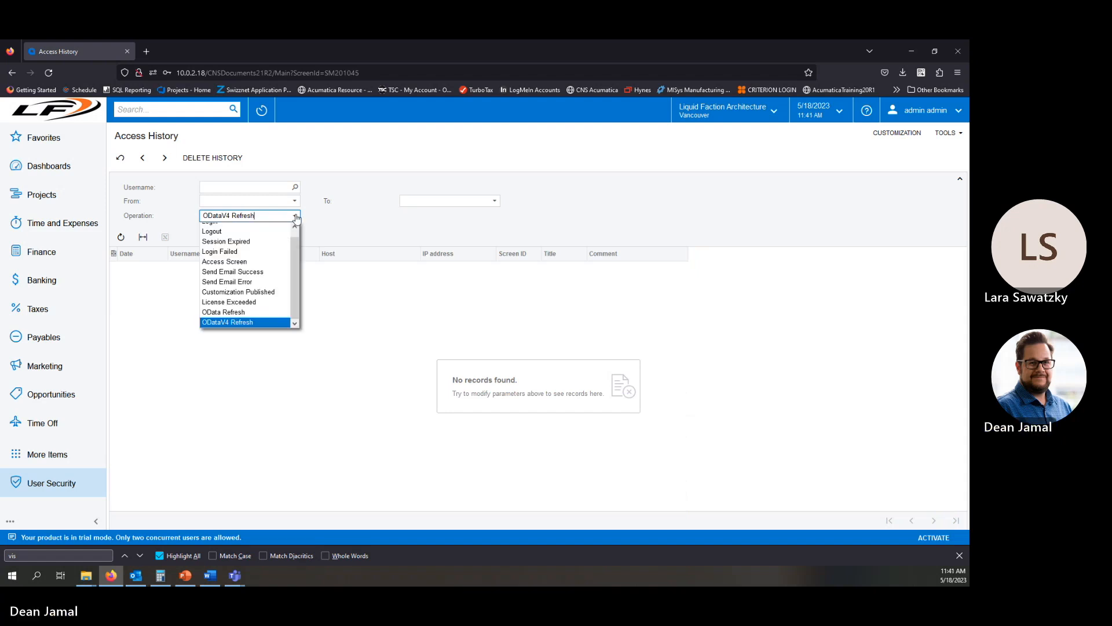
{"action": "left_click", "coordinate": [255, 302]}
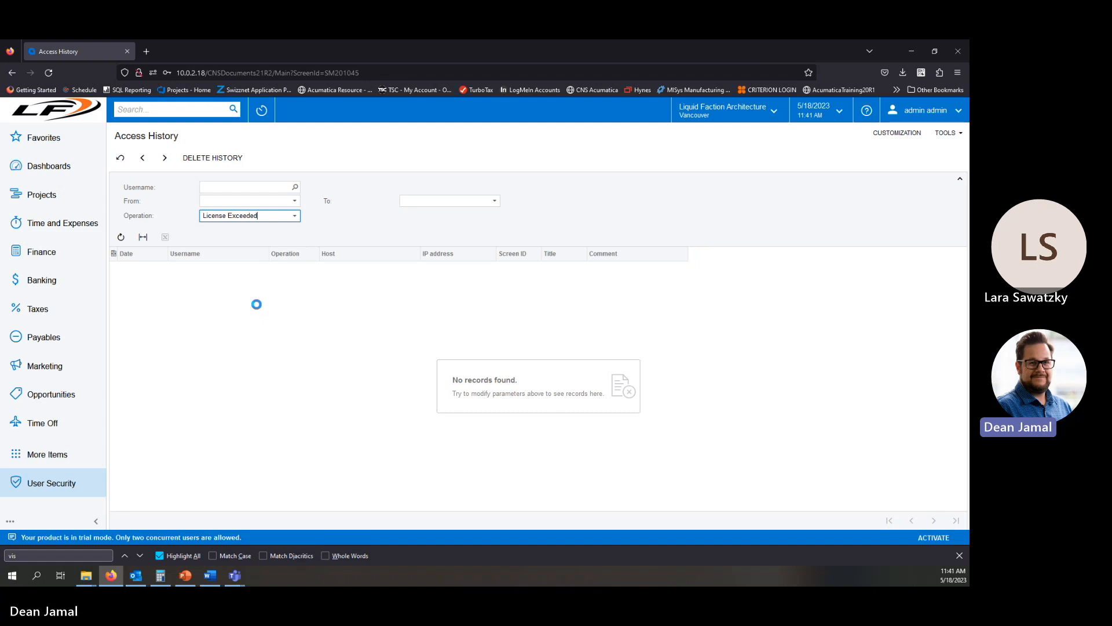
{"action": "left_click", "coordinate": [285, 218]}
{"action": "left_click", "coordinate": [350, 220]}
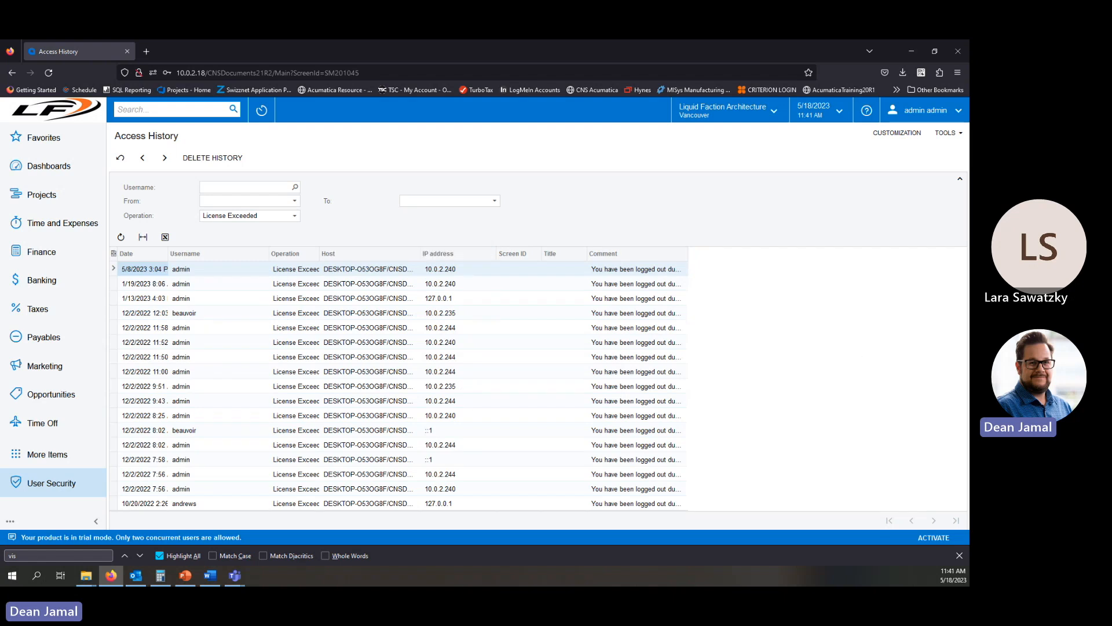
Open Audit History under User Security and open the Screen ID selector.
{"action": "left_click", "coordinate": [68, 485]}
{"action": "left_click", "coordinate": [464, 202]}
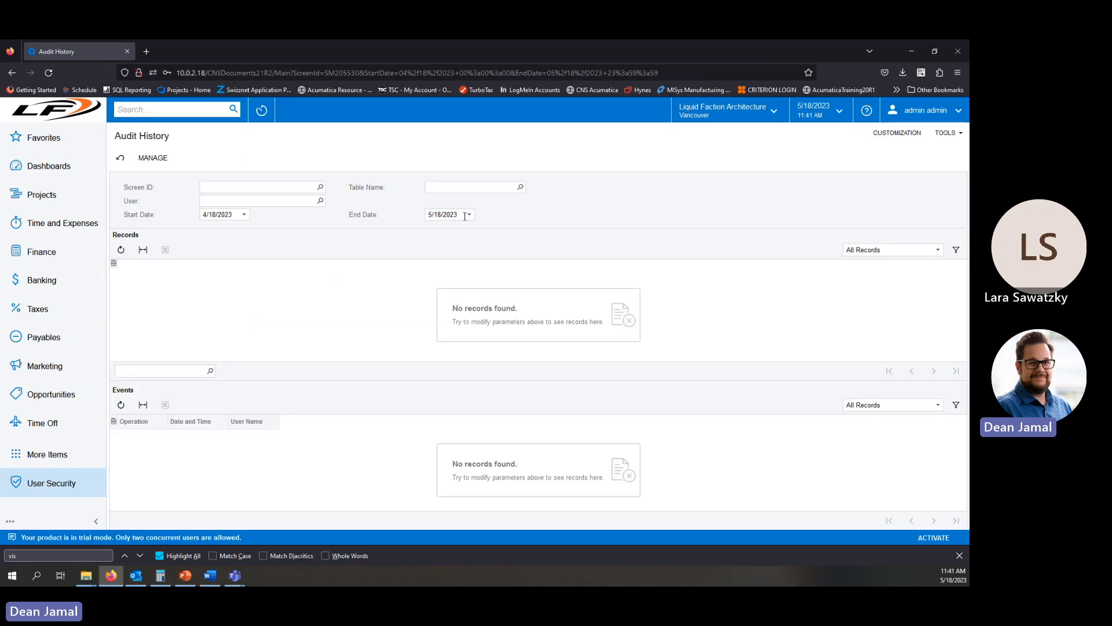
{"action": "left_click", "coordinate": [320, 186]}
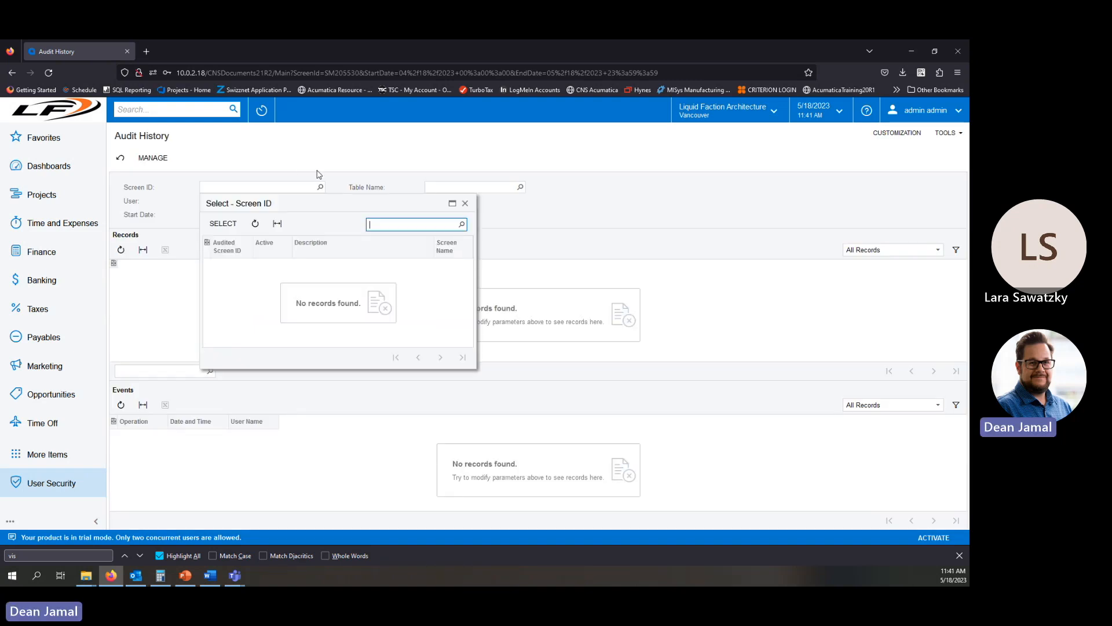
{"action": "left_click", "coordinate": [464, 203]}
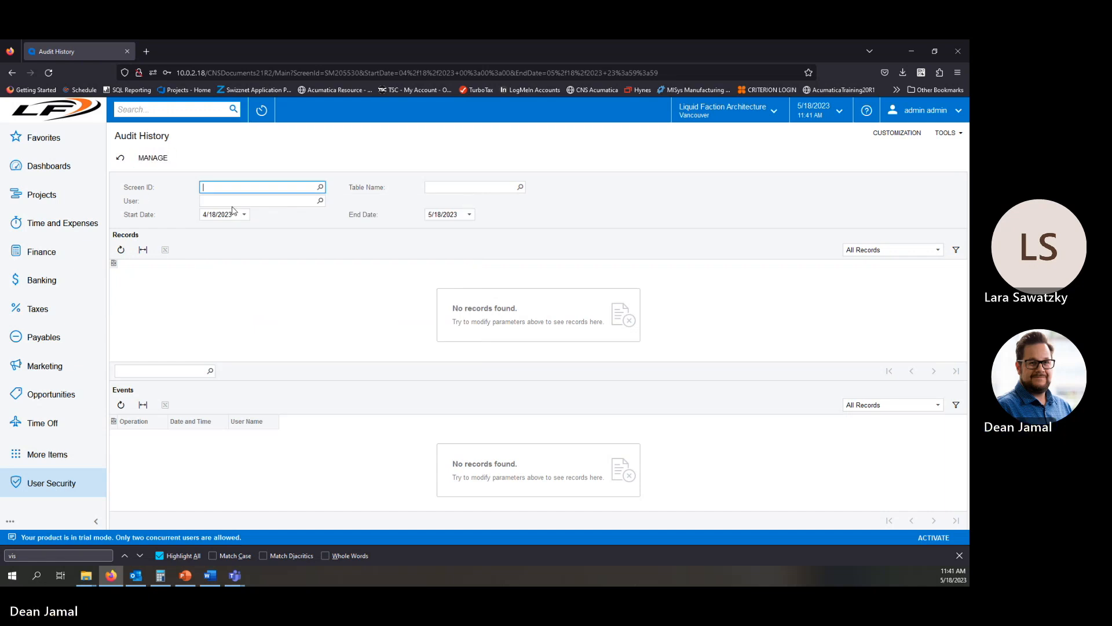
Set the audit history User filter to admin.
{"action": "left_click", "coordinate": [321, 201]}
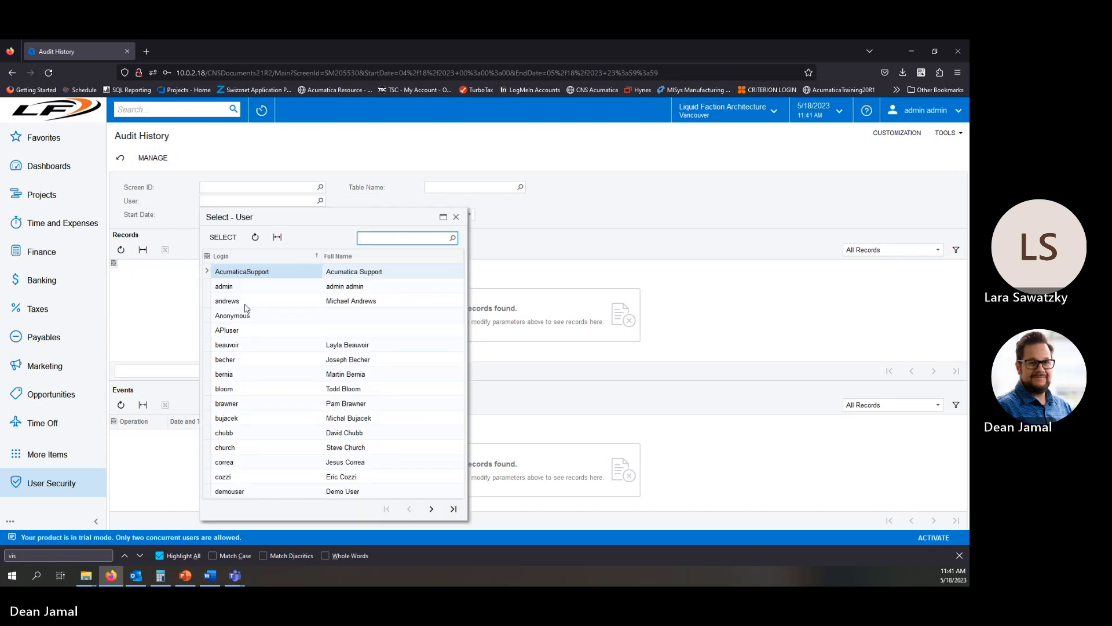
{"action": "left_click", "coordinate": [243, 299]}
{"action": "left_click", "coordinate": [242, 296]}
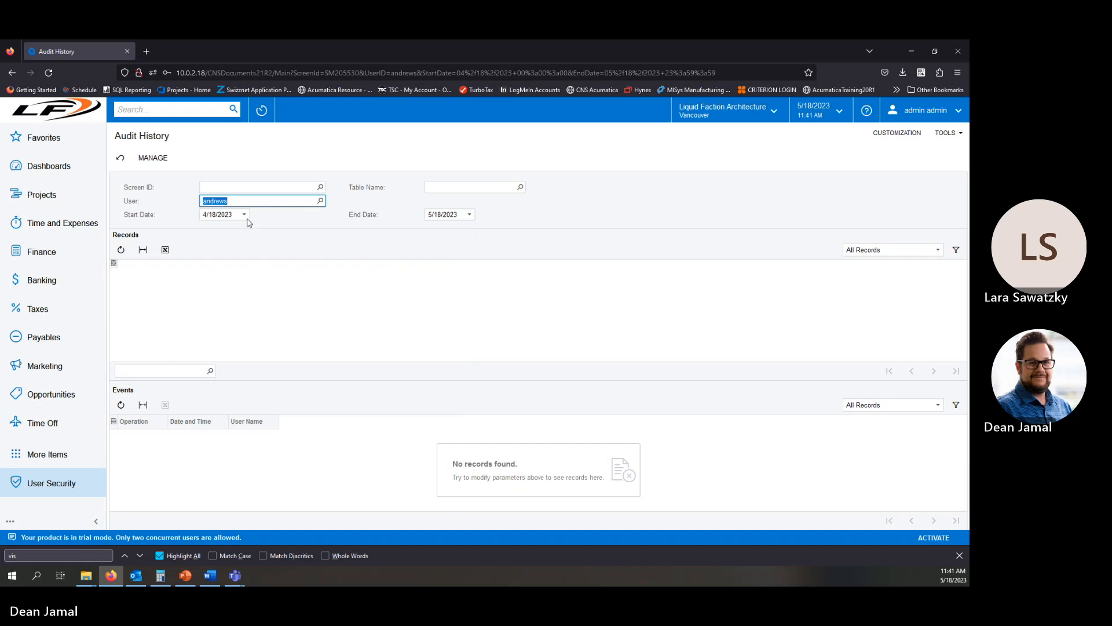
{"action": "left_click", "coordinate": [320, 201]}
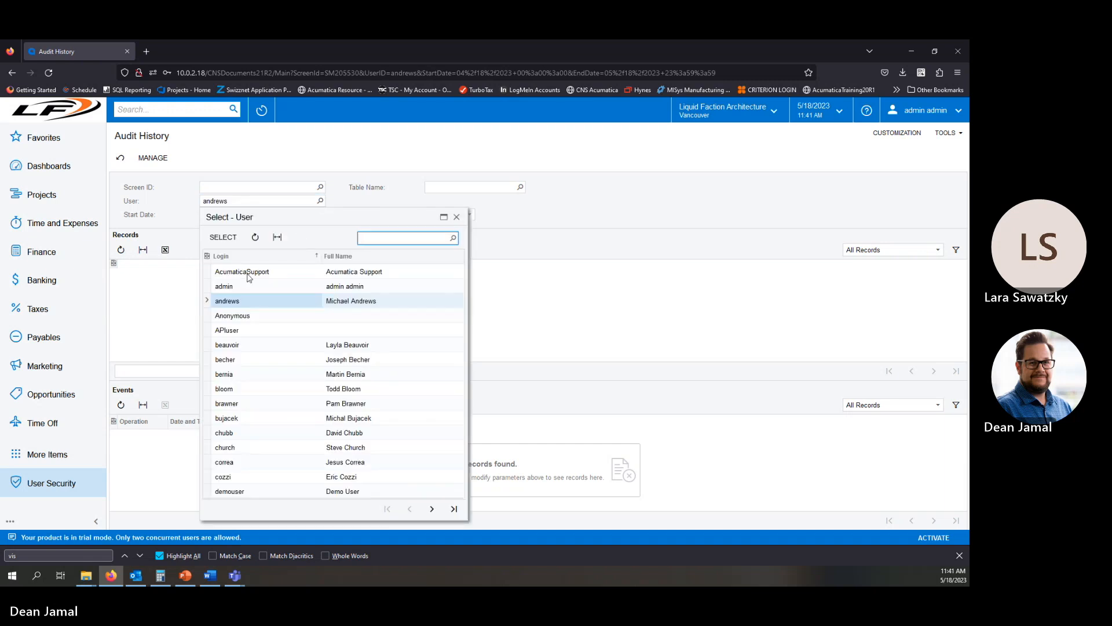
{"action": "double_click", "coordinate": [224, 287]}
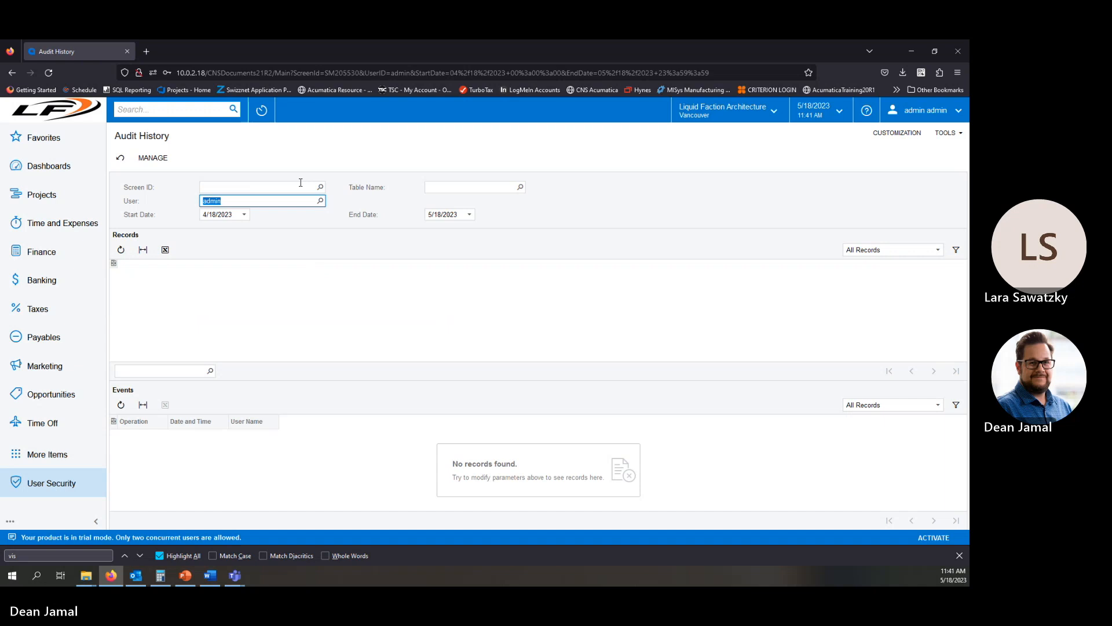
Browse the Screen ID and Table Name selectors on the audit history.
{"action": "left_click", "coordinate": [321, 187]}
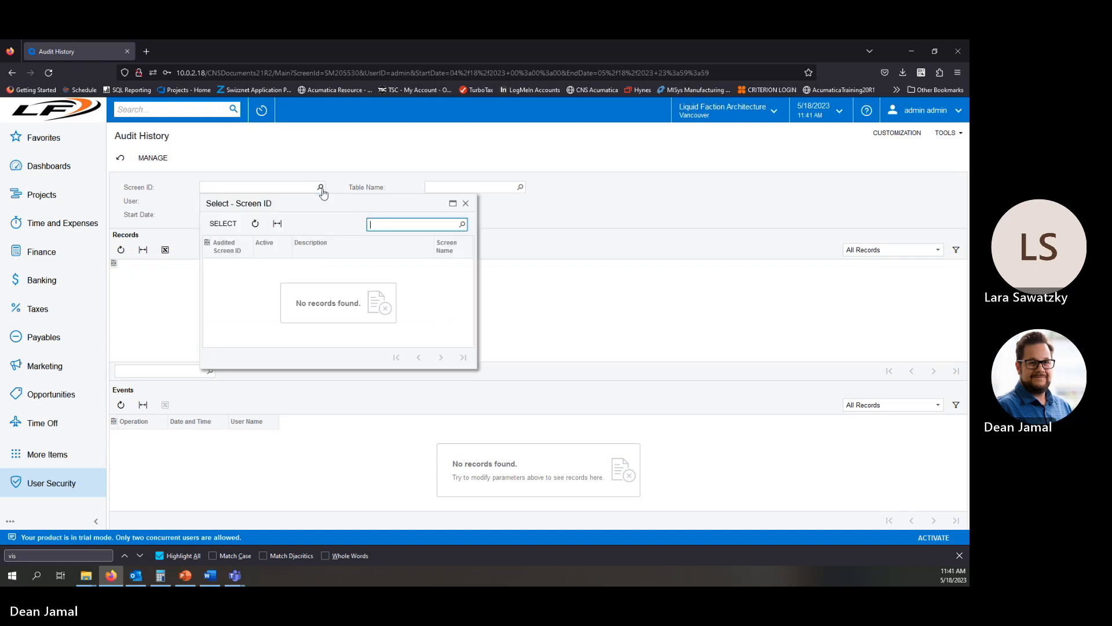
{"action": "left_click", "coordinate": [321, 189]}
{"action": "left_click", "coordinate": [481, 189]}
{"action": "left_click", "coordinate": [520, 187]}
{"action": "left_click", "coordinate": [320, 190]}
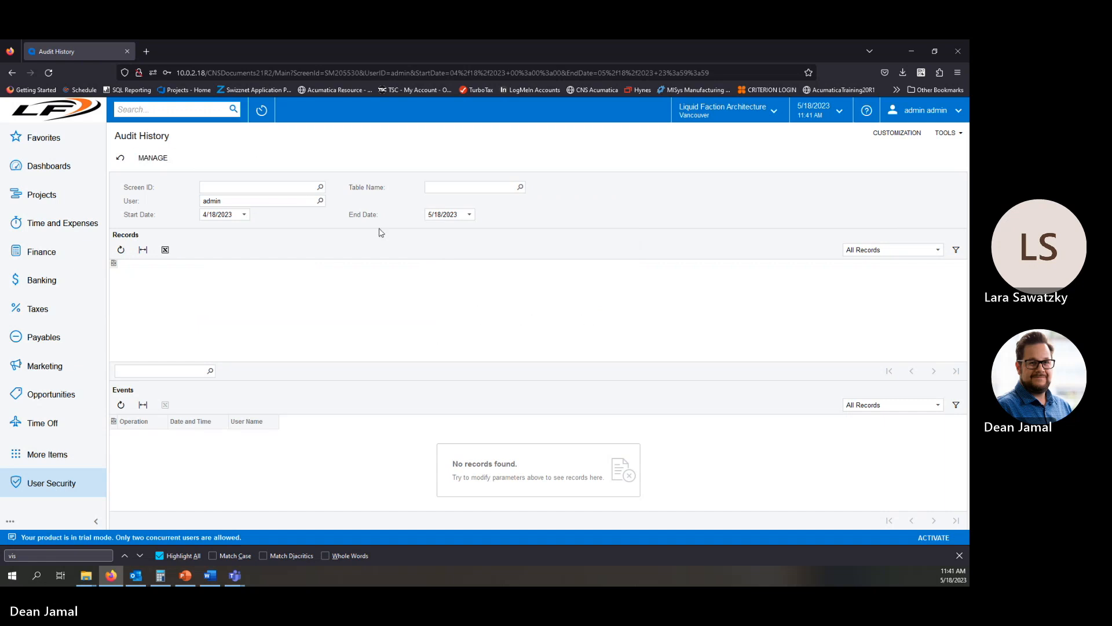
Open Access History and filter the operation to Logout.
{"action": "left_click", "coordinate": [320, 187]}
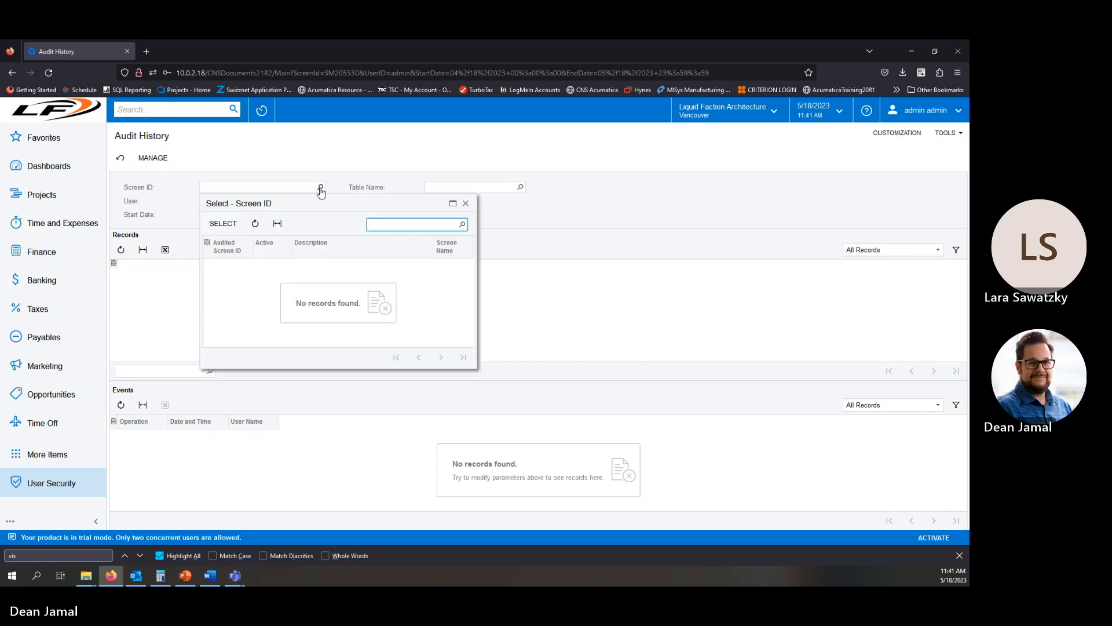
{"action": "key", "text": "Escape"}
{"action": "left_click", "coordinate": [74, 488]}
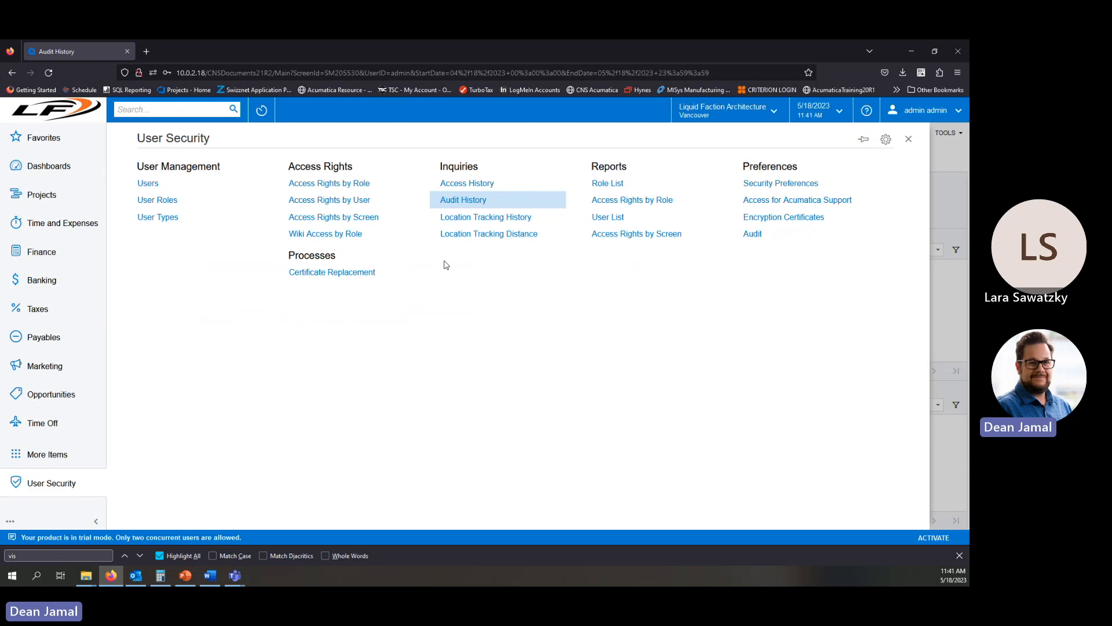
{"action": "left_click", "coordinate": [486, 183]}
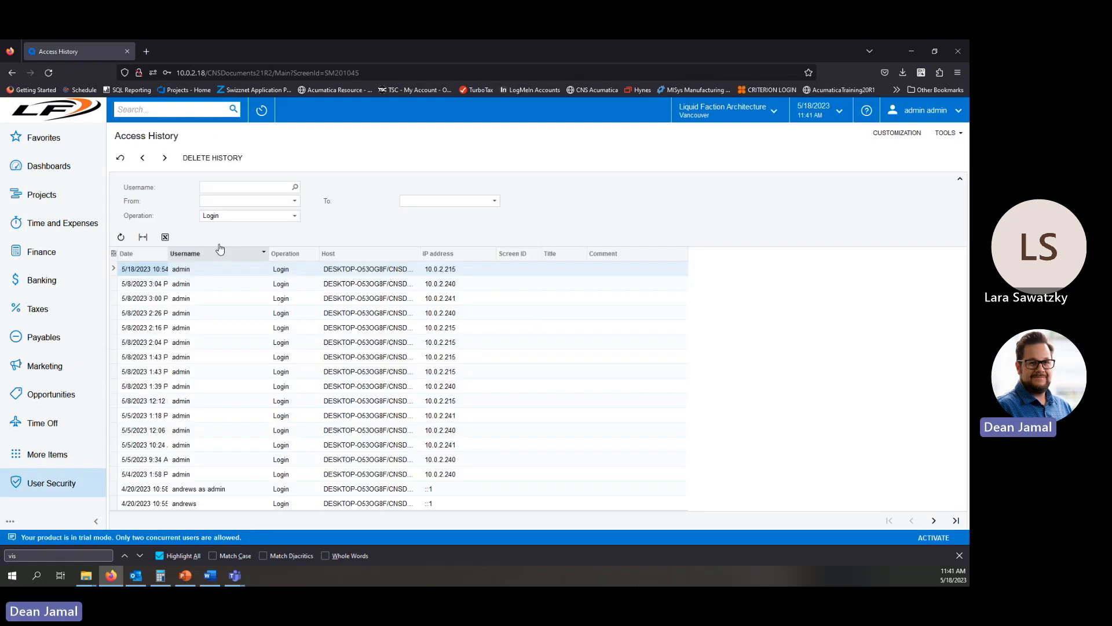
{"action": "left_click", "coordinate": [270, 218]}
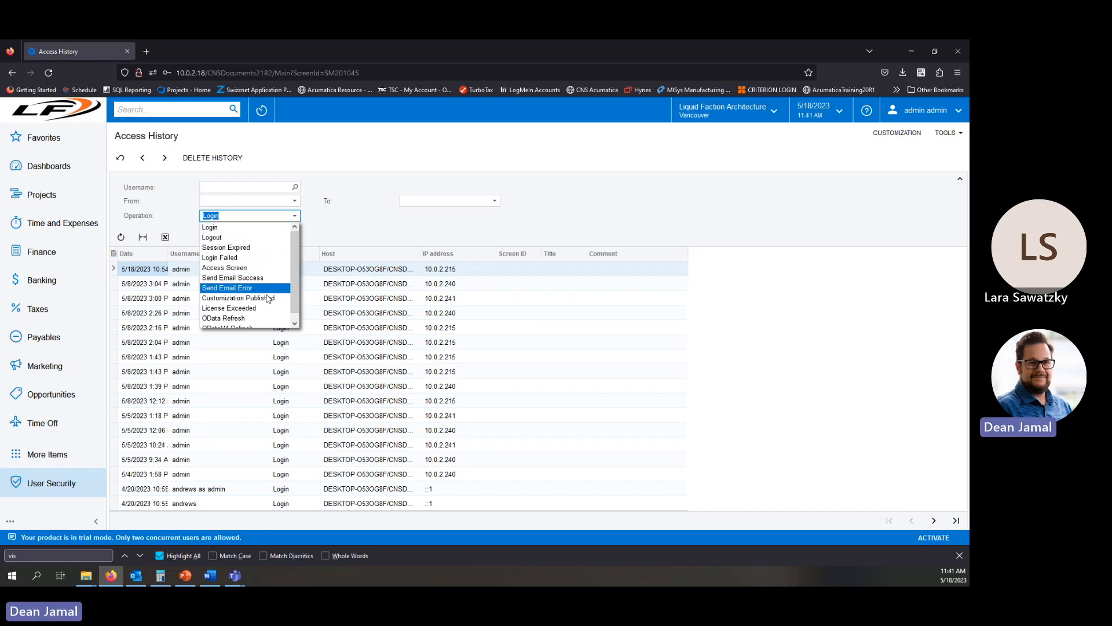
{"action": "scroll", "coordinate": [268, 298], "scroll_direction": "down", "scroll_amount": 1}
{"action": "scroll", "coordinate": [268, 299], "scroll_direction": "up", "scroll_amount": 1}
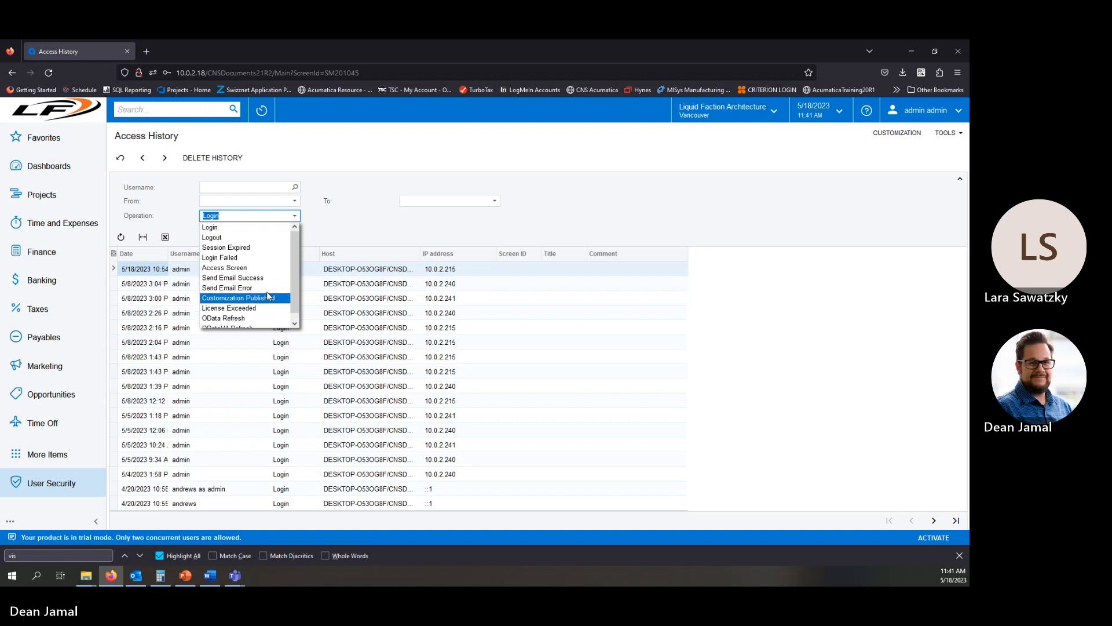
{"action": "left_click", "coordinate": [218, 238]}
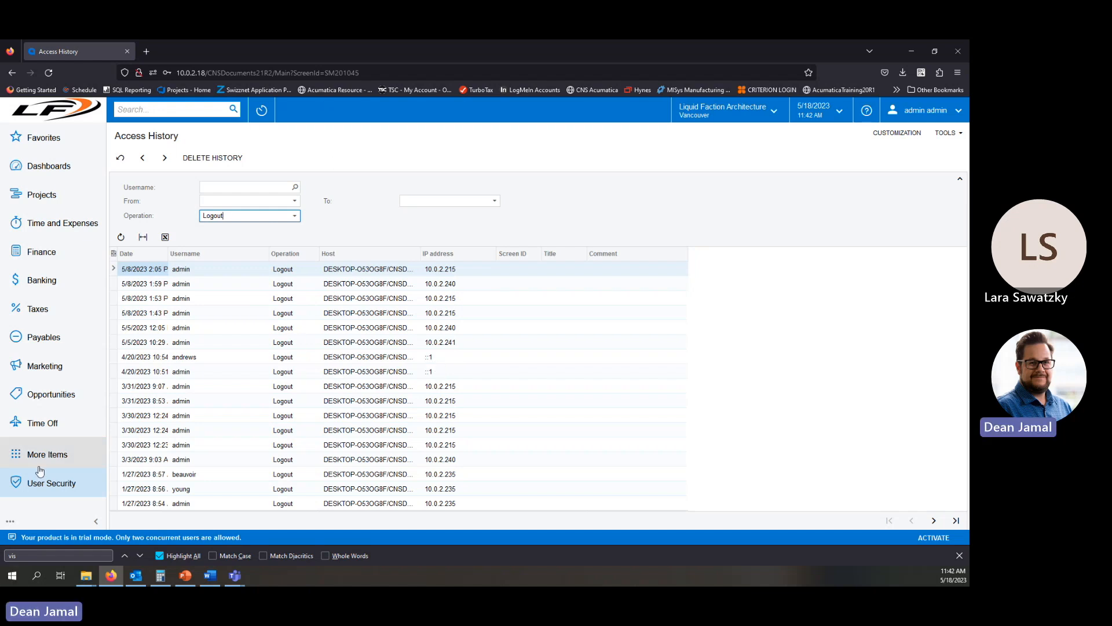
Open the Audit screen and select the Bills and Adjustments screen by searching for bill.
{"action": "left_click", "coordinate": [45, 490]}
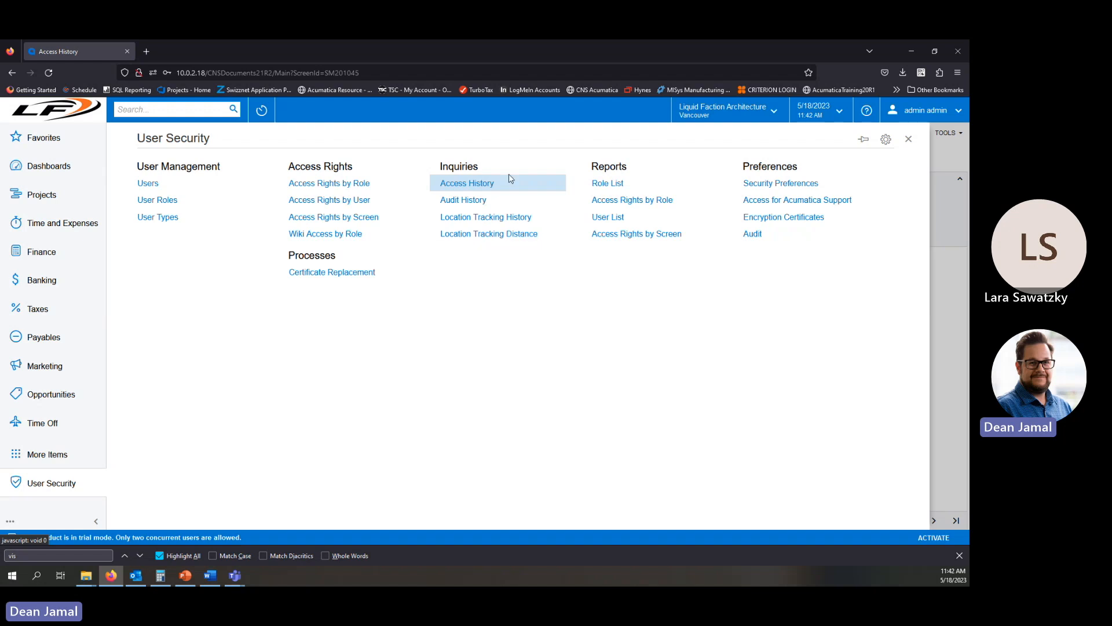
{"action": "left_click", "coordinate": [490, 201]}
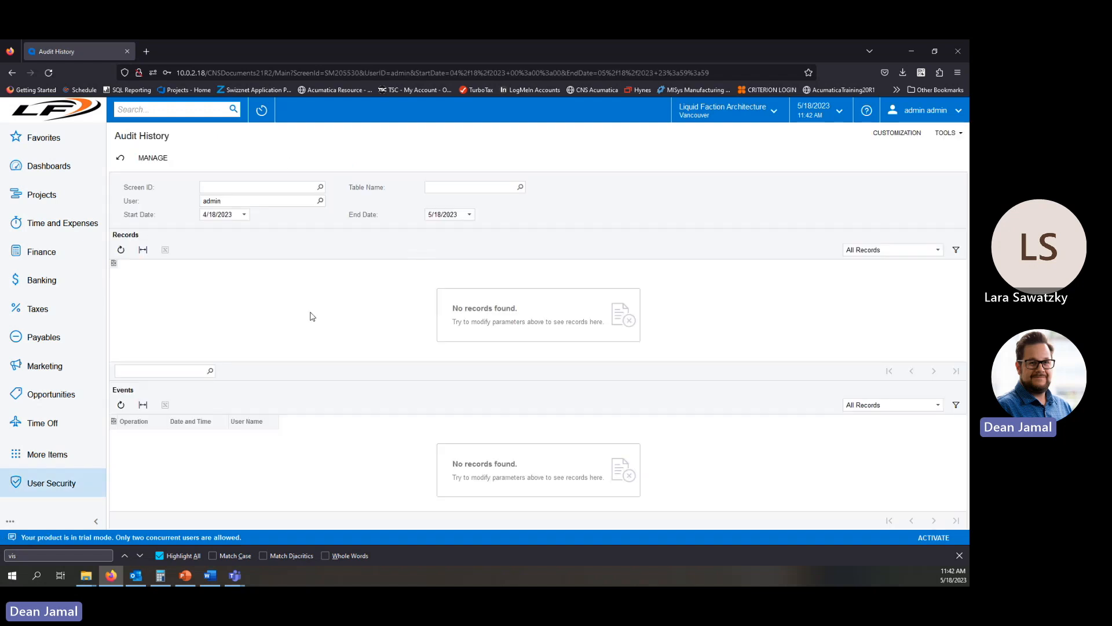
{"action": "left_click", "coordinate": [76, 479]}
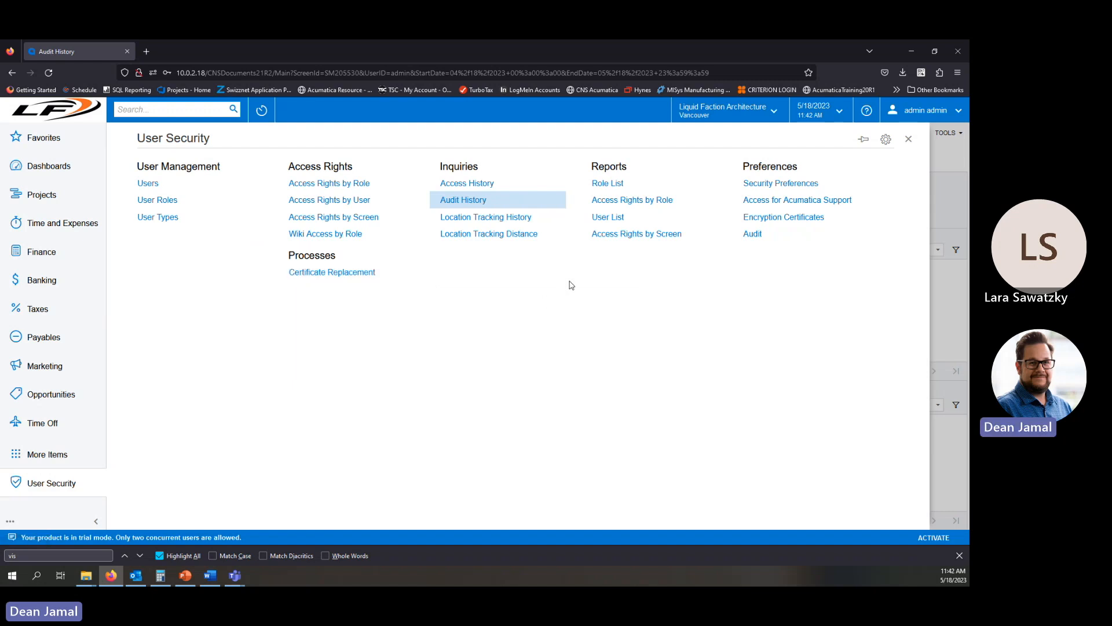
{"action": "left_click", "coordinate": [758, 236]}
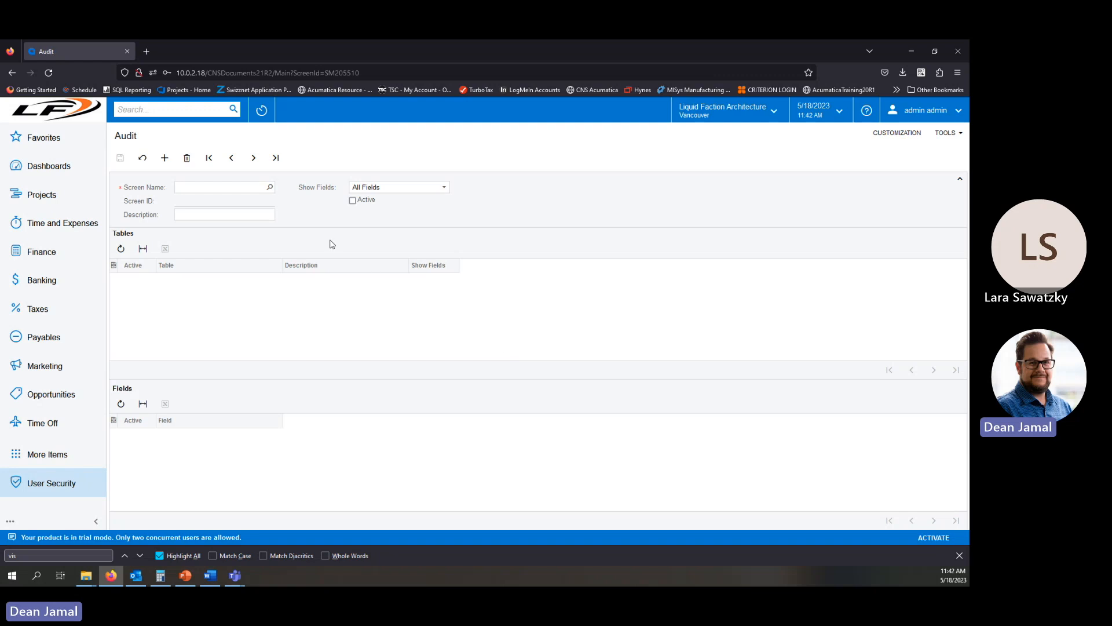
{"action": "left_click", "coordinate": [271, 187]}
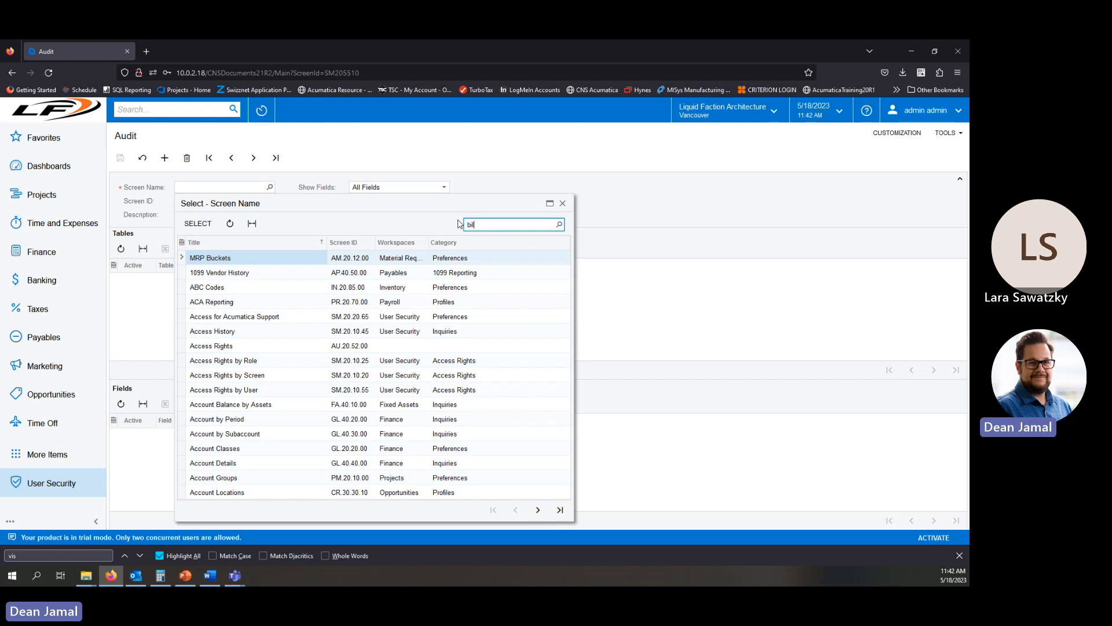
{"action": "type", "text": "bill"}
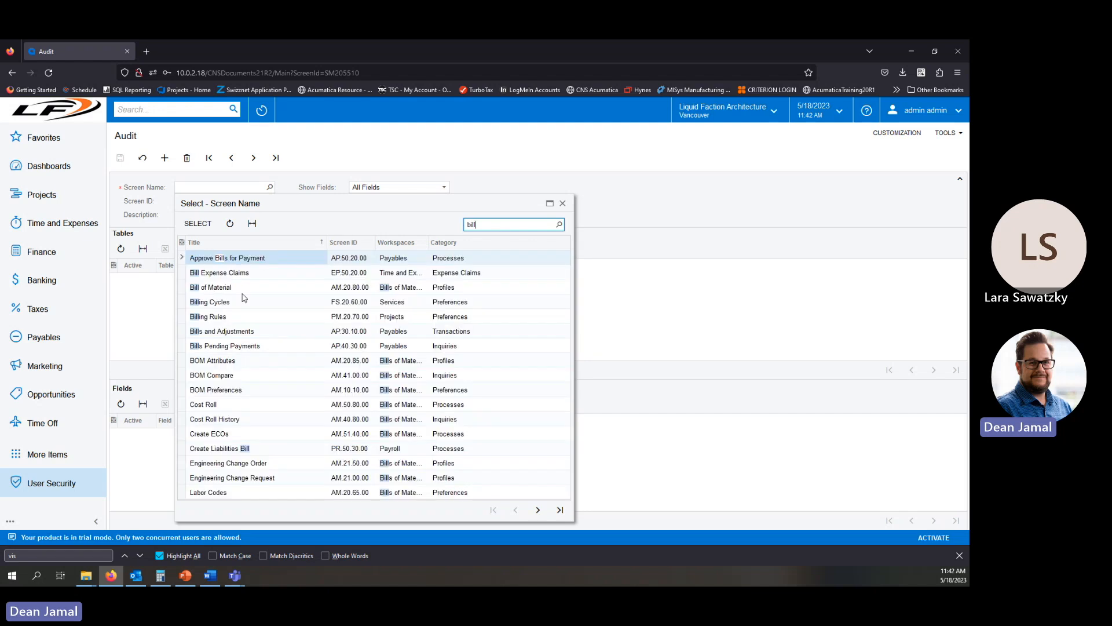
{"action": "double_click", "coordinate": [232, 331]}
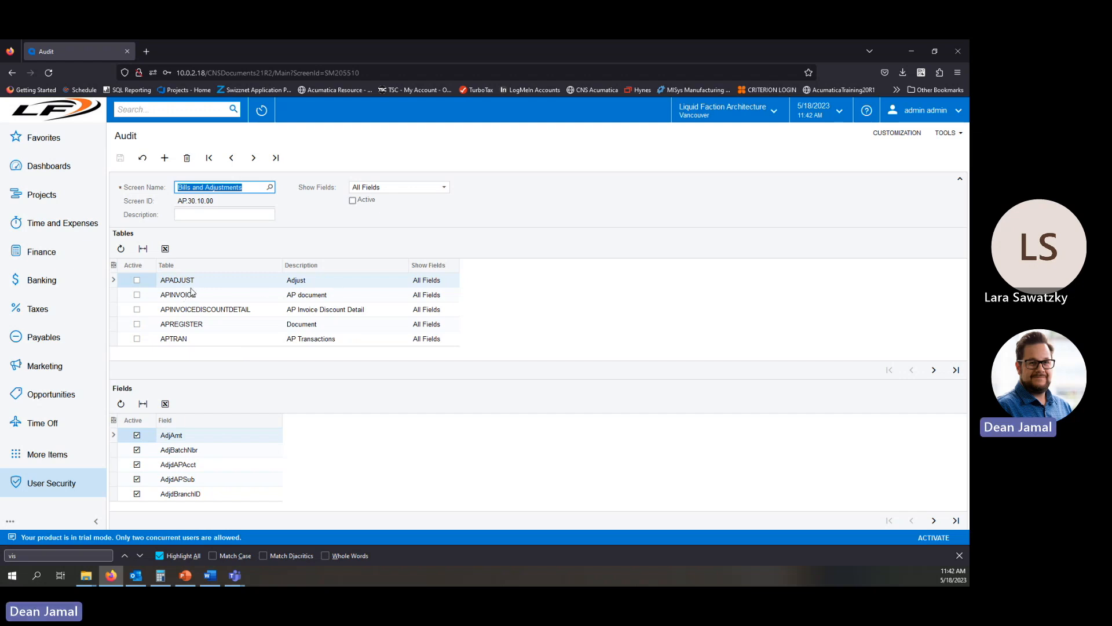
Activate auditing for all five tables from APADJUST to APTRAN and save the audit setup.
{"action": "left_click", "coordinate": [137, 338]}
{"action": "left_click", "coordinate": [137, 324]}
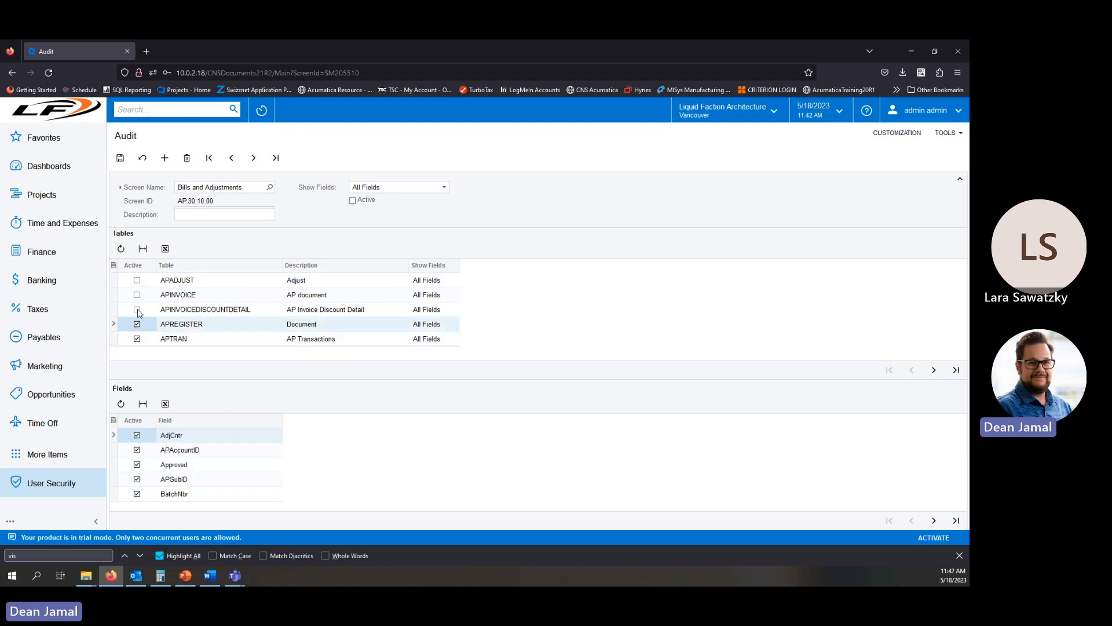
{"action": "left_click", "coordinate": [137, 310]}
{"action": "left_click", "coordinate": [136, 294]}
{"action": "left_click", "coordinate": [138, 272]}
{"action": "left_click", "coordinate": [174, 271]}
{"action": "left_click", "coordinate": [136, 280]}
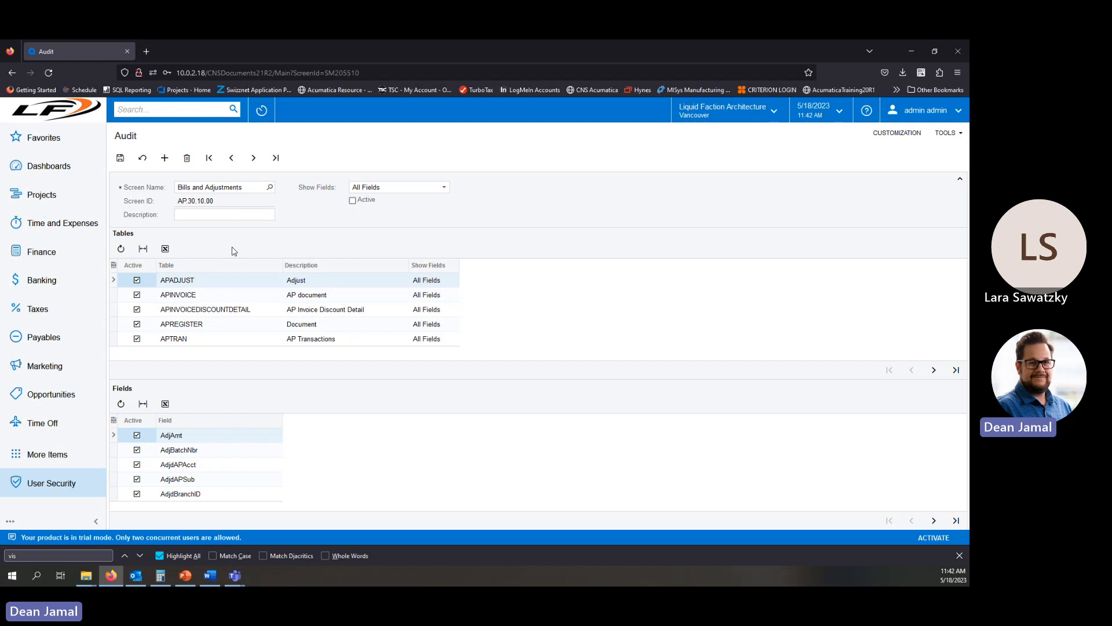
{"action": "left_click", "coordinate": [120, 157]}
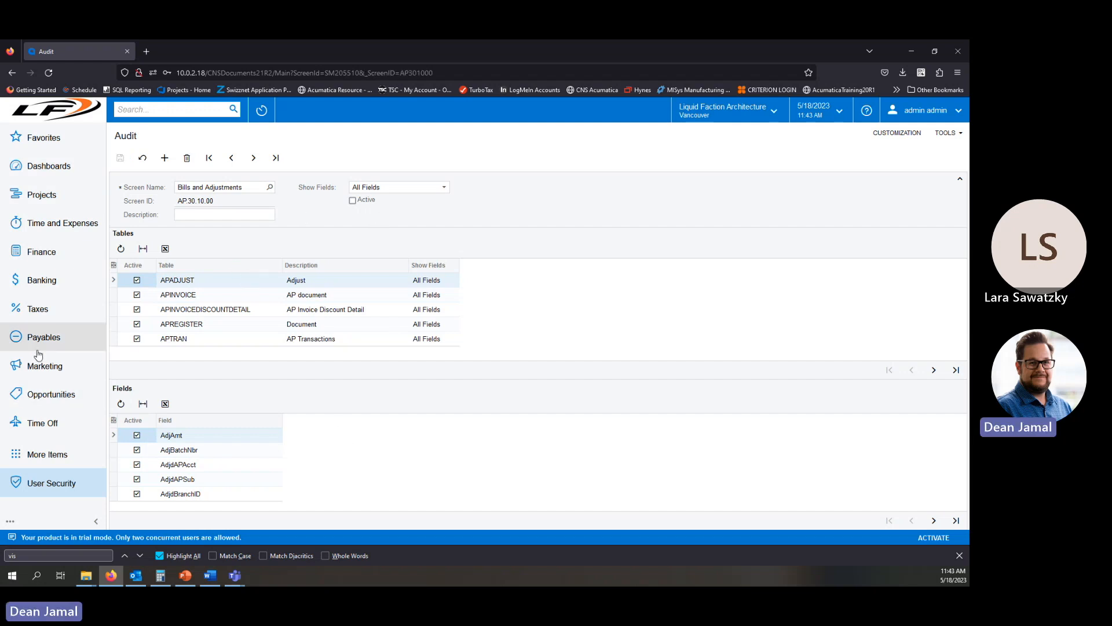
Open the first bill in Bills and Adjustments and browse its actions menu.
{"action": "left_click", "coordinate": [52, 254]}
{"action": "left_click", "coordinate": [55, 258]}
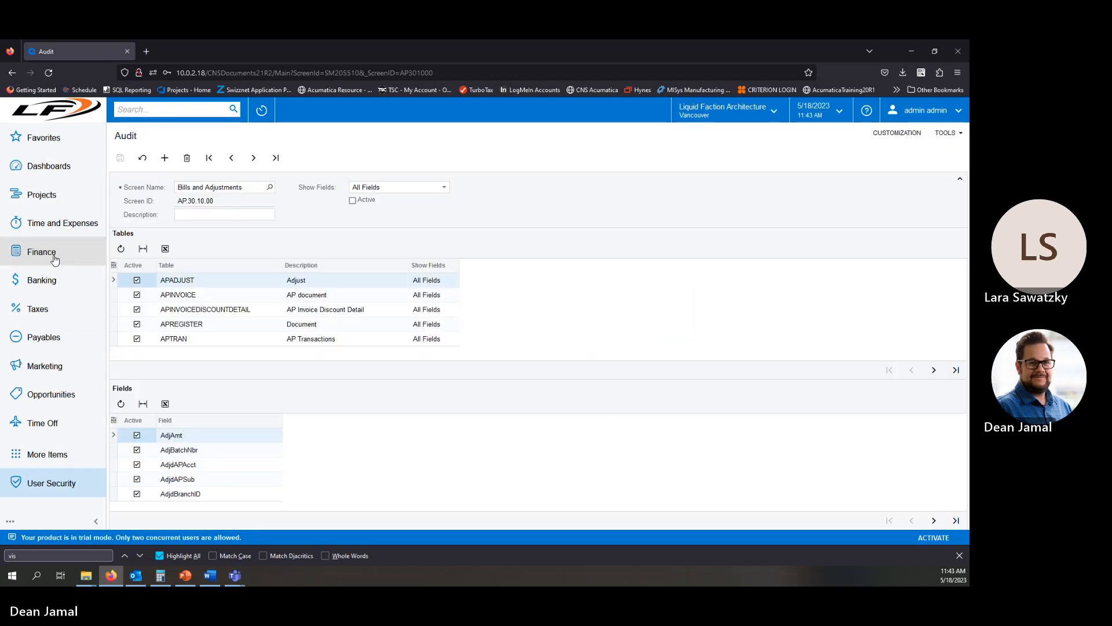
{"action": "left_click", "coordinate": [49, 338]}
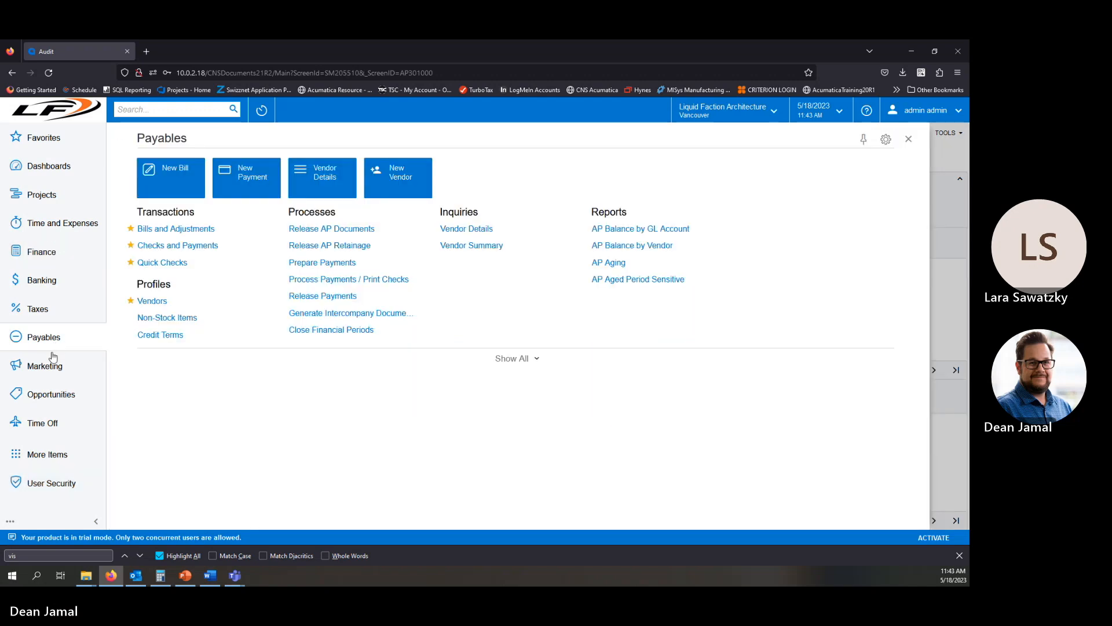
{"action": "left_click", "coordinate": [177, 226]}
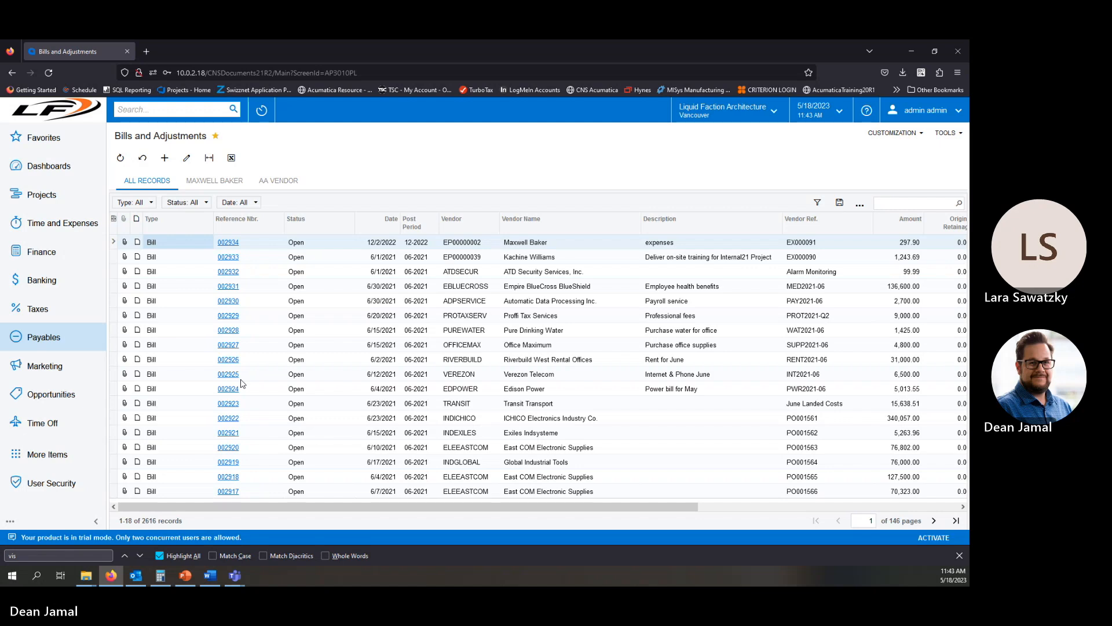
{"action": "left_click", "coordinate": [227, 242]}
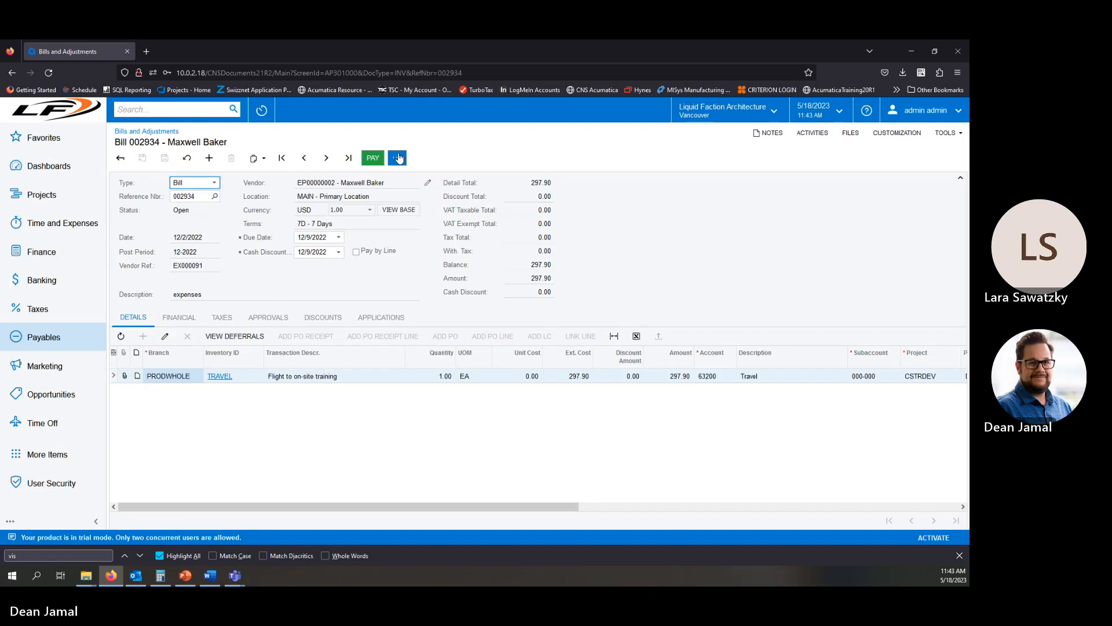
{"action": "left_click", "coordinate": [399, 158]}
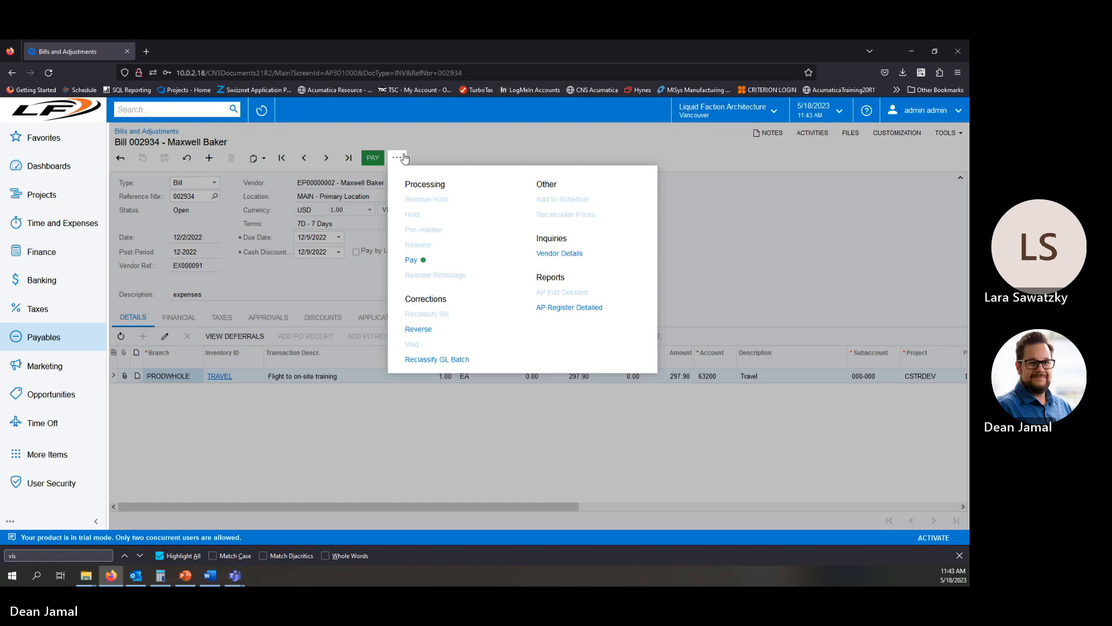
{"action": "left_click", "coordinate": [404, 158]}
{"action": "left_click", "coordinate": [121, 157]}
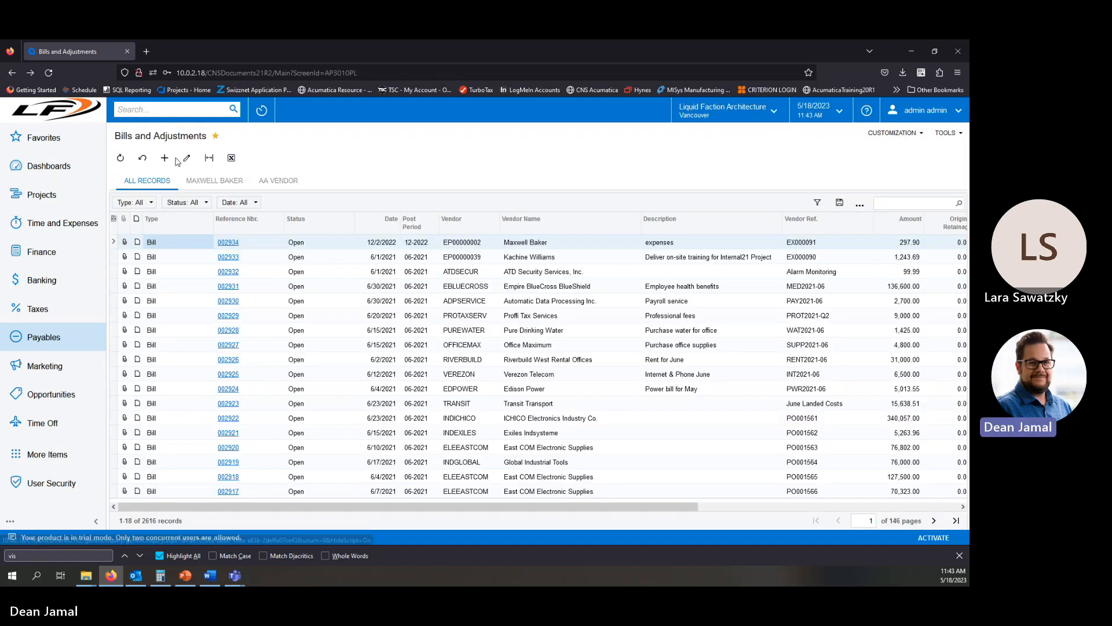
Create a new bill for the vendor found by searching max, with vendor reference 1234, and save it.
{"action": "left_click", "coordinate": [184, 158]}
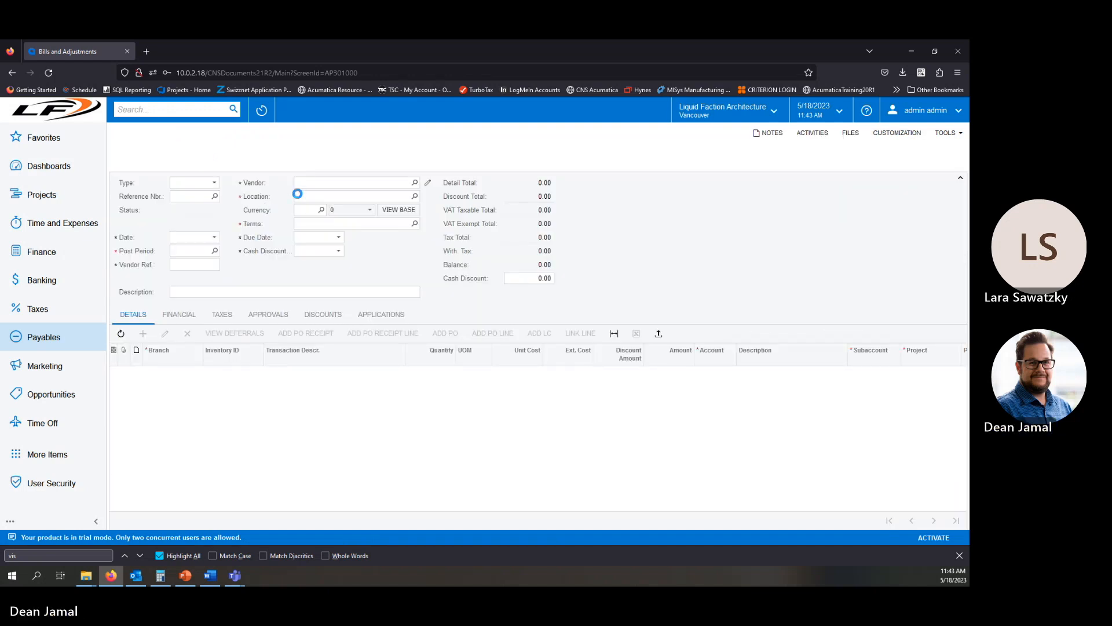
{"action": "left_click", "coordinate": [342, 181]}
{"action": "type", "text": "m"}
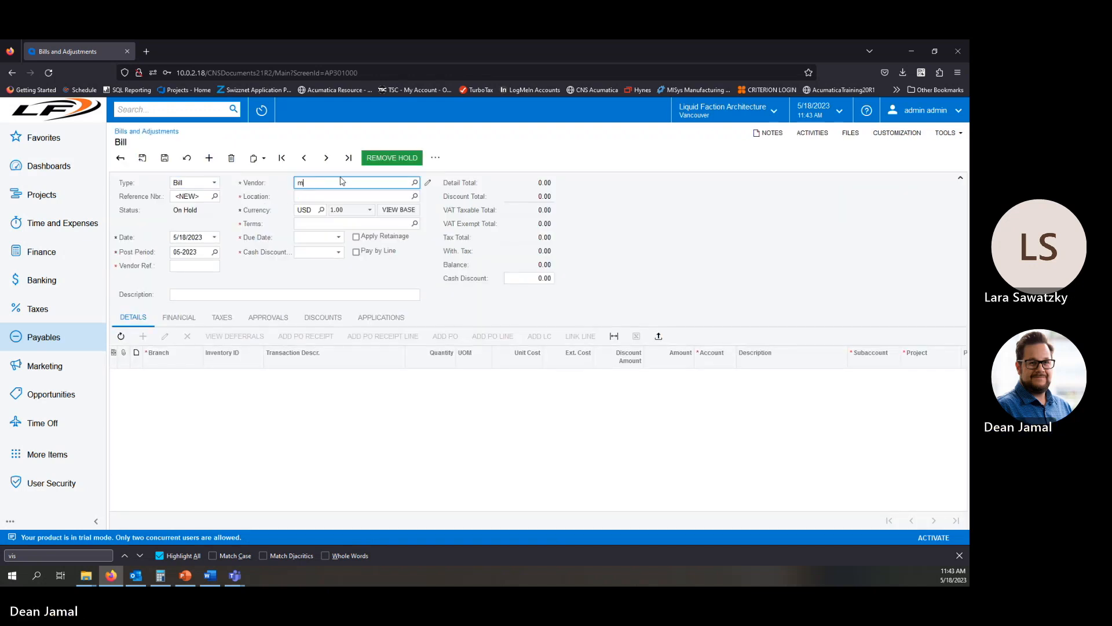
{"action": "type", "text": "ax"}
{"action": "left_click", "coordinate": [371, 196]}
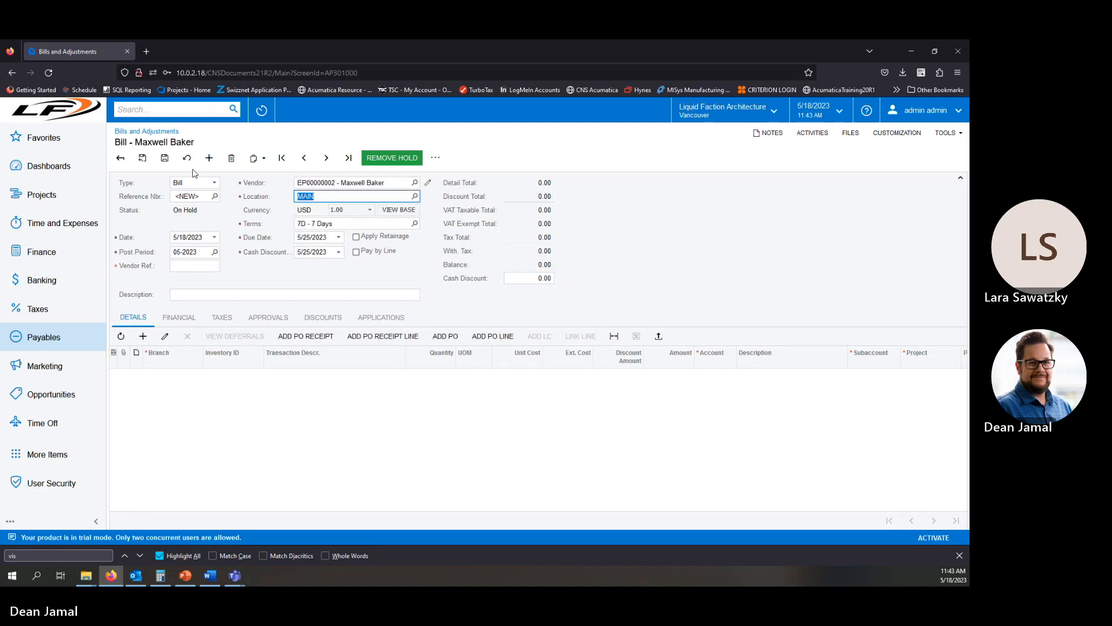
{"action": "left_click", "coordinate": [165, 159]}
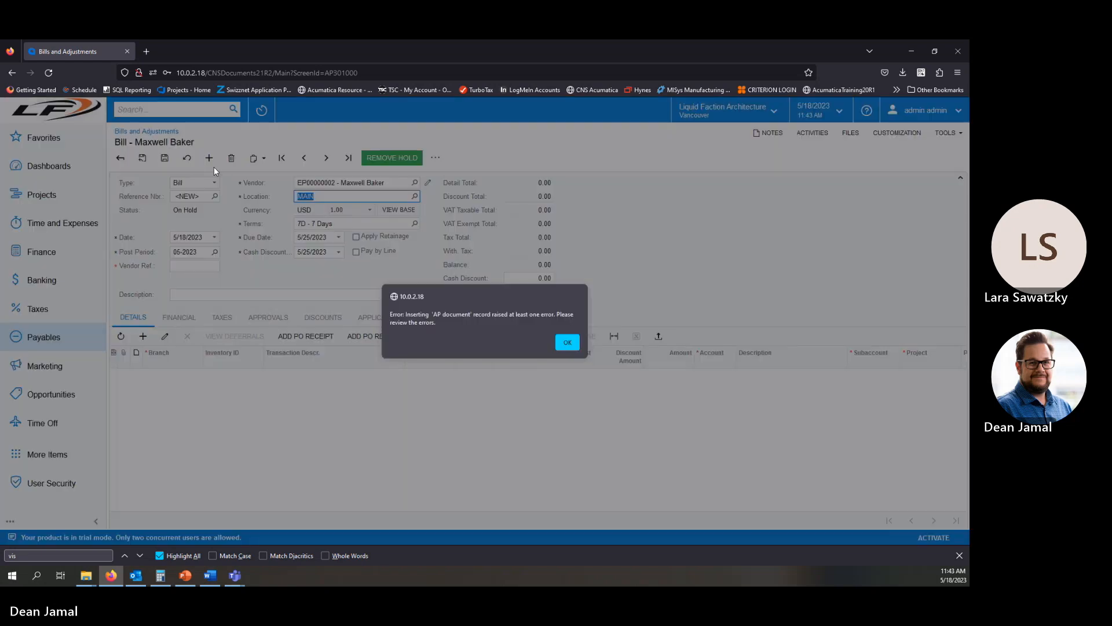
{"action": "left_click", "coordinate": [568, 343]}
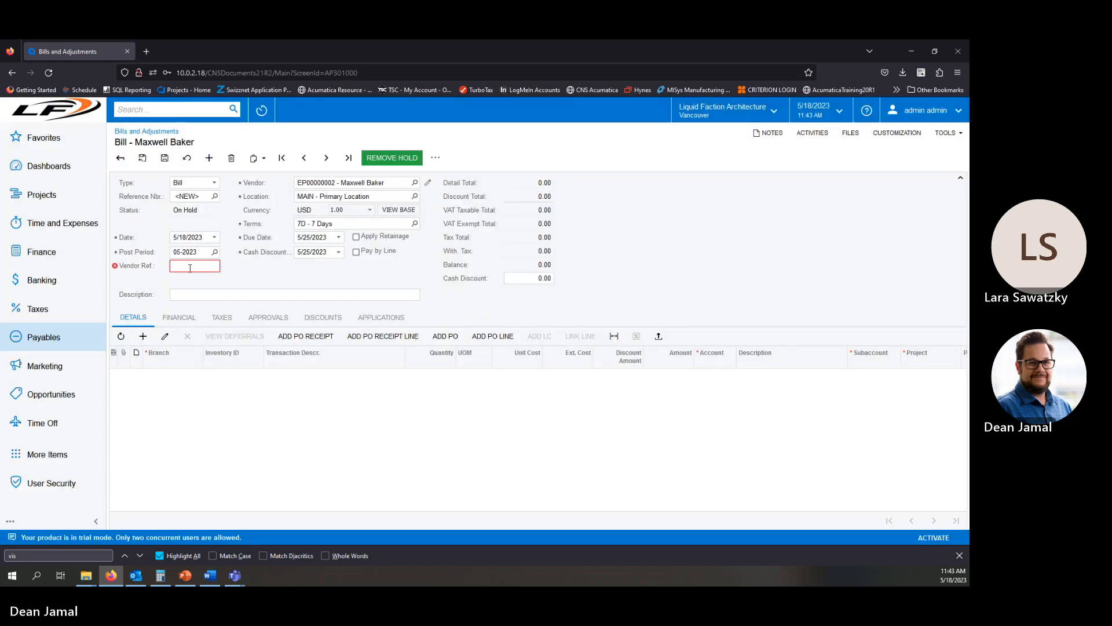
{"action": "type", "text": "1234"}
{"action": "key", "text": "Tab"}
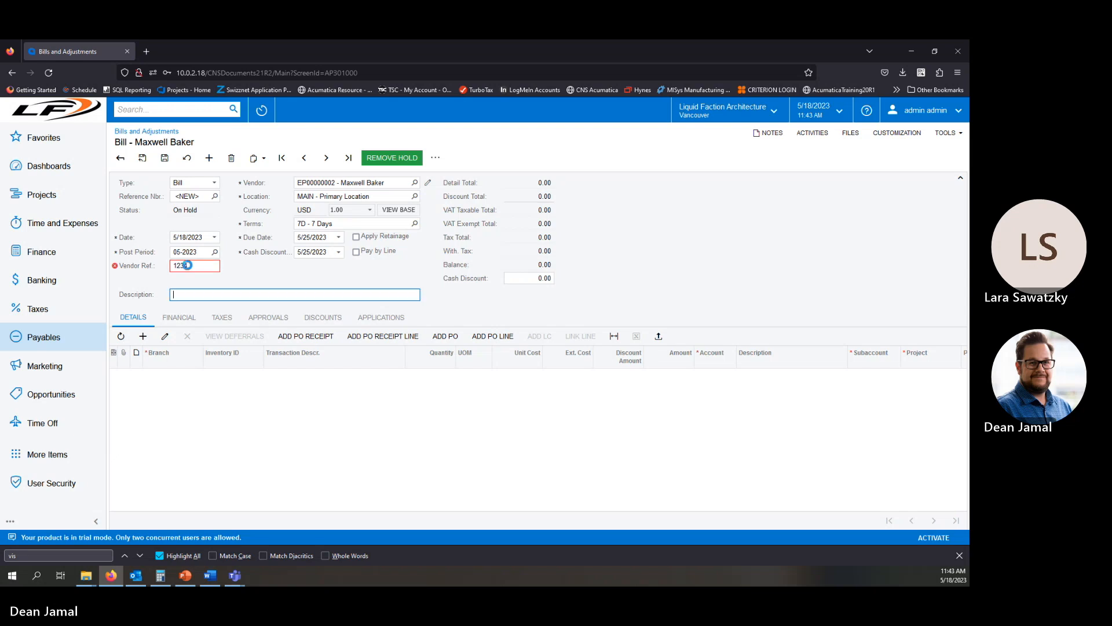
{"action": "left_click", "coordinate": [165, 160]}
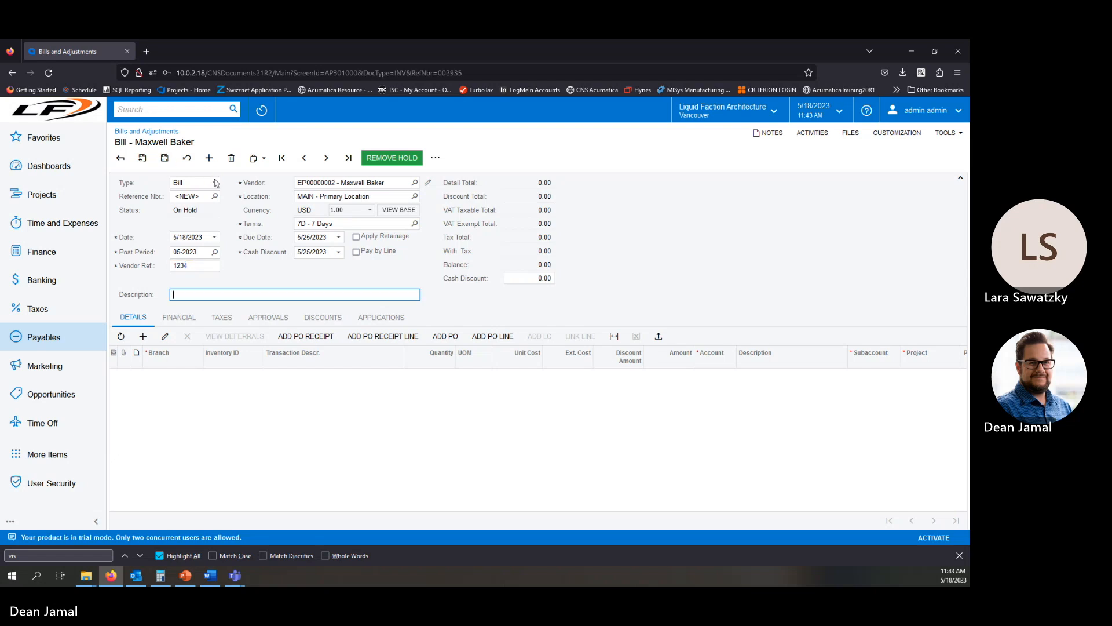
Delete the new bill and return to the Audit History Screen ID filter.
{"action": "left_click", "coordinate": [231, 158]}
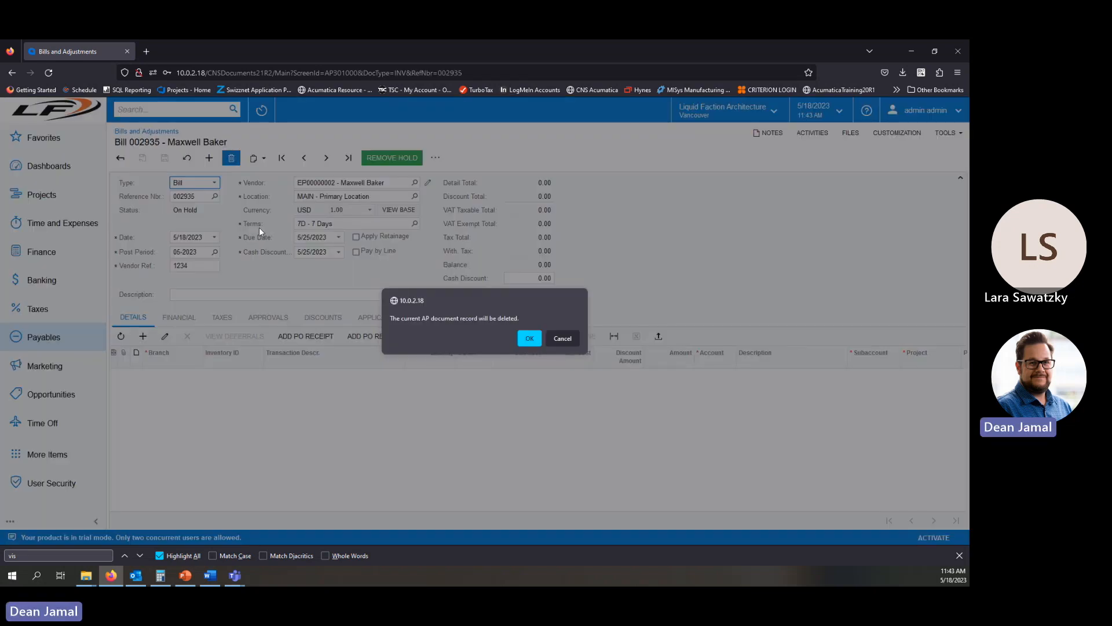
{"action": "left_click", "coordinate": [530, 337]}
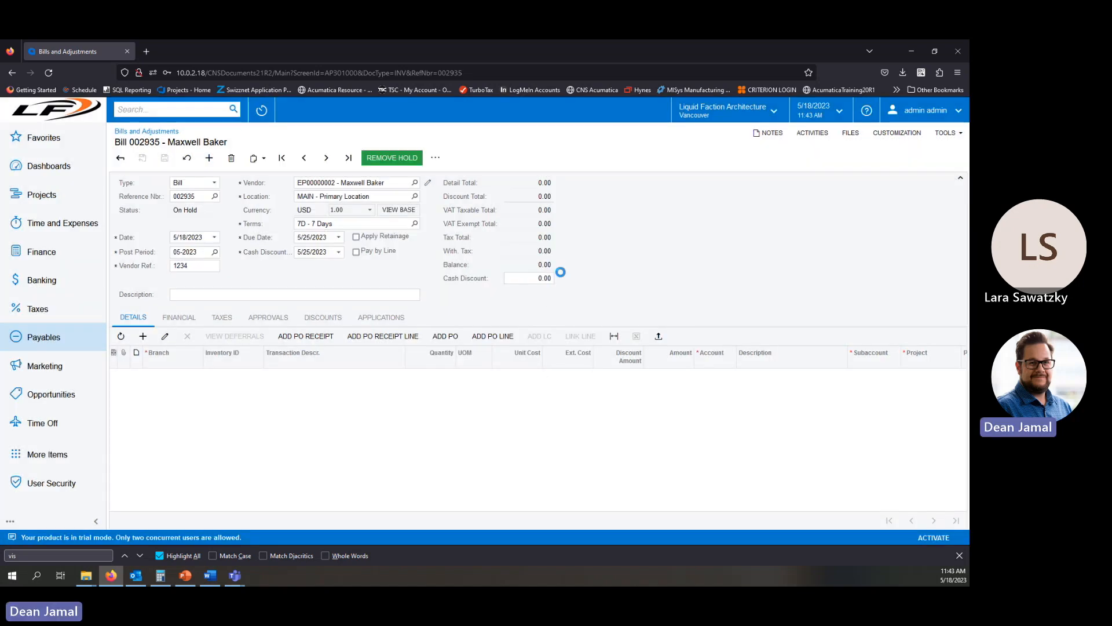
{"action": "left_click", "coordinate": [51, 485]}
{"action": "left_click", "coordinate": [469, 200]}
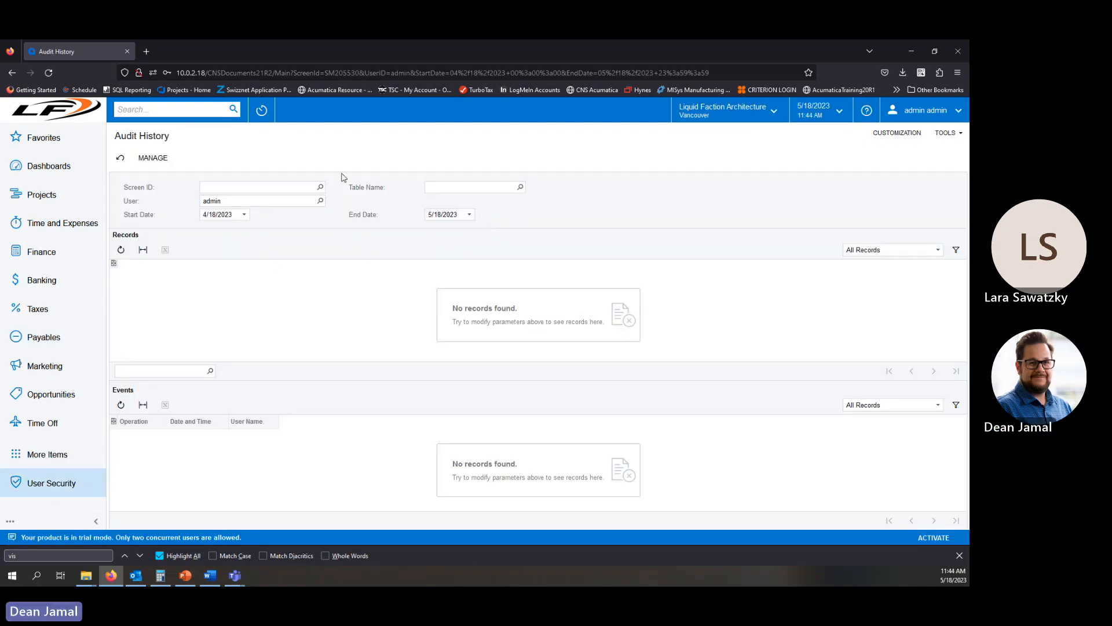
{"action": "left_click", "coordinate": [321, 187]}
{"action": "left_click", "coordinate": [323, 189]}
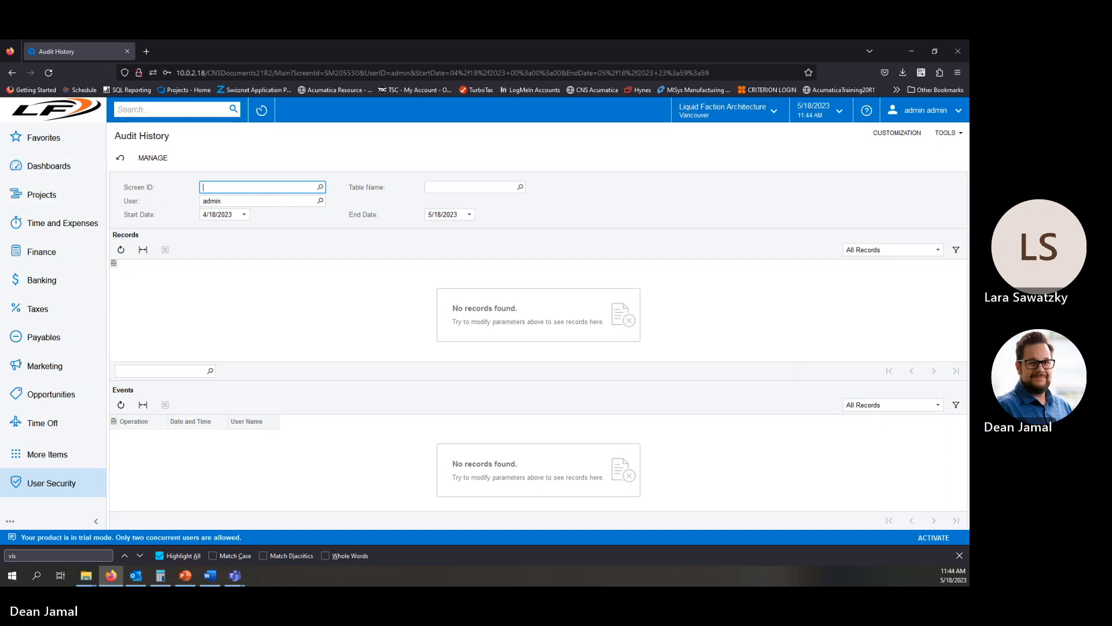
Switch to the slideshow's Review slide.
{"action": "left_click_drag", "start_coordinate": [0, 133], "coordinate": [529, 151]}
{"action": "double_click", "coordinate": [537, 151]}
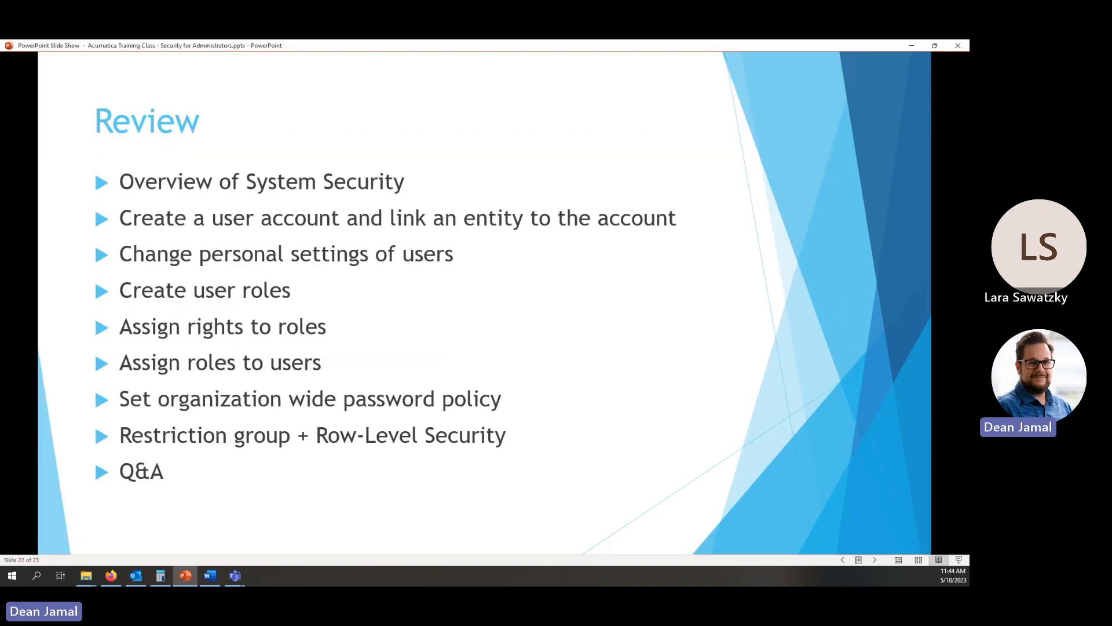